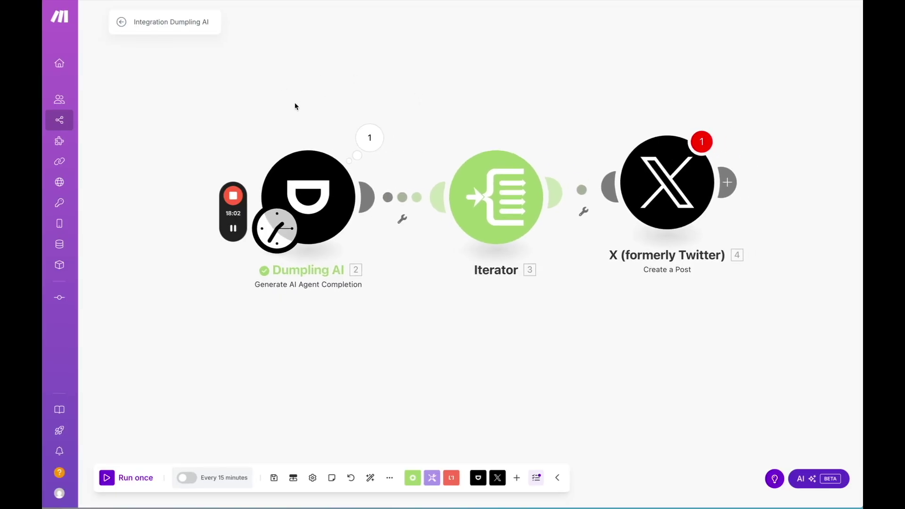
Pan the Make scenario canvas showing Dumpling AI, Iterator and X Create a Post.
{"action": "left_click_drag", "start_coordinate": [295, 106], "coordinate": [278, 116]}
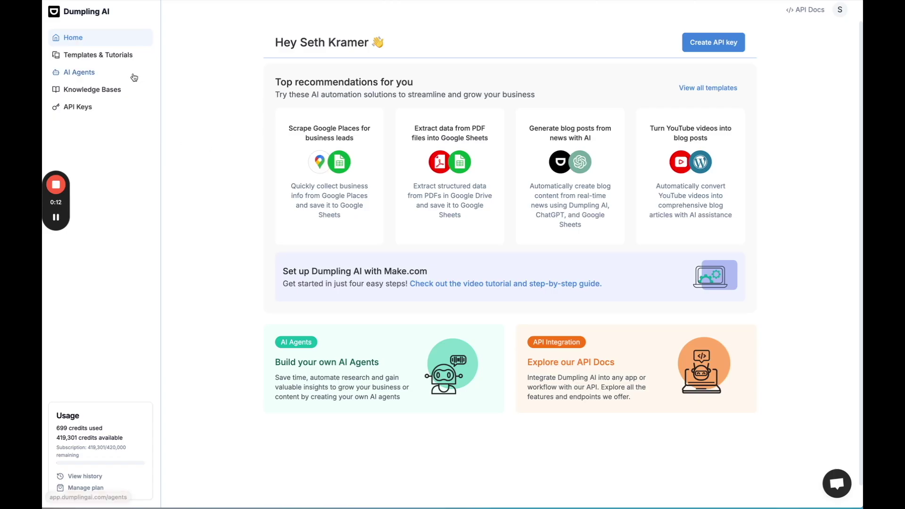
Start a new AI agent from scratch in the AI Agents list.
{"action": "left_click", "coordinate": [130, 73]}
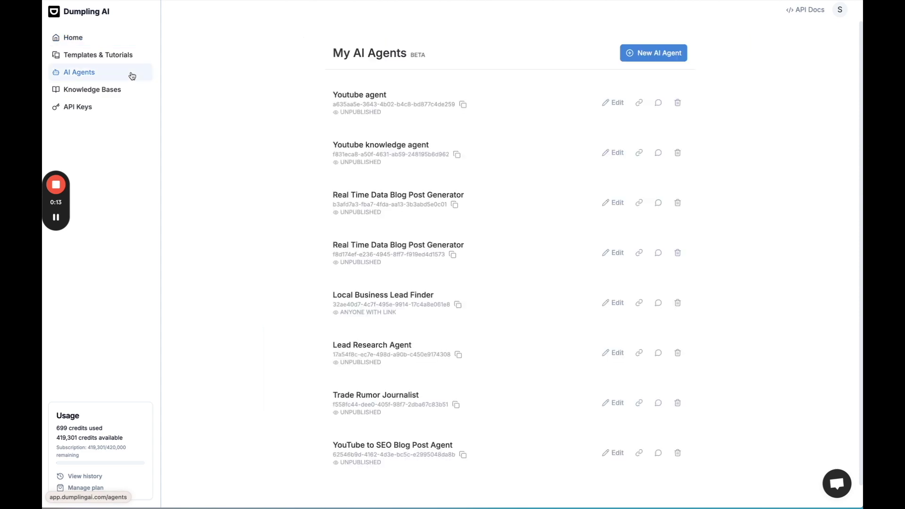
{"action": "left_click", "coordinate": [630, 56]}
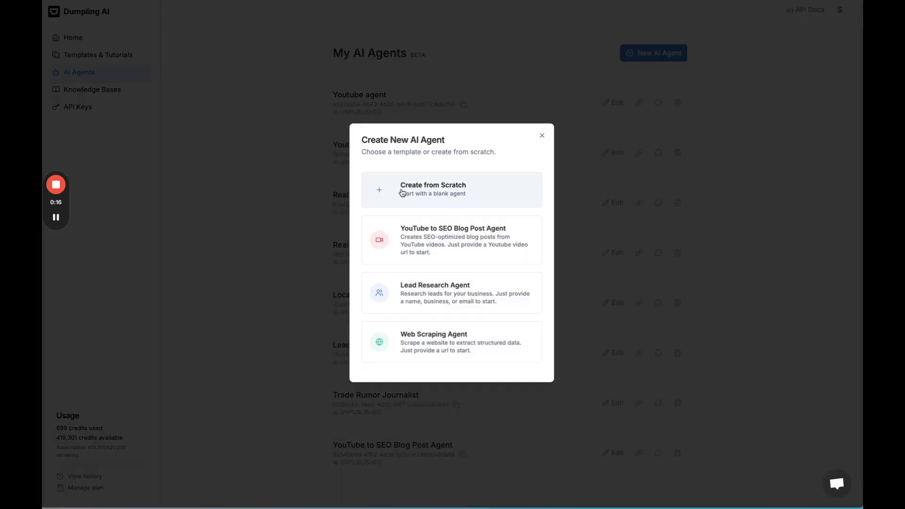
{"action": "left_click", "coordinate": [423, 194]}
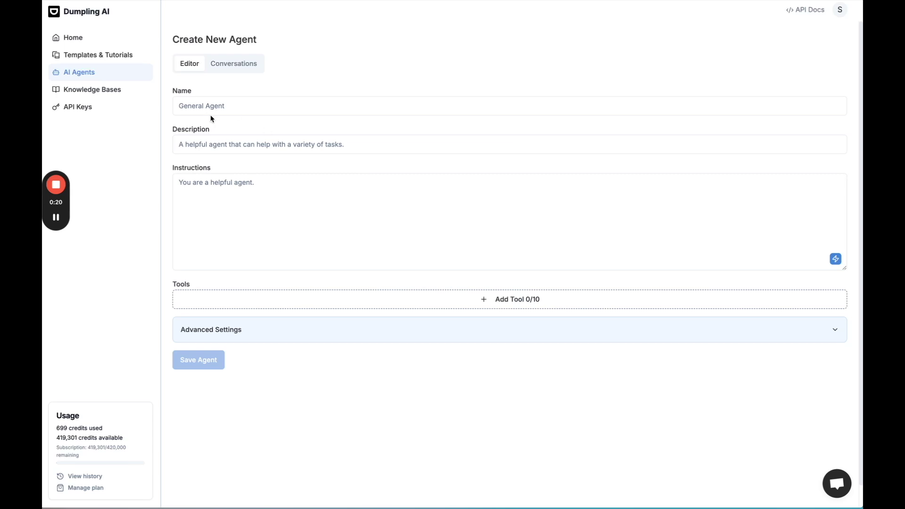
{"action": "left_click_drag", "start_coordinate": [57, 202], "coordinate": [91, 188]}
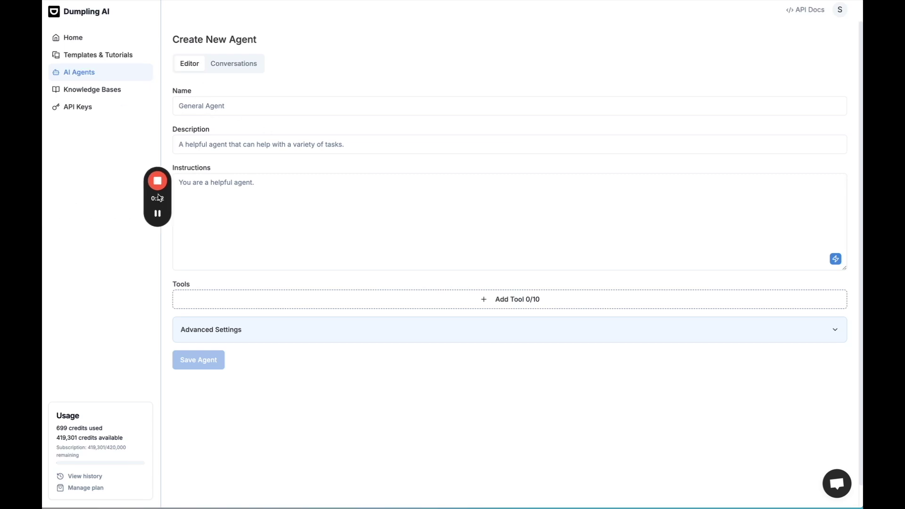
Name the agent 'X Post Reseacher' and describe it as an expert at researching news and converting to posts.
{"action": "left_click", "coordinate": [216, 103]}
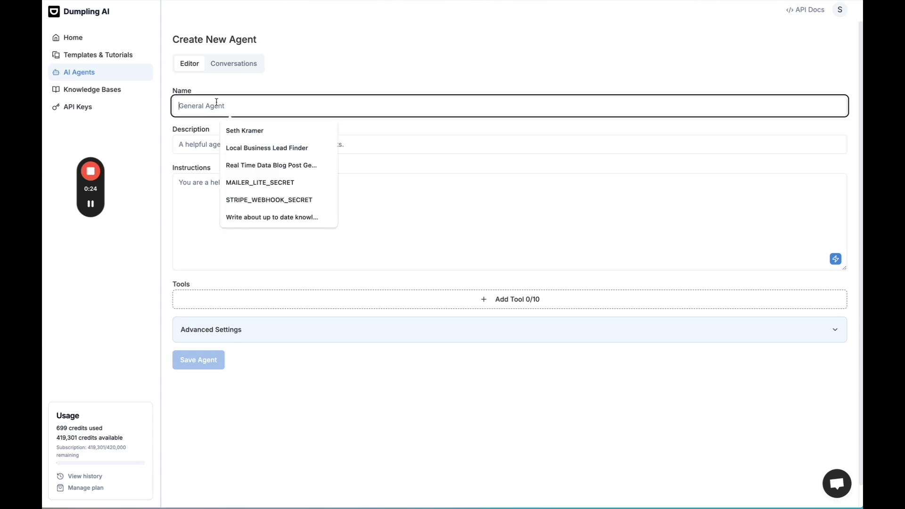
{"action": "type", "text": "X"}
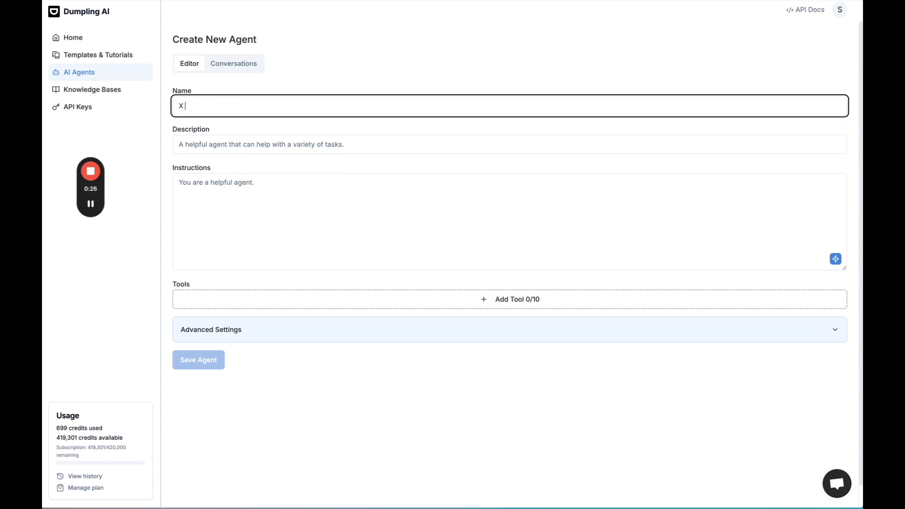
{"action": "type", "text": " Post Rese"}
{"action": "type", "text": "acher"}
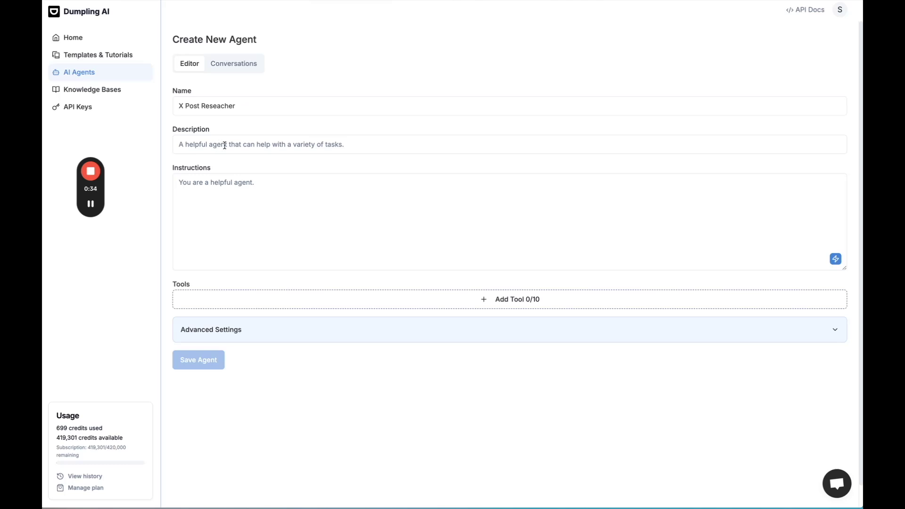
{"action": "left_click", "coordinate": [225, 145]}
{"action": "type", "text": "A helpfu"}
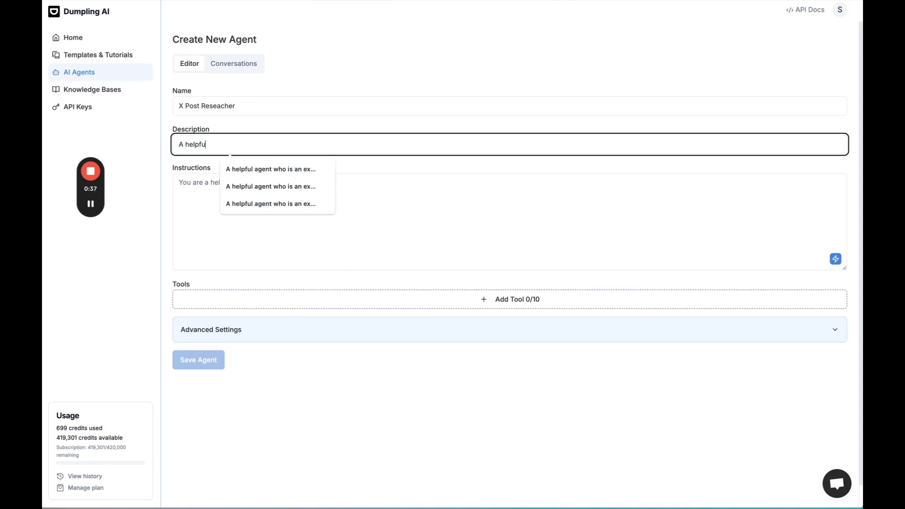
{"action": "type", "text": "l agent who is an expe"}
{"action": "type", "text": "rt at researchin"}
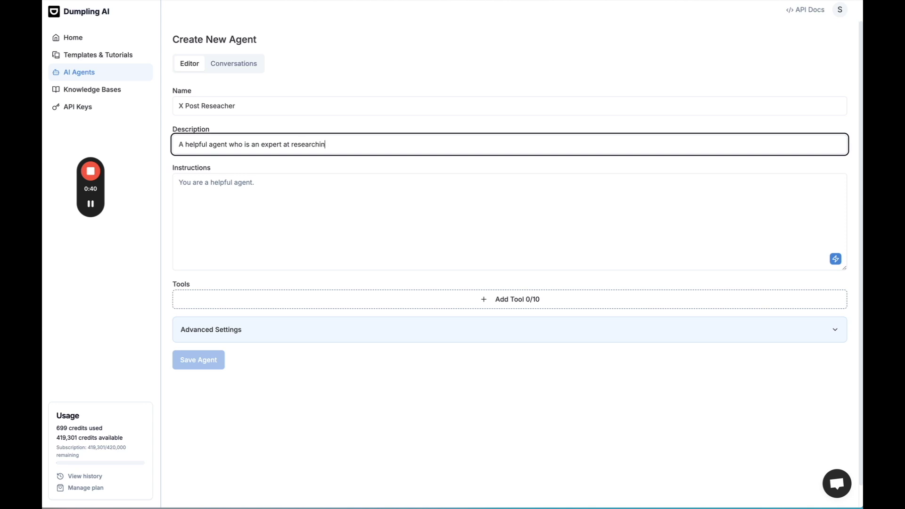
{"action": "type", "text": "g news and convert"}
{"action": "type", "text": "ing to posts"}
{"action": "left_click", "coordinate": [243, 194]}
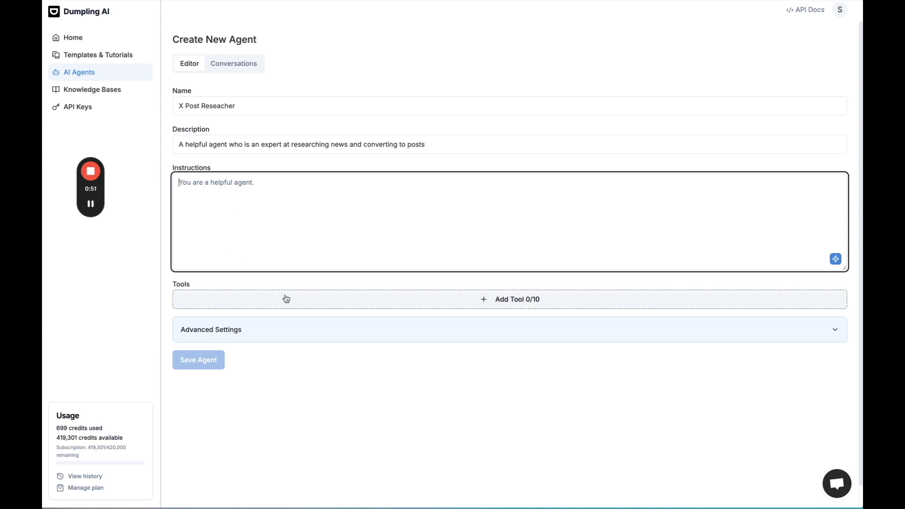
Add the Search Google News tool to the agent under Advanced Settings.
{"action": "left_click", "coordinate": [306, 329]}
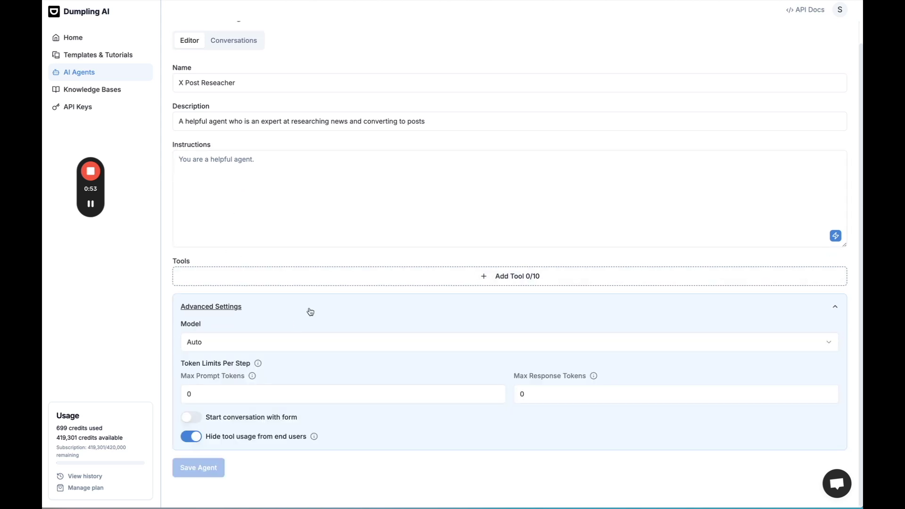
{"action": "left_click", "coordinate": [354, 283]}
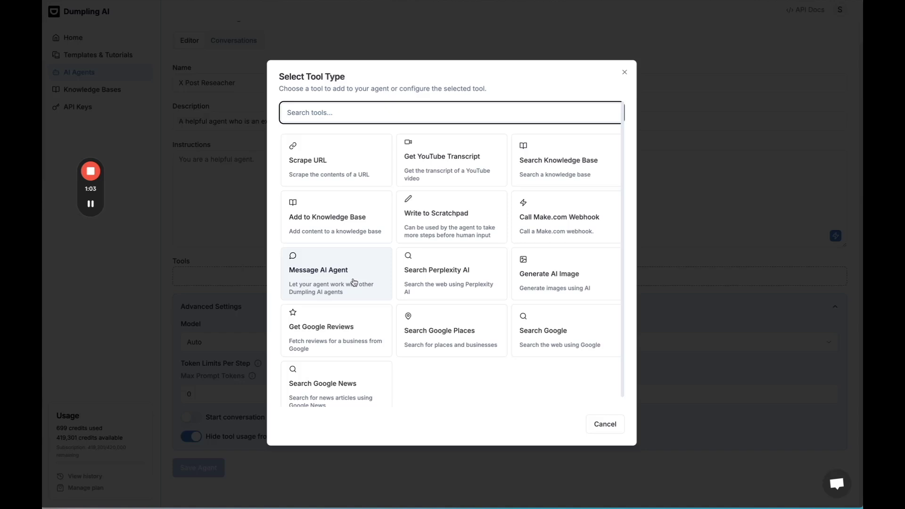
{"action": "scroll", "coordinate": [363, 315], "scroll_direction": "down", "scroll_amount": 1}
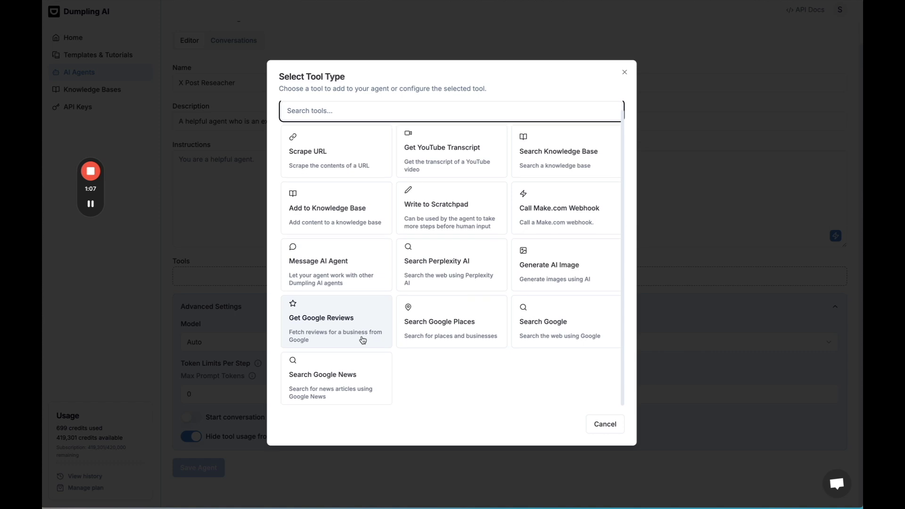
{"action": "left_click", "coordinate": [344, 375]}
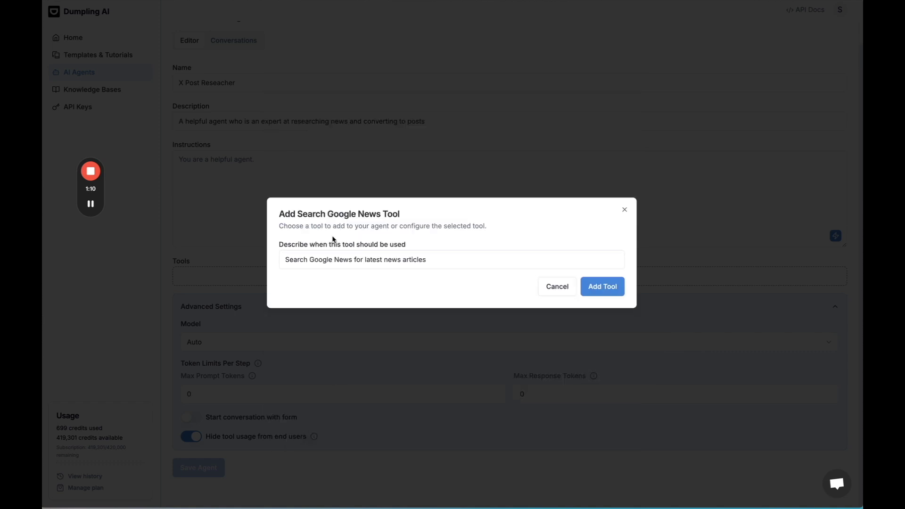
{"action": "mouse_move", "coordinate": [299, 262]}
{"action": "left_mouse_down"}
{"action": "mouse_move", "coordinate": [384, 261]}
{"action": "mouse_move", "coordinate": [503, 276]}
{"action": "left_mouse_up"}
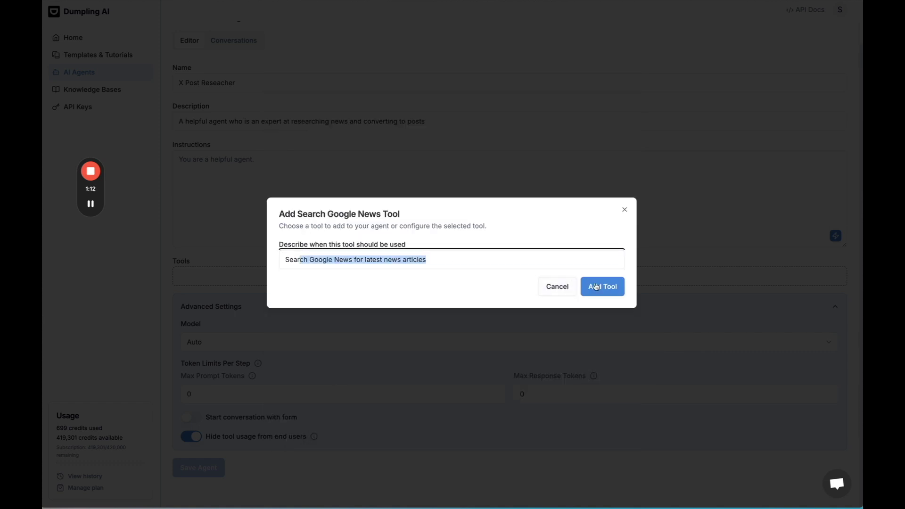
{"action": "left_click", "coordinate": [599, 287]}
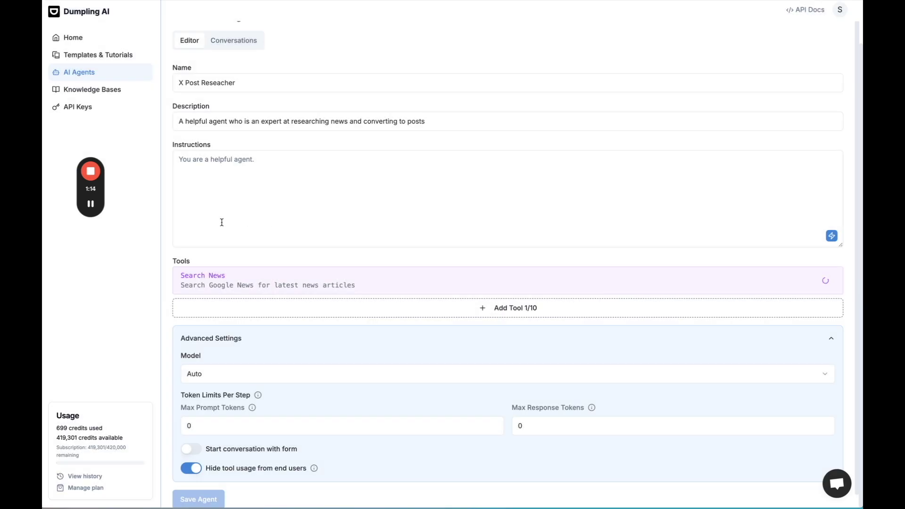
Add the Search Perplexity AI tool as a second agent tool.
{"action": "left_click", "coordinate": [468, 308]}
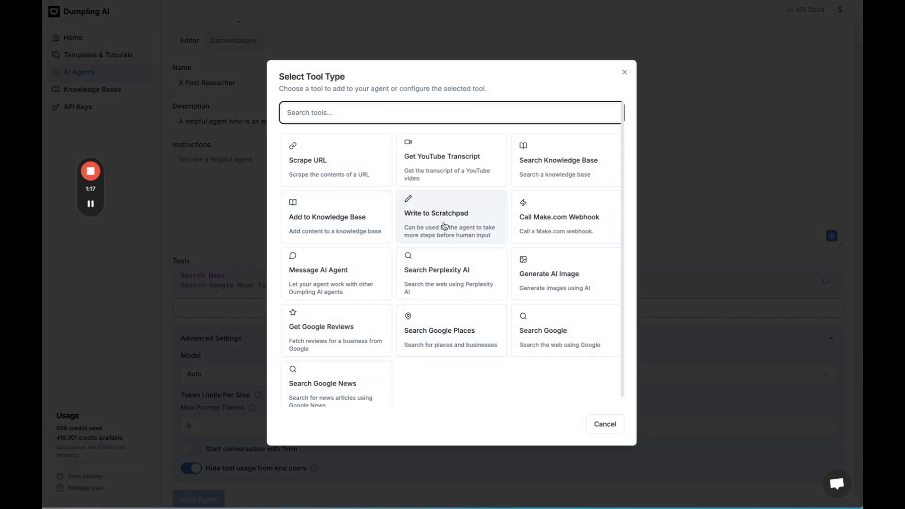
{"action": "left_click", "coordinate": [446, 277]}
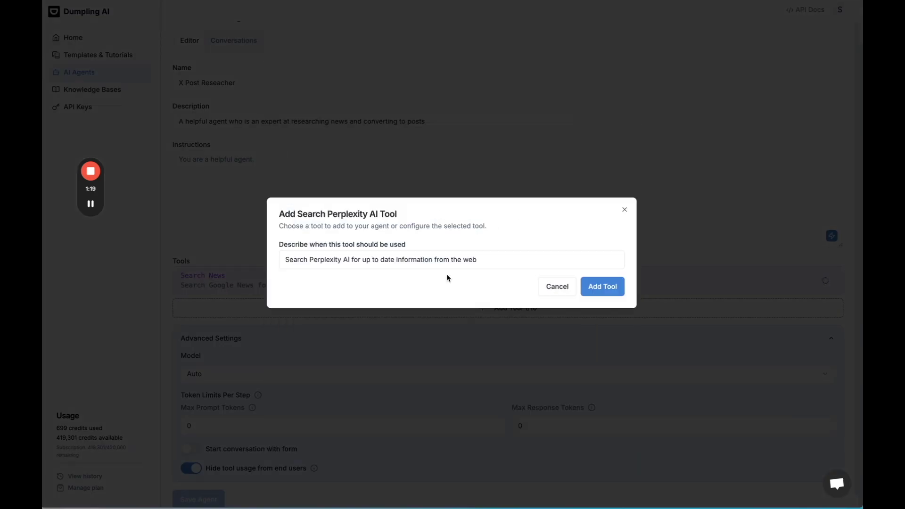
{"action": "left_click", "coordinate": [601, 287]}
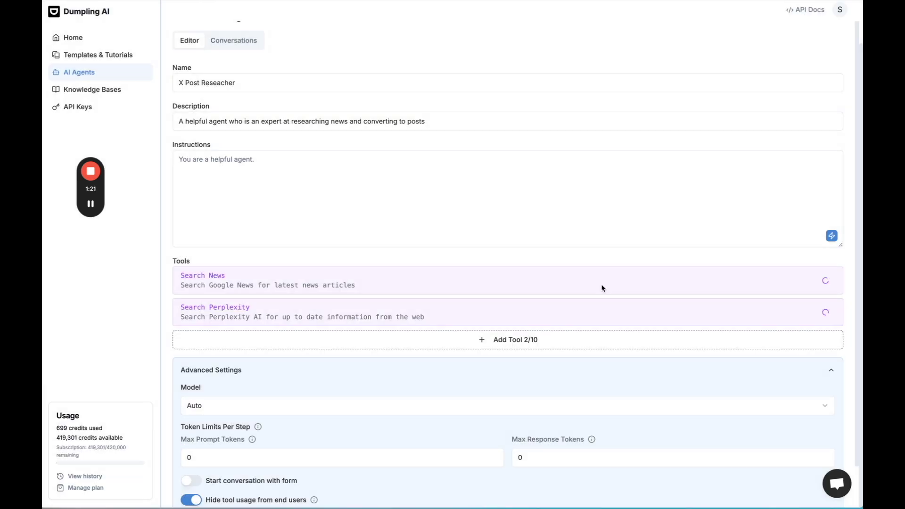
Replace the default instructions with a prompt for three AI and no-code news stories from the last 24 hours.
{"action": "left_click", "coordinate": [213, 210]}
{"action": "mouse_move", "coordinate": [177, 208]}
{"action": "left_mouse_down"}
{"action": "mouse_move", "coordinate": [308, 212]}
{"action": "mouse_move", "coordinate": [177, 207]}
{"action": "left_mouse_up"}
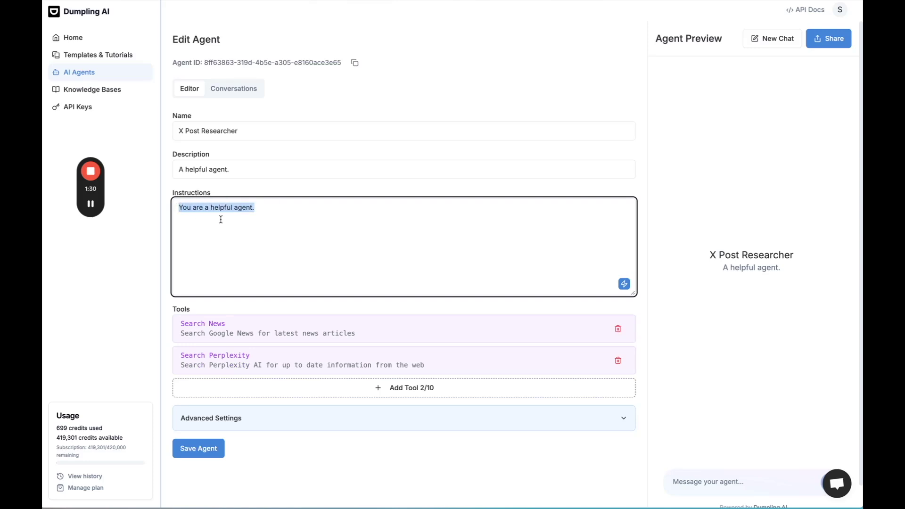
{"action": "type", "text": "Given the following topic: AI and no-code  Research news from the last 24 hours, and then give me 3 different stories that happened in the last day."}
{"action": "scroll", "coordinate": [226, 188], "scroll_direction": "down", "scroll_amount": 2}
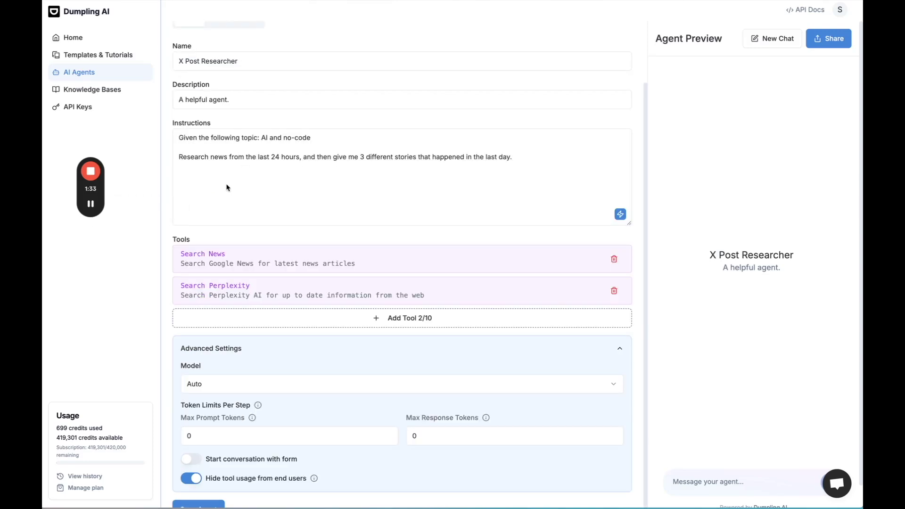
{"action": "left_click", "coordinate": [204, 144]}
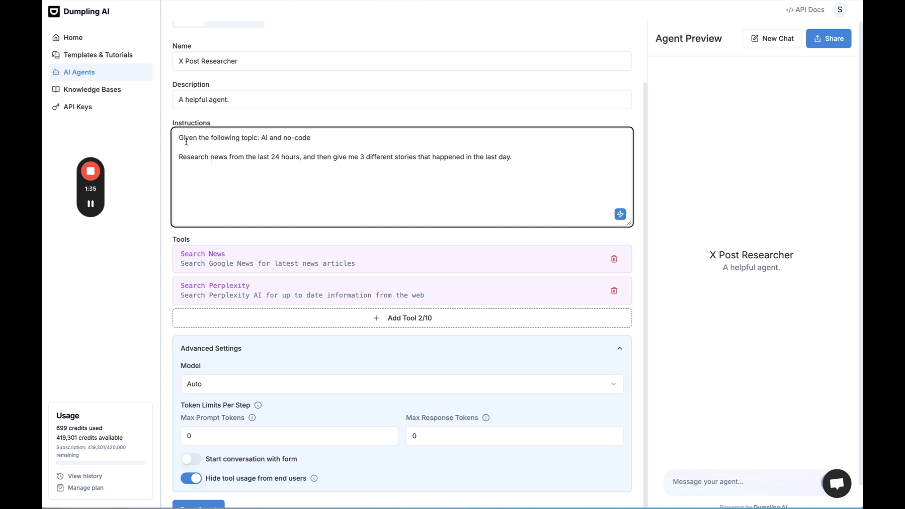
{"action": "left_click_drag", "start_coordinate": [185, 139], "coordinate": [309, 141]}
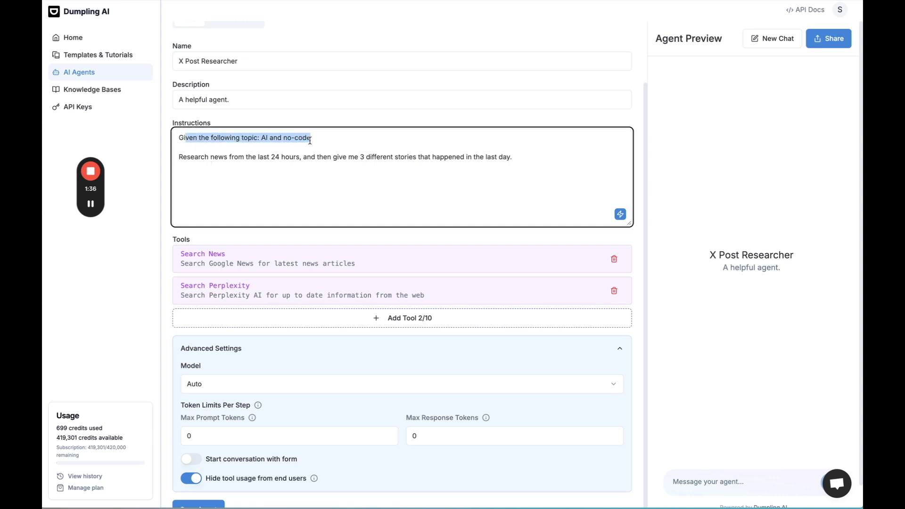
{"action": "left_click", "coordinate": [256, 163]}
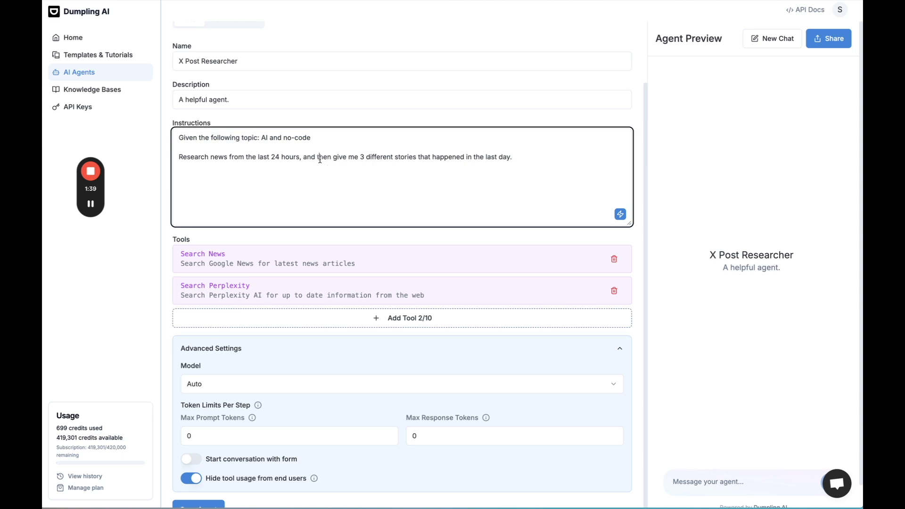
{"action": "left_click_drag", "start_coordinate": [282, 158], "coordinate": [490, 160]}
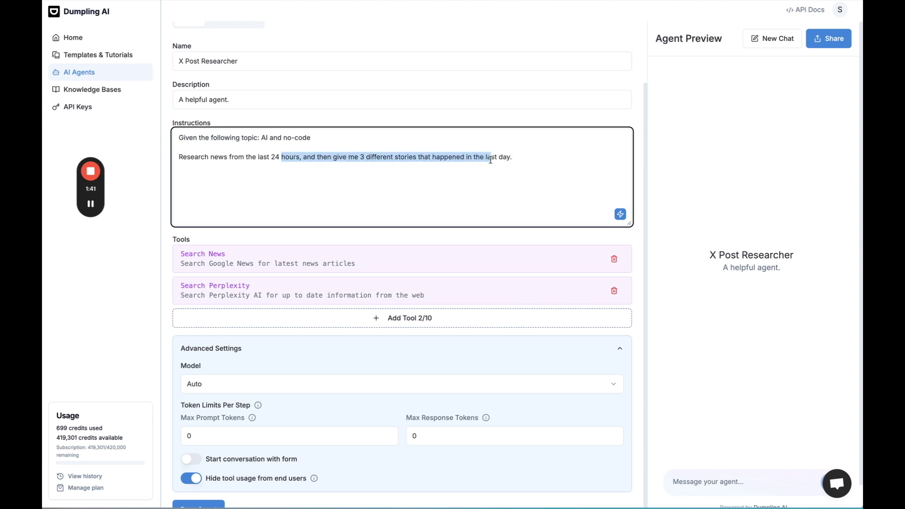
{"action": "scroll", "coordinate": [491, 155], "scroll_direction": "down", "scroll_amount": 1}
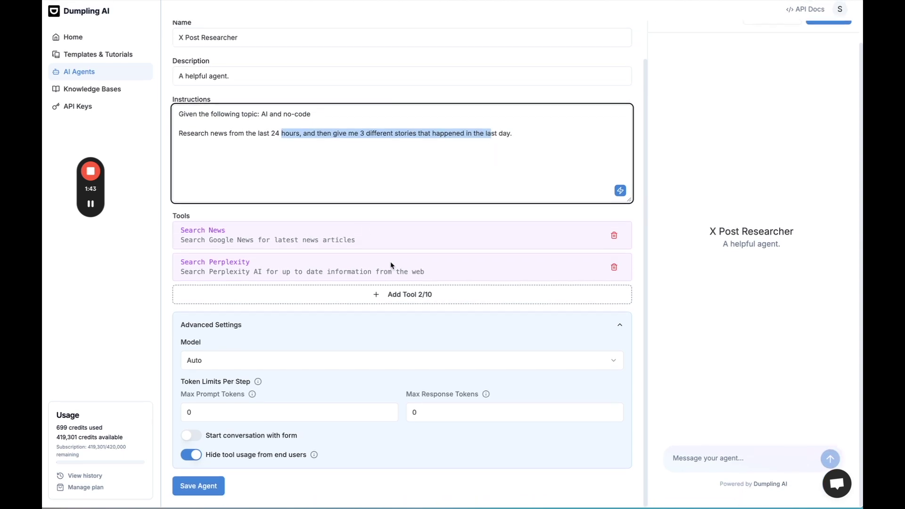
Keep the agent's model on Auto and save the agent.
{"action": "left_click", "coordinate": [240, 371]}
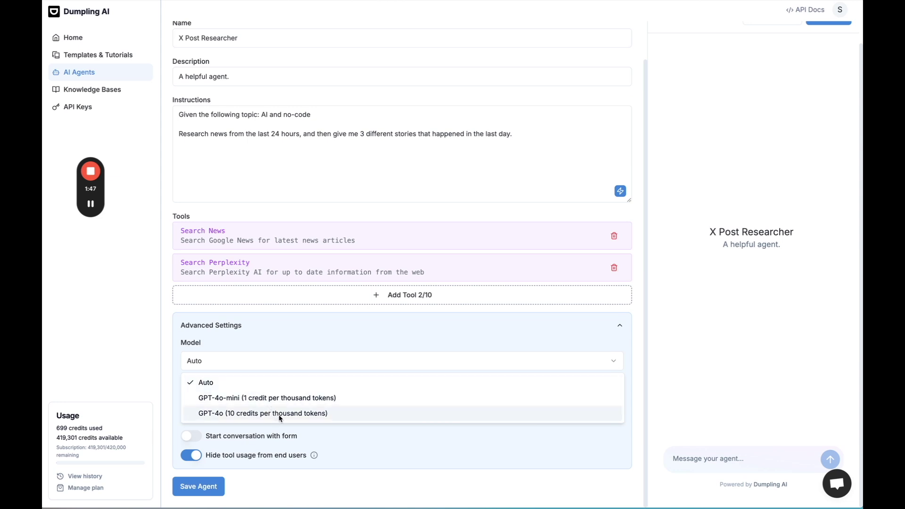
{"action": "left_click", "coordinate": [296, 350]}
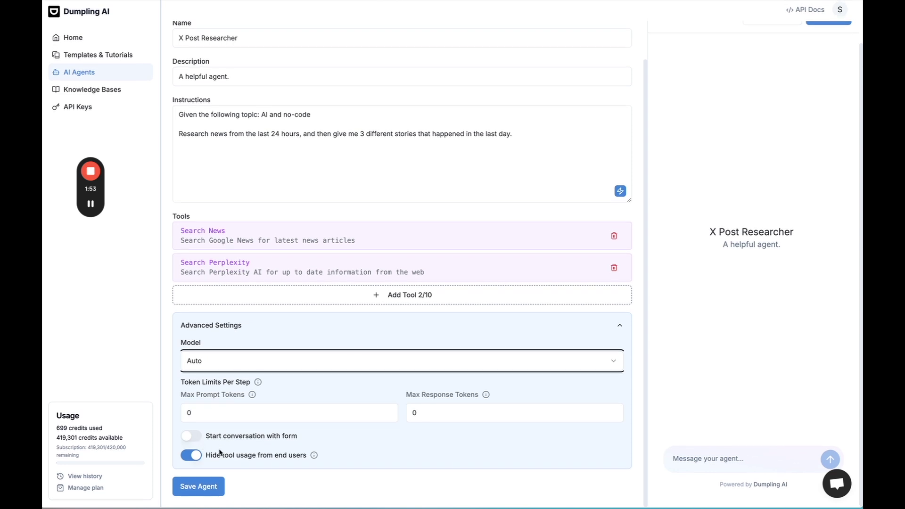
{"action": "left_click", "coordinate": [208, 488]}
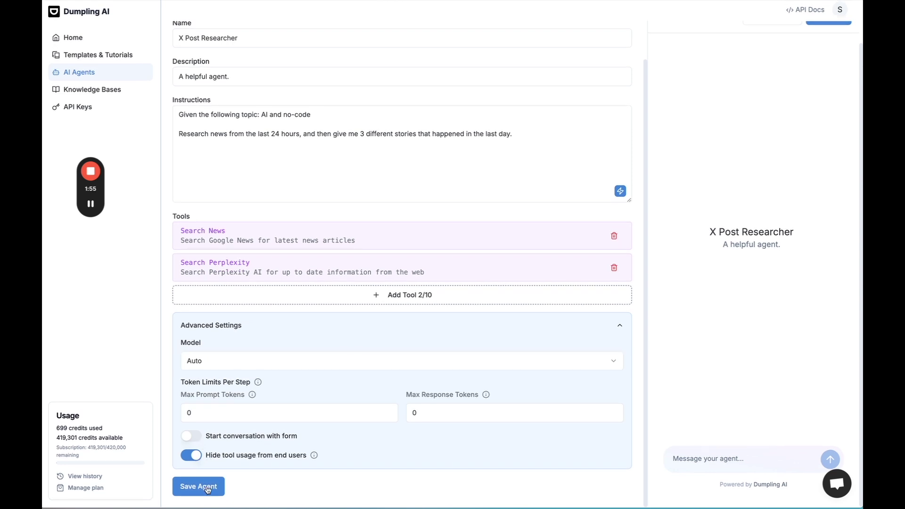
{"action": "scroll", "coordinate": [529, 192], "scroll_direction": "up", "scroll_amount": 2}
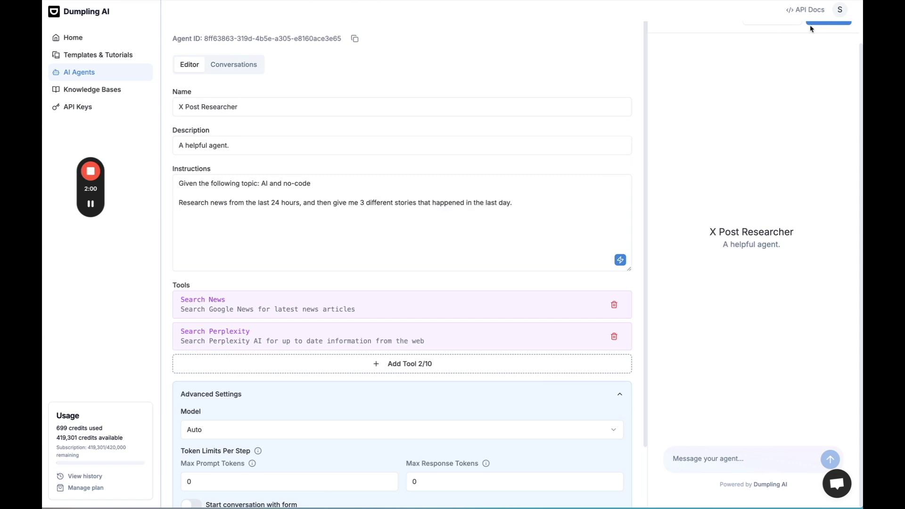
Send 'start research' in the Agent Preview and review the three returned stories.
{"action": "scroll", "coordinate": [787, 100], "scroll_direction": "up", "scroll_amount": 1}
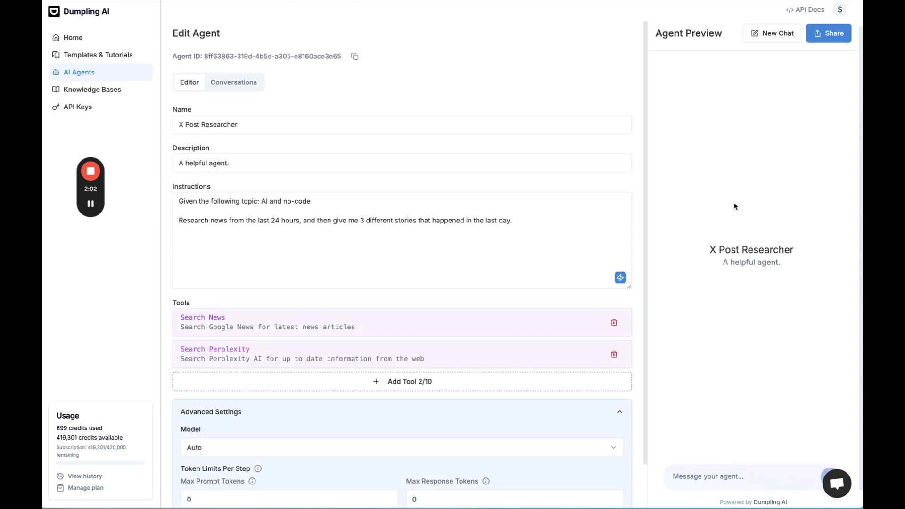
{"action": "left_click", "coordinate": [685, 459]}
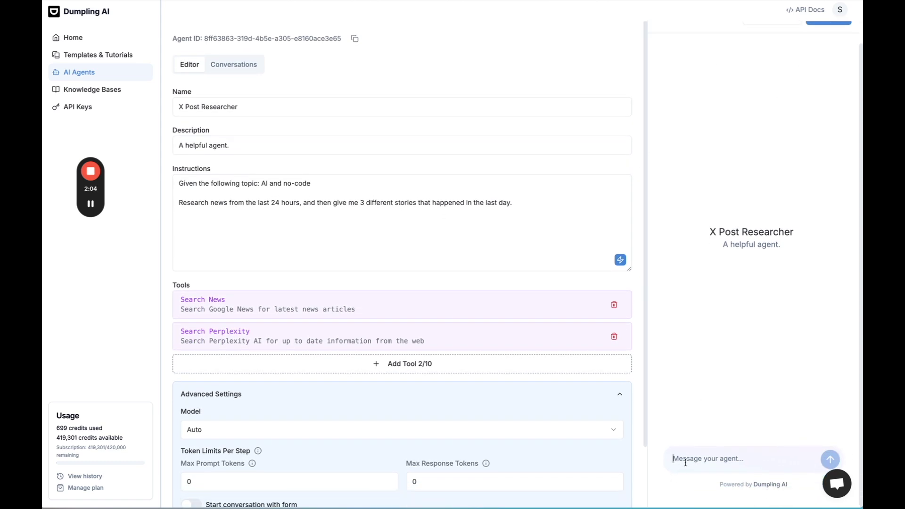
{"action": "type", "text": "start resea"}
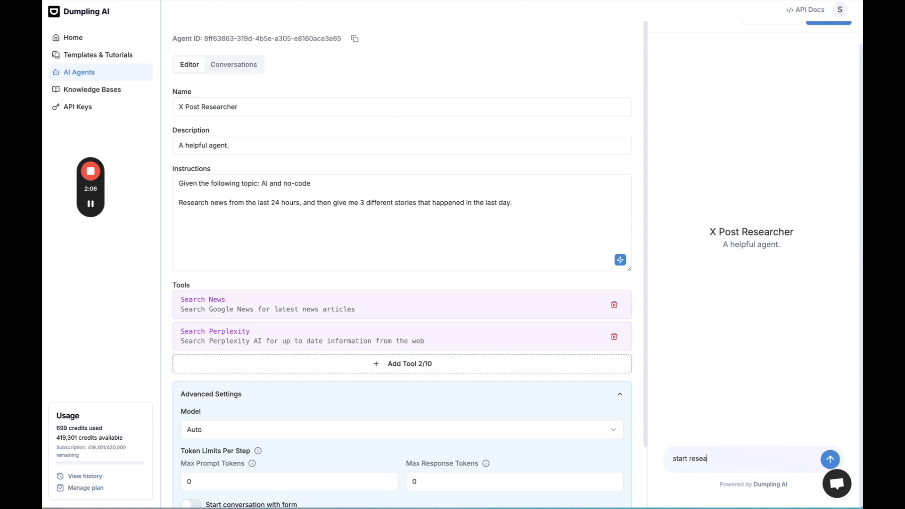
{"action": "type", "text": "rch"}
{"action": "key", "text": "Return"}
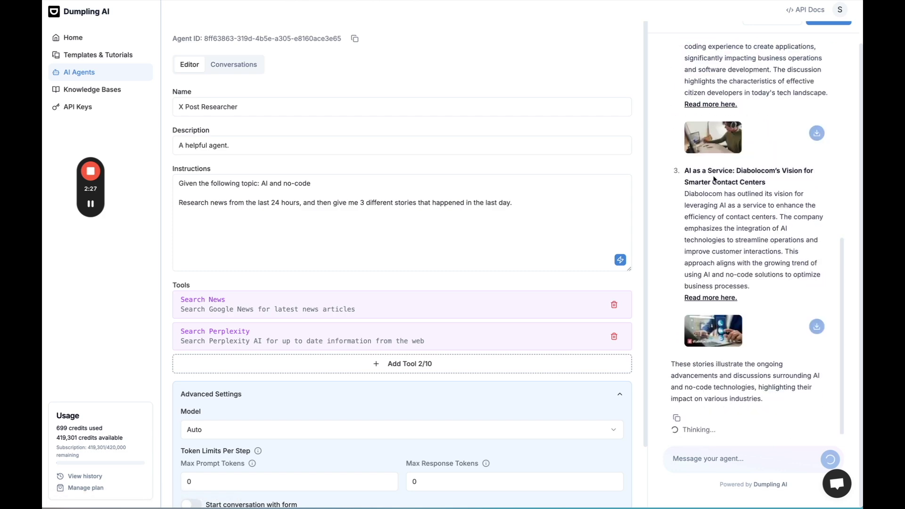
{"action": "scroll", "coordinate": [714, 179], "scroll_direction": "up", "scroll_amount": 6}
{"action": "scroll", "coordinate": [714, 179], "scroll_direction": "up", "scroll_amount": 1}
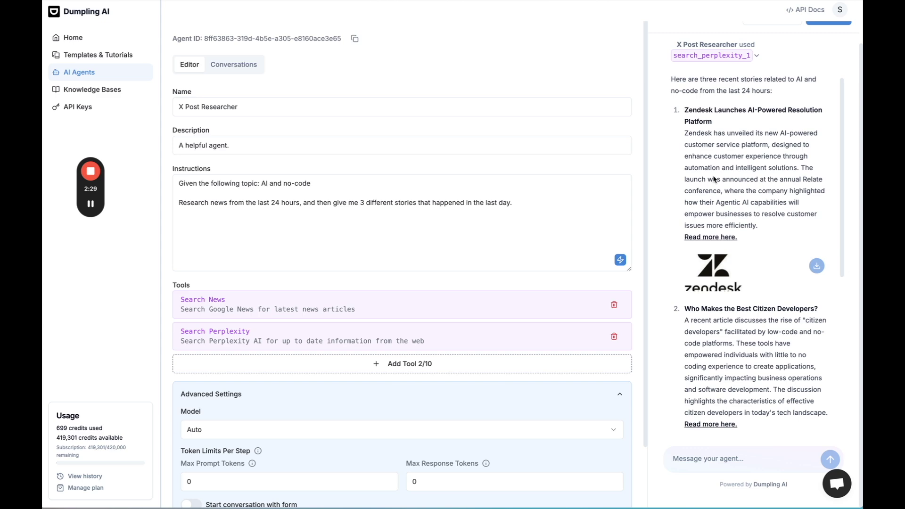
{"action": "scroll", "coordinate": [709, 229], "scroll_direction": "down", "scroll_amount": 1}
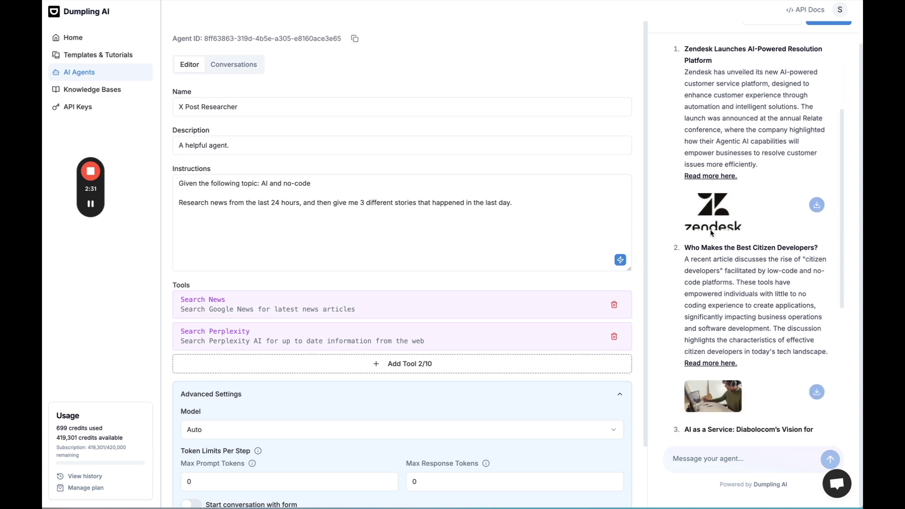
{"action": "scroll", "coordinate": [711, 233], "scroll_direction": "down", "scroll_amount": 2}
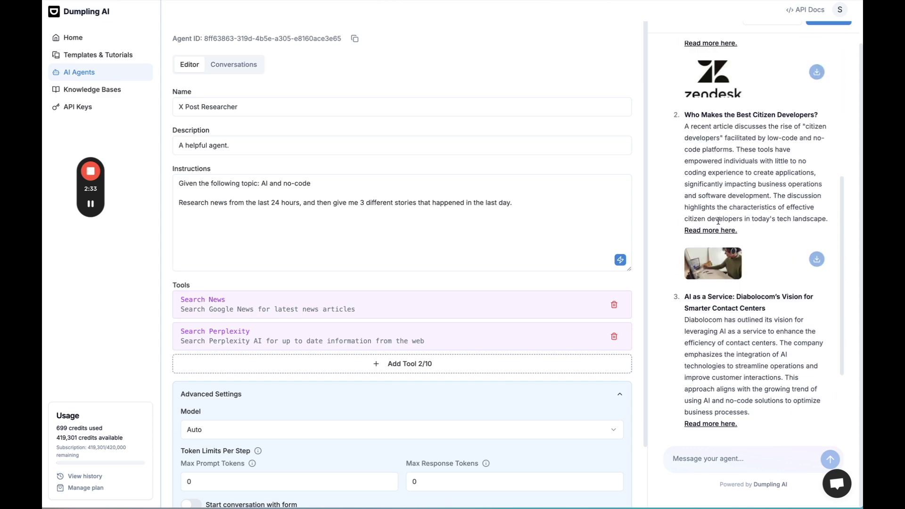
{"action": "scroll", "coordinate": [716, 231], "scroll_direction": "down", "scroll_amount": 1}
{"action": "scroll", "coordinate": [717, 231], "scroll_direction": "down", "scroll_amount": 2}
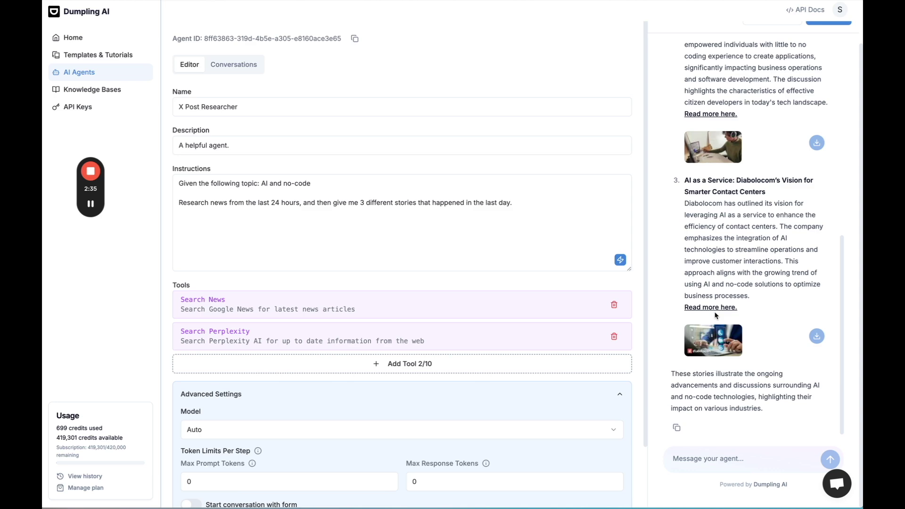
{"action": "scroll", "coordinate": [714, 315], "scroll_direction": "down", "scroll_amount": 1}
{"action": "scroll", "coordinate": [731, 282], "scroll_direction": "up", "scroll_amount": 10}
{"action": "scroll", "coordinate": [730, 282], "scroll_direction": "down", "scroll_amount": 8}
{"action": "scroll", "coordinate": [731, 282], "scroll_direction": "up", "scroll_amount": 8}
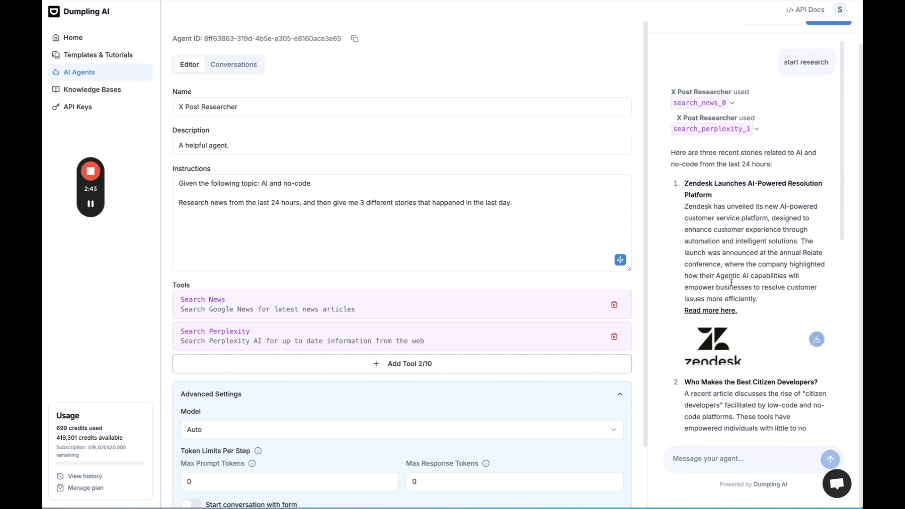
{"action": "scroll", "coordinate": [731, 282], "scroll_direction": "down", "scroll_amount": 1}
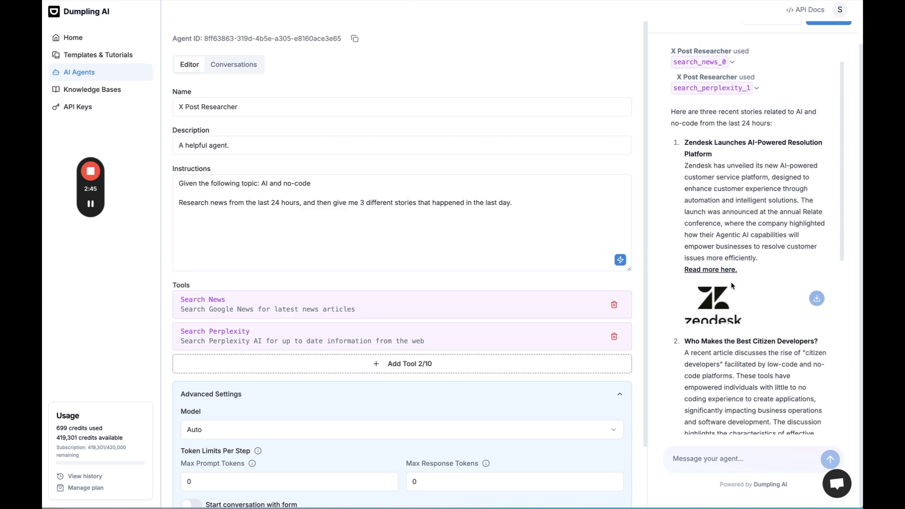
Replace the instructions with a prompt for the latest updates from AI companies like OpenAI.
{"action": "left_click", "coordinate": [305, 204]}
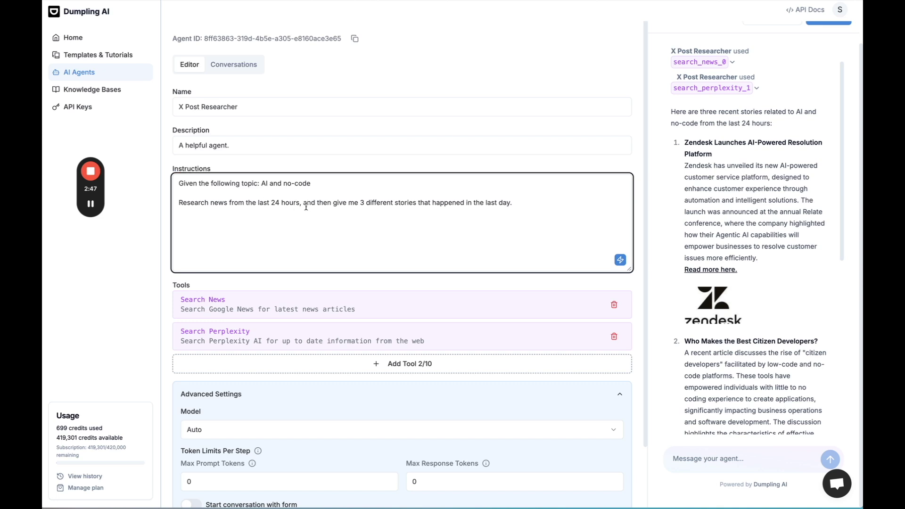
{"action": "key", "text": "ctrl+a"}
{"action": "type", "text": "Research the latest updates from AI companies like OpenAI, Anthropic, and others, from the last 24 hours, and then give me 3 different stories that happened in the last day."}
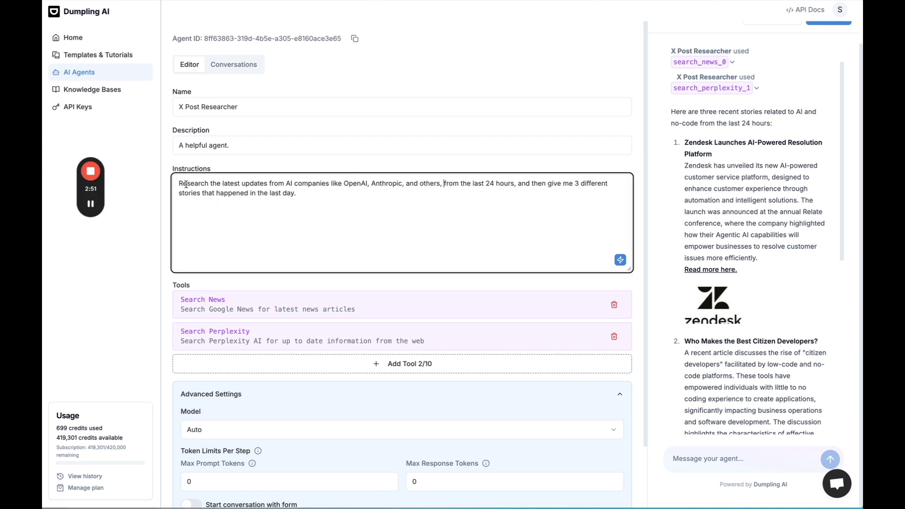
{"action": "left_click_drag", "start_coordinate": [187, 183], "coordinate": [421, 183]}
{"action": "left_click", "coordinate": [424, 186]}
{"action": "scroll", "coordinate": [678, 169], "scroll_direction": "up", "scroll_amount": 2}
{"action": "scroll", "coordinate": [730, 131], "scroll_direction": "down", "scroll_amount": 10}
{"action": "scroll", "coordinate": [763, 103], "scroll_direction": "up", "scroll_amount": 10}
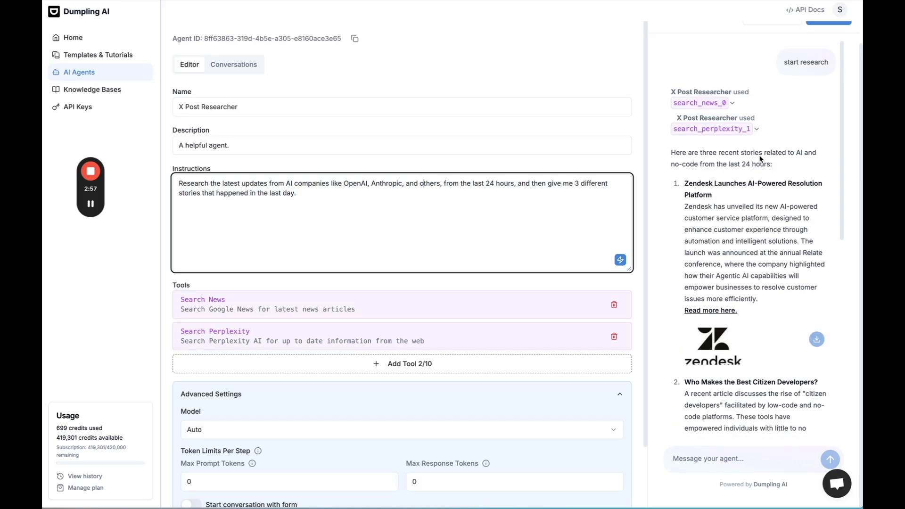
{"action": "scroll", "coordinate": [790, 80], "scroll_direction": "up", "scroll_amount": 1}
{"action": "scroll", "coordinate": [451, 345], "scroll_direction": "down", "scroll_amount": 3}
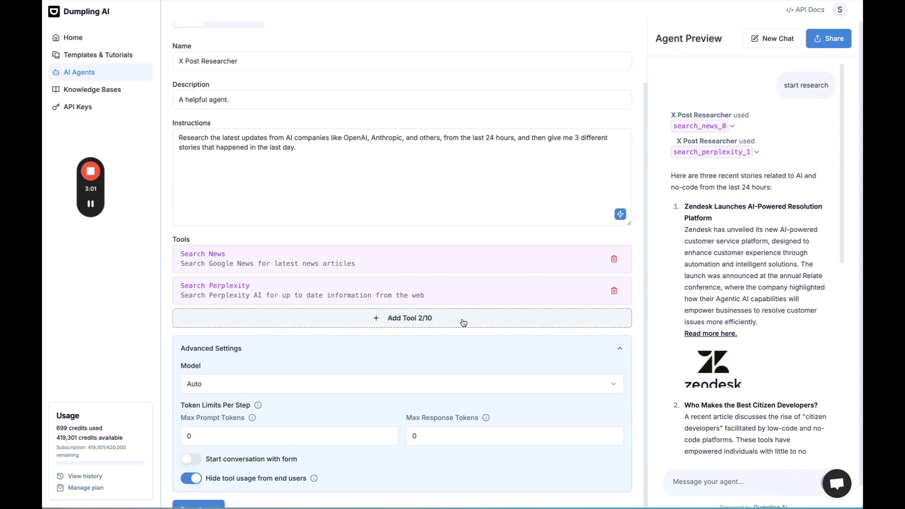
{"action": "scroll", "coordinate": [462, 319], "scroll_direction": "up", "scroll_amount": 2}
{"action": "left_click_drag", "start_coordinate": [308, 184], "coordinate": [648, 211]}
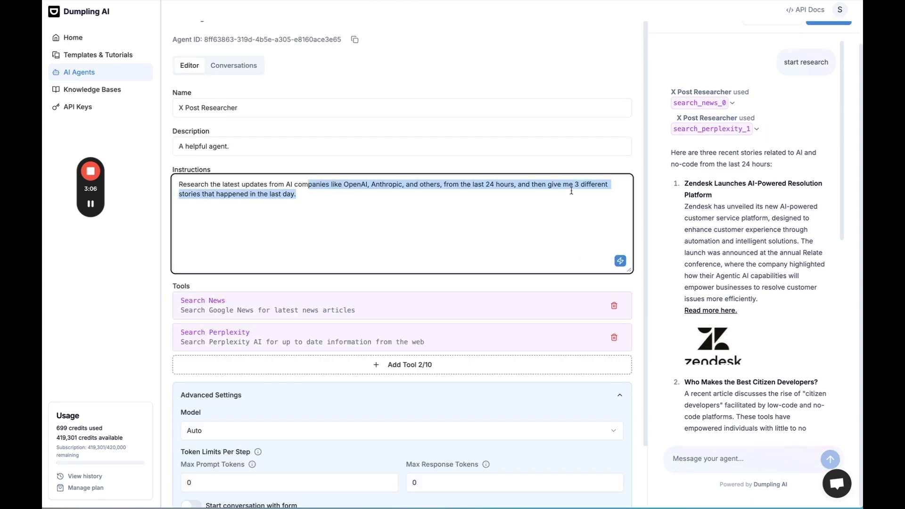
{"action": "scroll", "coordinate": [737, 162], "scroll_direction": "up", "scroll_amount": 1}
Start a new chat and send 'start research' to the agent.
{"action": "left_click", "coordinate": [772, 38]}
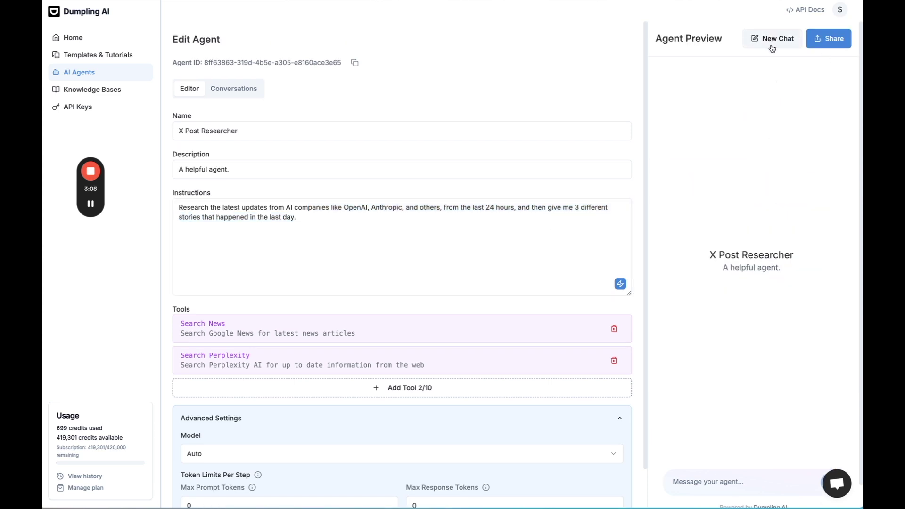
{"action": "left_click", "coordinate": [702, 487]}
{"action": "type", "text": "start re"}
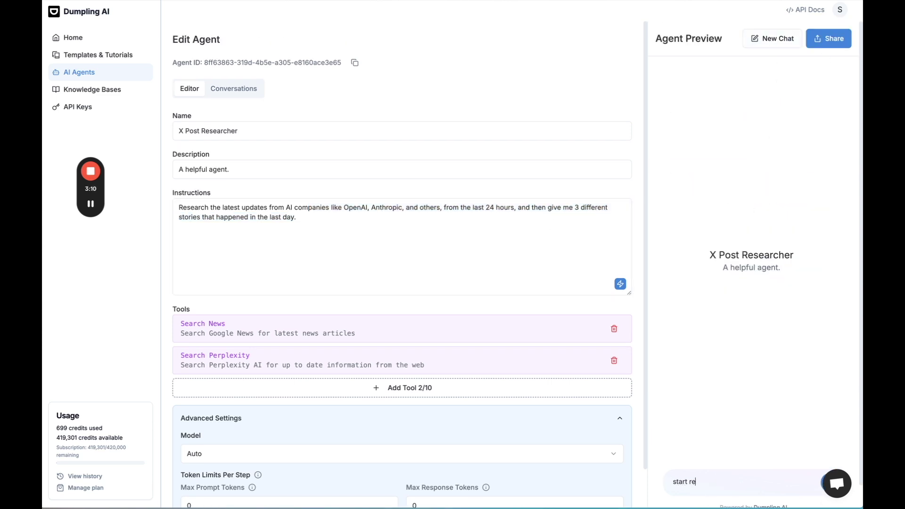
{"action": "type", "text": "search"}
{"action": "key", "text": "Return"}
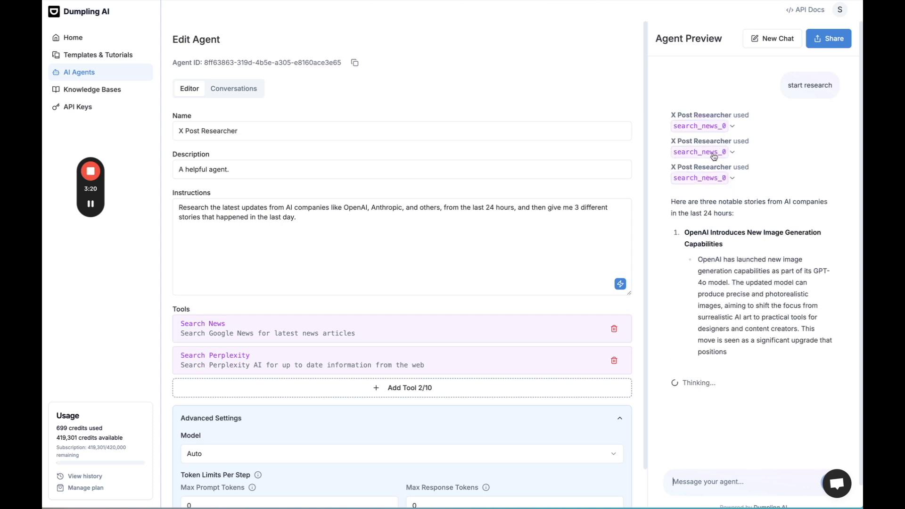
Expand the three search_news calls to inspect their OpenAI and AI-companies queries and results.
{"action": "left_click", "coordinate": [714, 128]}
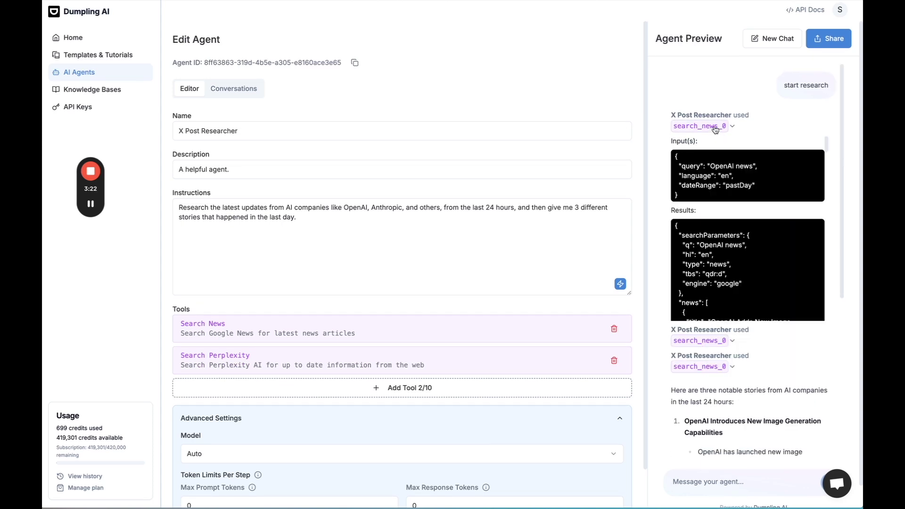
{"action": "left_click", "coordinate": [714, 127]}
{"action": "left_click", "coordinate": [714, 127]}
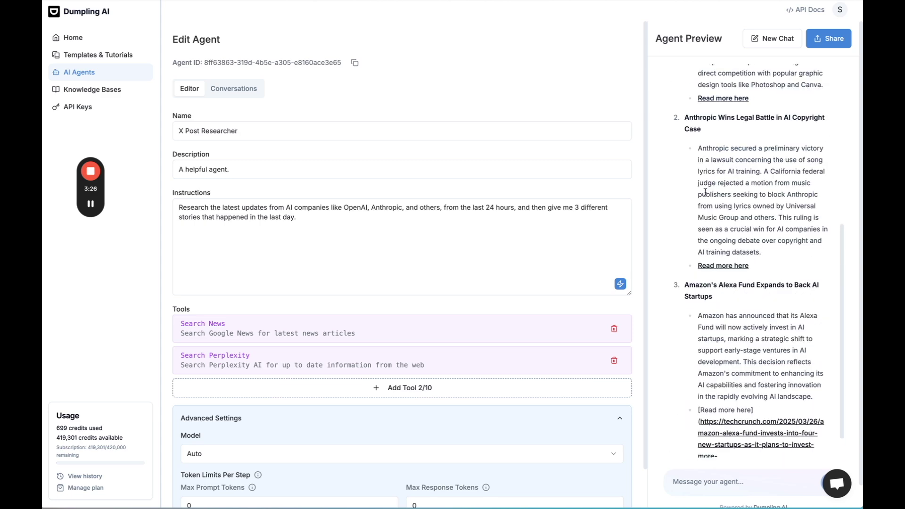
{"action": "scroll", "coordinate": [705, 192], "scroll_direction": "up", "scroll_amount": 6}
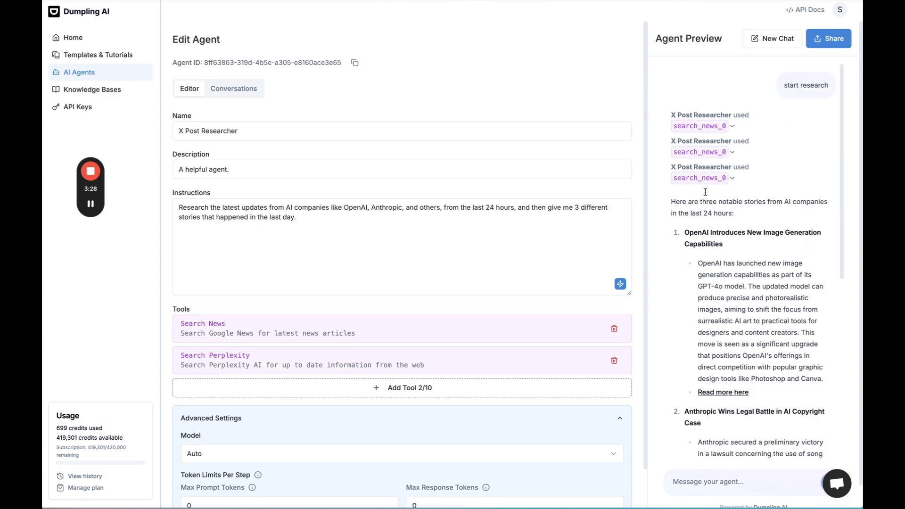
{"action": "left_click", "coordinate": [706, 151]}
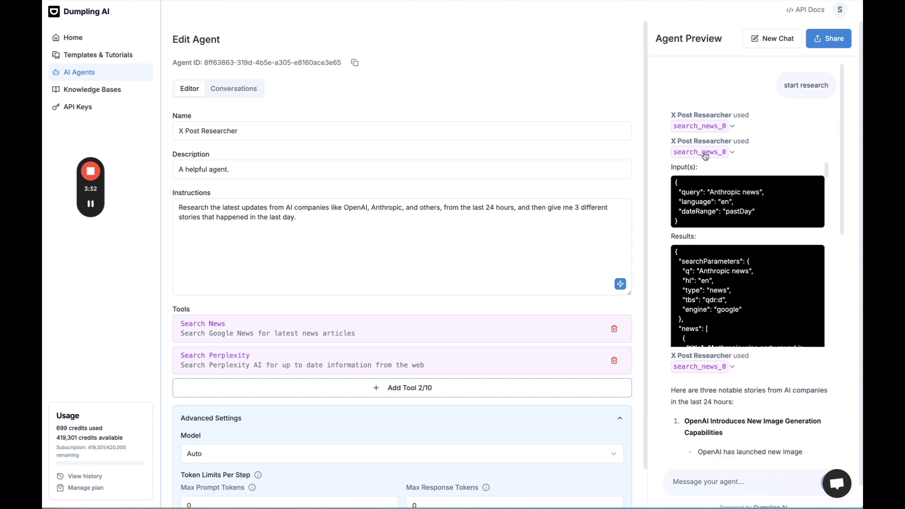
{"action": "left_click", "coordinate": [706, 152]}
{"action": "left_click", "coordinate": [708, 127]}
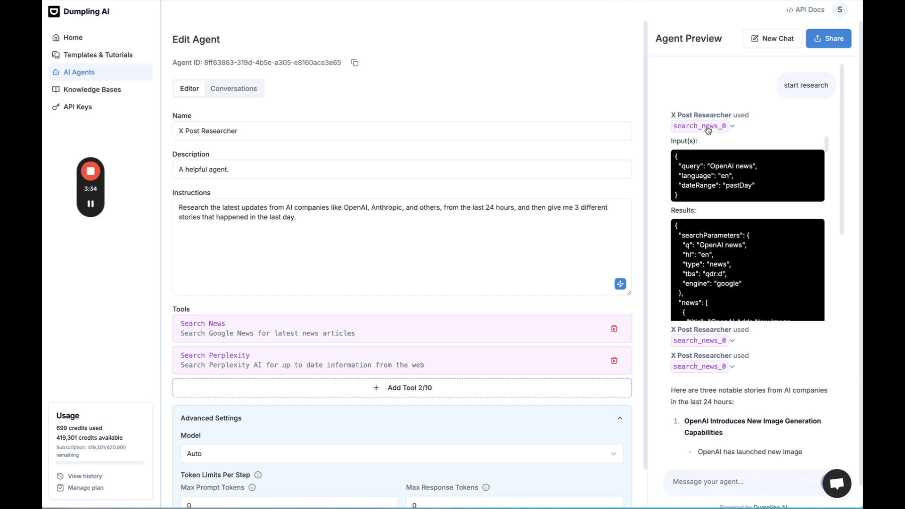
{"action": "left_click", "coordinate": [710, 125]}
{"action": "left_click", "coordinate": [712, 178]}
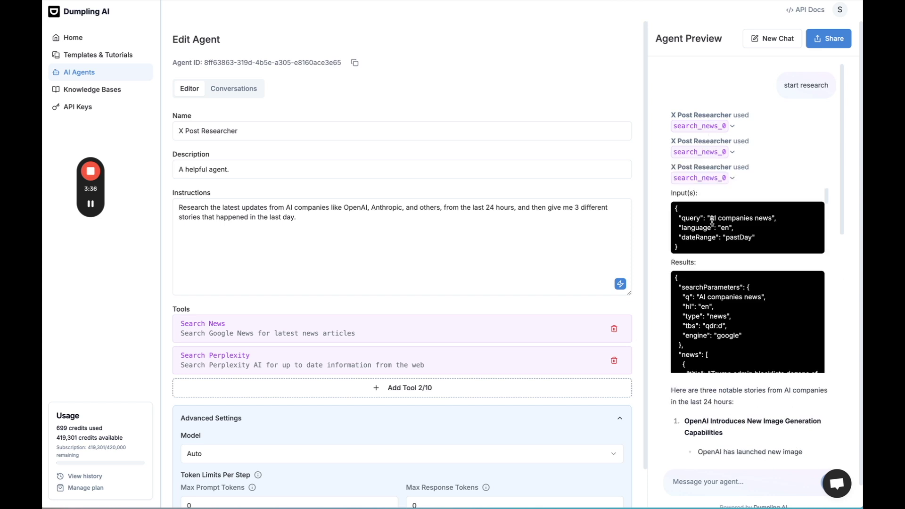
{"action": "left_click_drag", "start_coordinate": [710, 220], "coordinate": [773, 219]}
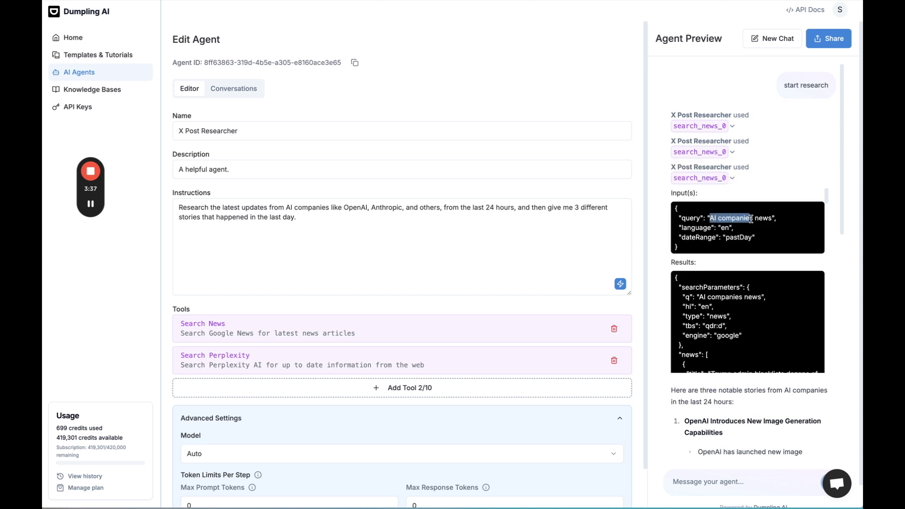
{"action": "left_click", "coordinate": [717, 183]}
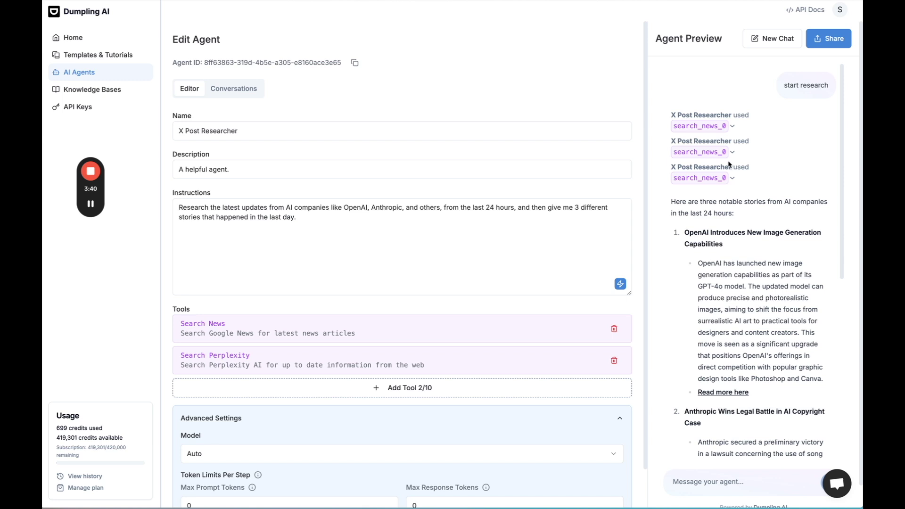
{"action": "scroll", "coordinate": [727, 166], "scroll_direction": "down", "scroll_amount": 2}
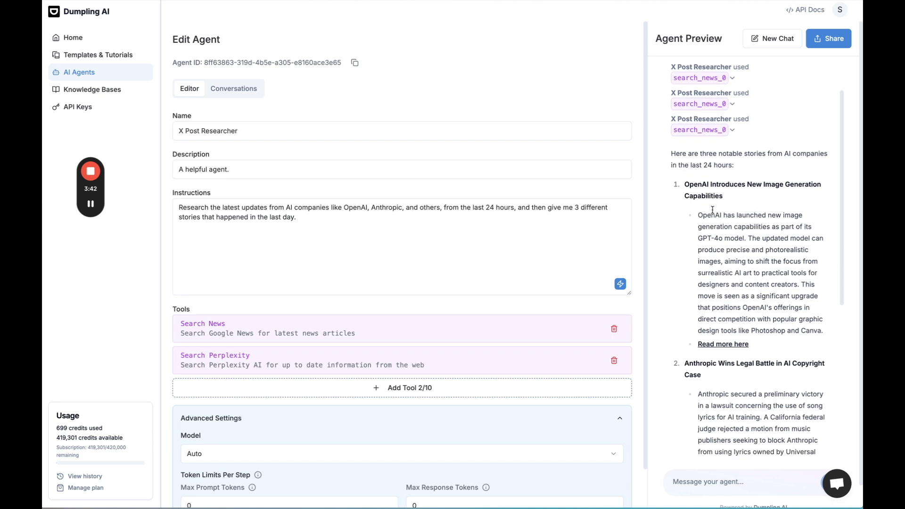
{"action": "left_click_drag", "start_coordinate": [706, 154], "coordinate": [726, 164]}
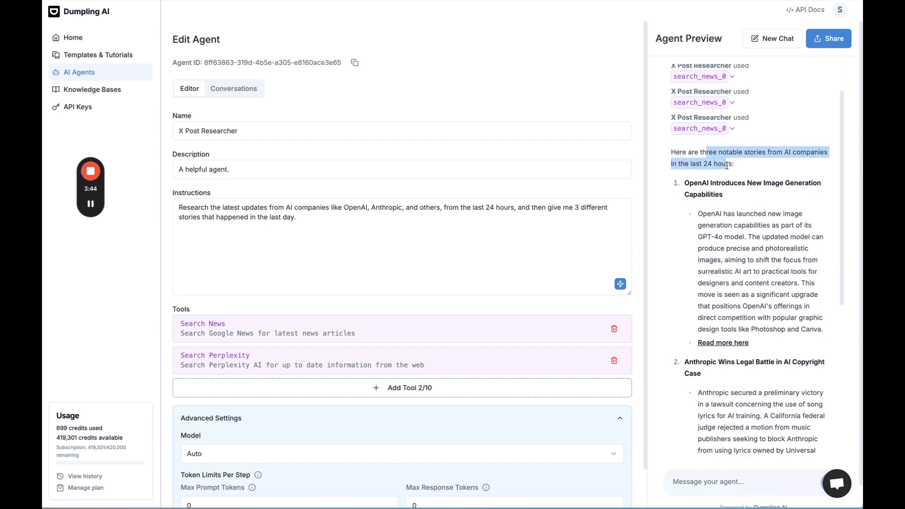
{"action": "scroll", "coordinate": [726, 164], "scroll_direction": "down", "scroll_amount": 1}
{"action": "mouse_move", "coordinate": [699, 131]}
{"action": "left_mouse_down"}
{"action": "mouse_move", "coordinate": [720, 158]}
{"action": "mouse_move", "coordinate": [716, 263]}
{"action": "left_mouse_up"}
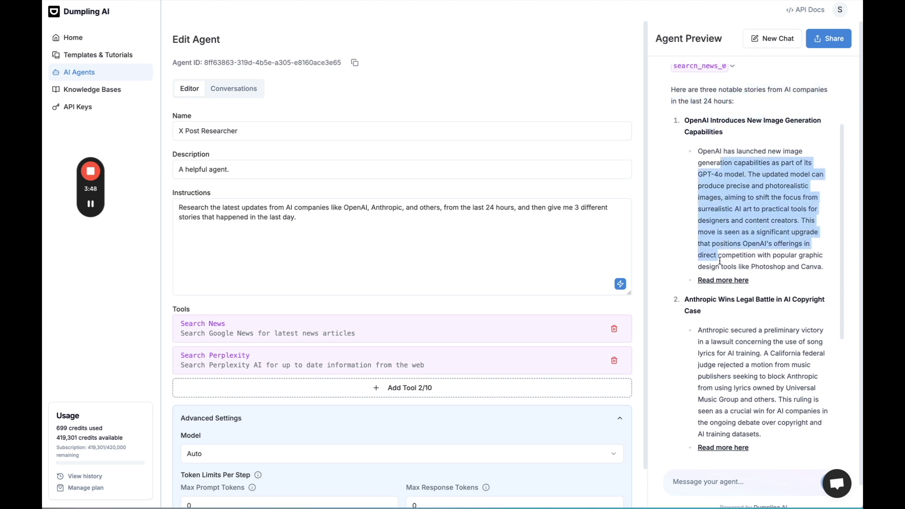
{"action": "scroll", "coordinate": [719, 260], "scroll_direction": "down", "scroll_amount": 2}
{"action": "scroll", "coordinate": [719, 261], "scroll_direction": "down", "scroll_amount": 2}
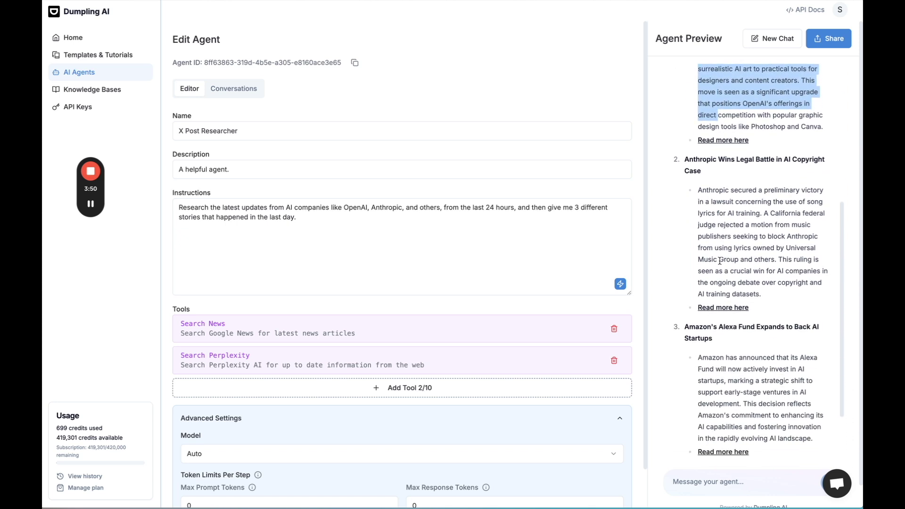
{"action": "left_click_drag", "start_coordinate": [738, 189], "coordinate": [733, 281]}
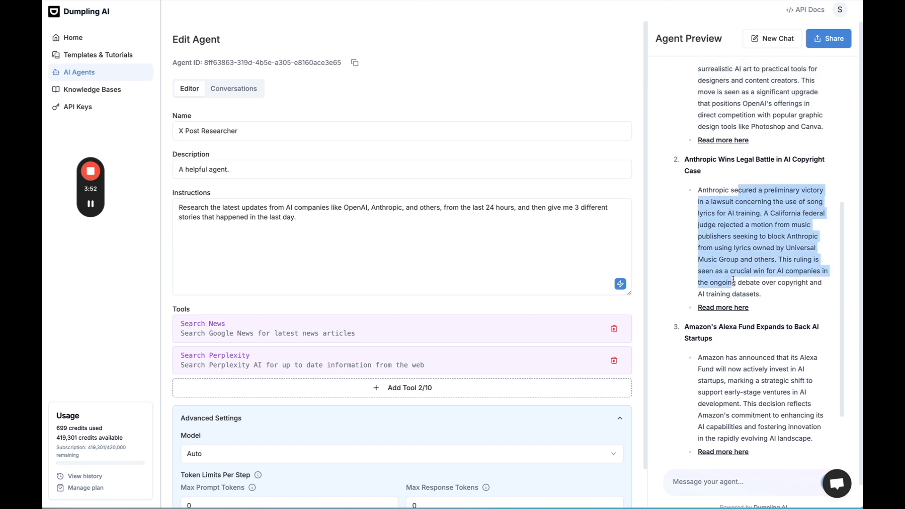
{"action": "scroll", "coordinate": [735, 273], "scroll_direction": "down", "scroll_amount": 1}
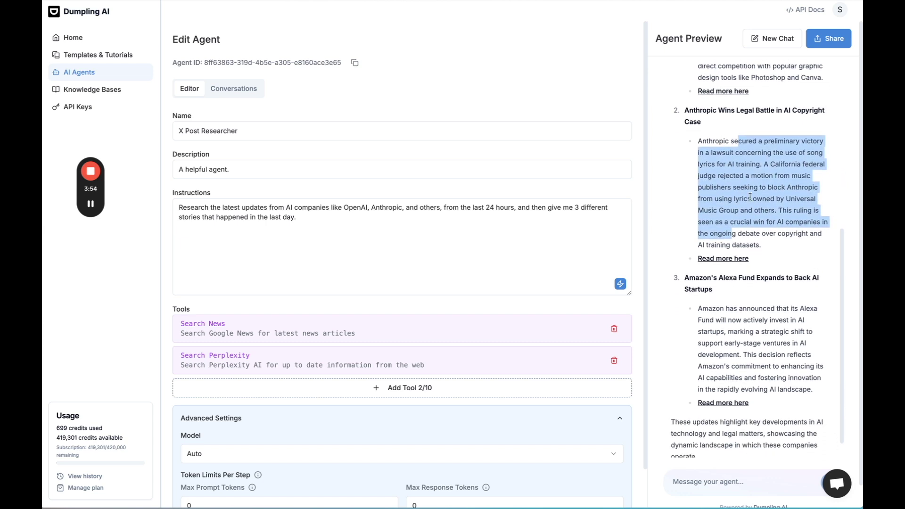
{"action": "scroll", "coordinate": [749, 197], "scroll_direction": "down", "scroll_amount": 1}
{"action": "left_click_drag", "start_coordinate": [725, 291], "coordinate": [737, 363]}
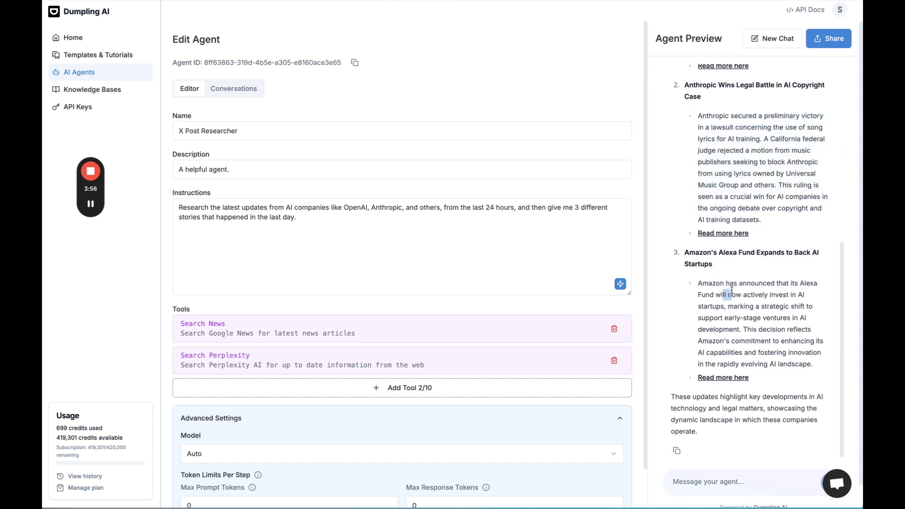
{"action": "scroll", "coordinate": [736, 362], "scroll_direction": "down", "scroll_amount": 1}
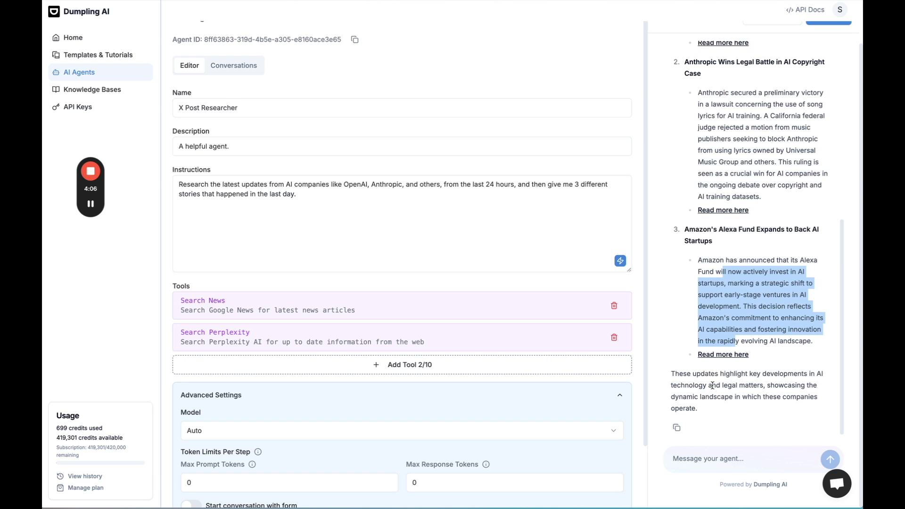
{"action": "scroll", "coordinate": [593, 254], "scroll_direction": "down", "scroll_amount": 2}
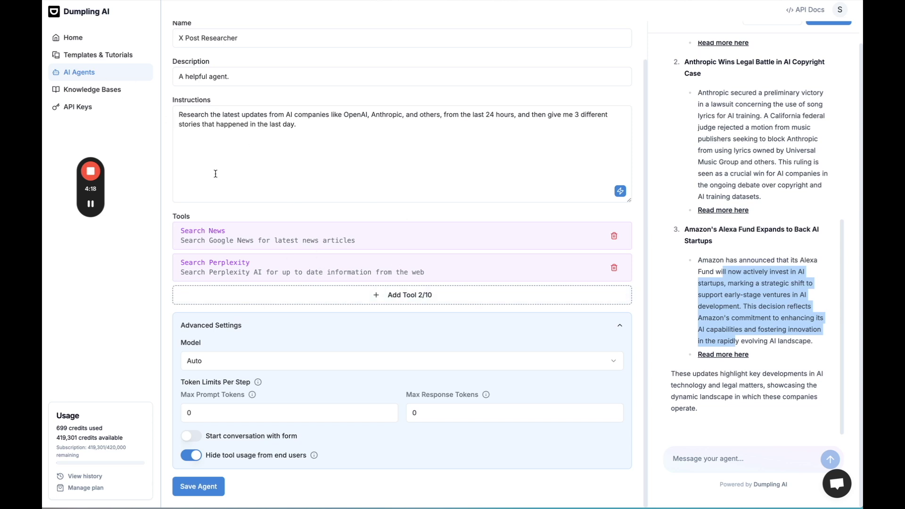
Type 'Write 3 twee' at the end of the instructions, then delete it.
{"action": "scroll", "coordinate": [332, 215], "scroll_direction": "up", "scroll_amount": 2}
{"action": "left_click", "coordinate": [332, 215]}
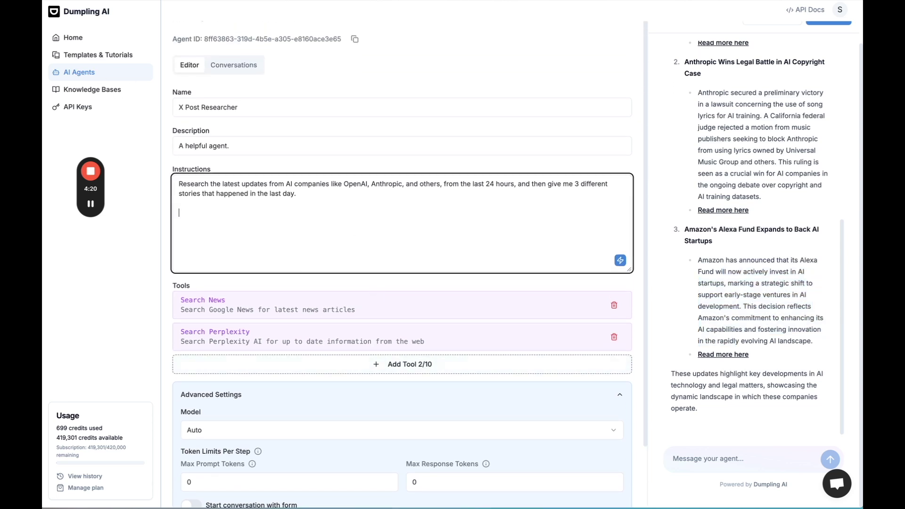
{"action": "type", "text": "Write 3 tweets"}
{"action": "left_click_drag", "start_coordinate": [229, 213], "coordinate": [178, 212]}
{"action": "key", "text": "BackSpace"}
Save the X Post Researcher agent with its instructions unchanged.
{"action": "scroll", "coordinate": [680, 262], "scroll_direction": "up", "scroll_amount": 6}
{"action": "scroll", "coordinate": [660, 158], "scroll_direction": "up", "scroll_amount": 1}
{"action": "scroll", "coordinate": [497, 219], "scroll_direction": "down", "scroll_amount": 2}
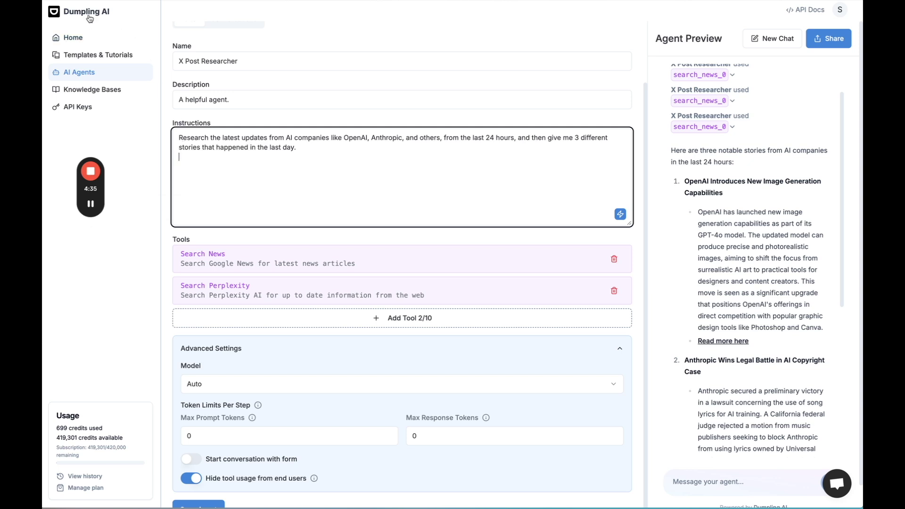
{"action": "scroll", "coordinate": [285, 285], "scroll_direction": "down", "scroll_amount": 2}
{"action": "left_click", "coordinate": [208, 486]}
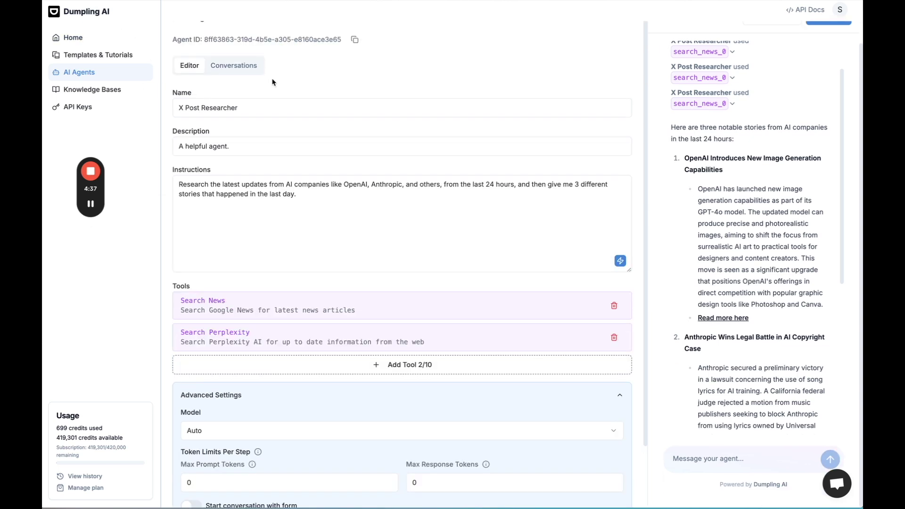
Go to the Home dashboard, then start a New AI Agent from the AI Agents list.
{"action": "left_click", "coordinate": [84, 37]}
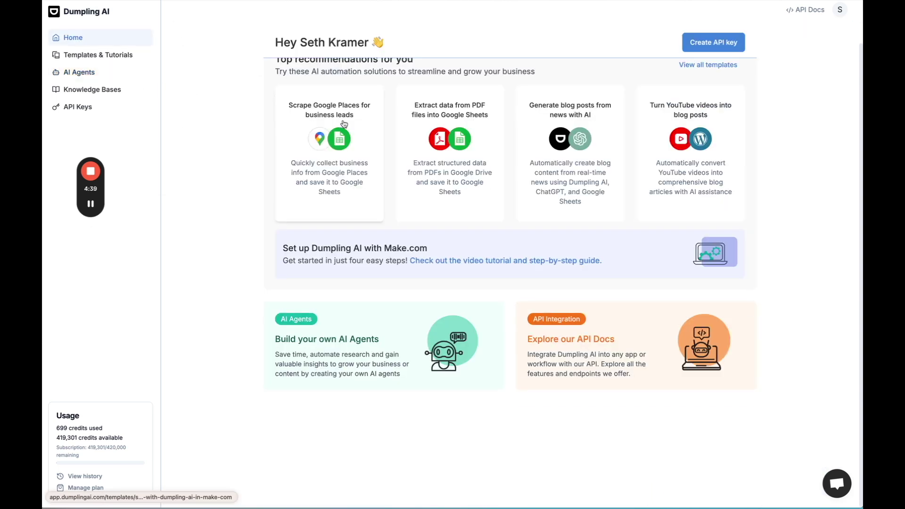
{"action": "scroll", "coordinate": [252, 203], "scroll_direction": "up", "scroll_amount": 1}
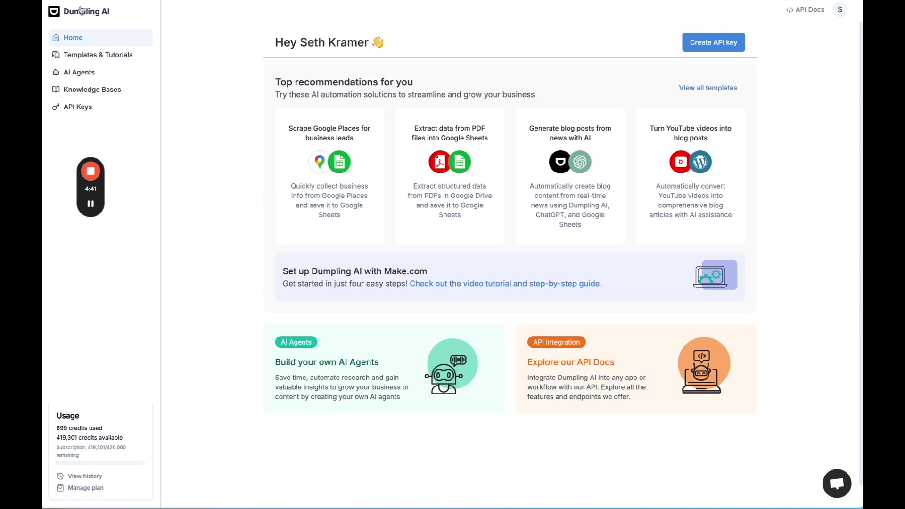
{"action": "left_click", "coordinate": [78, 72]}
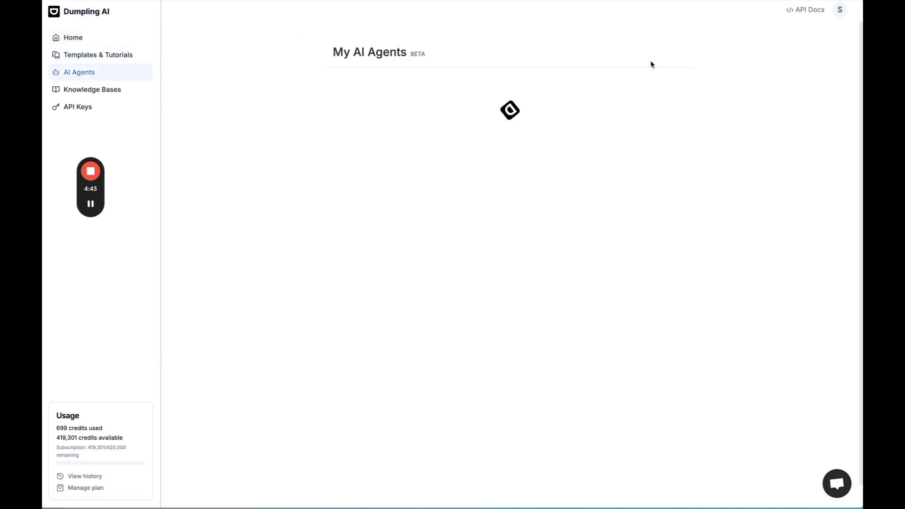
{"action": "left_click", "coordinate": [679, 54]}
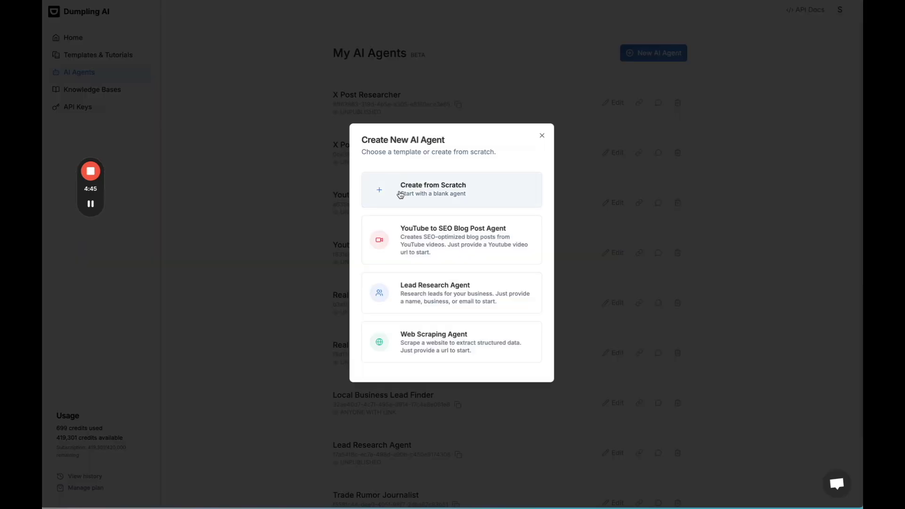
Create a blank agent named 'X Post Writer' with description 'A helpful writer'.
{"action": "left_click", "coordinate": [400, 195]}
{"action": "left_click", "coordinate": [269, 102]}
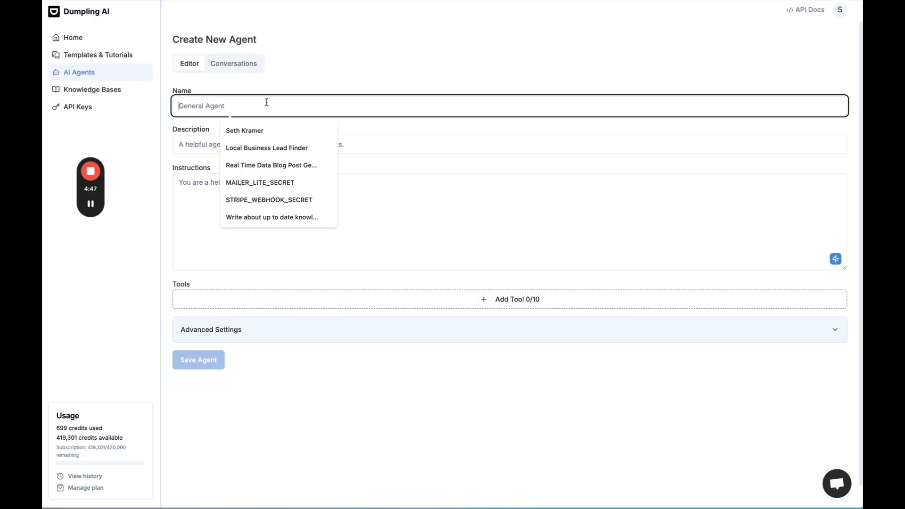
{"action": "type", "text": "X"}
{"action": "key", "text": "BackSpace"}
{"action": "type", "text": "X Pos"}
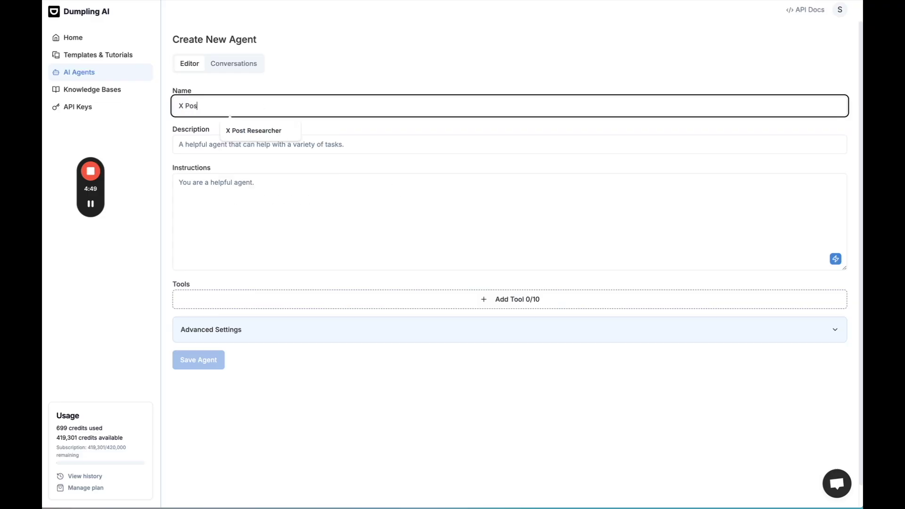
{"action": "type", "text": "t Writer"}
{"action": "left_click", "coordinate": [274, 140]}
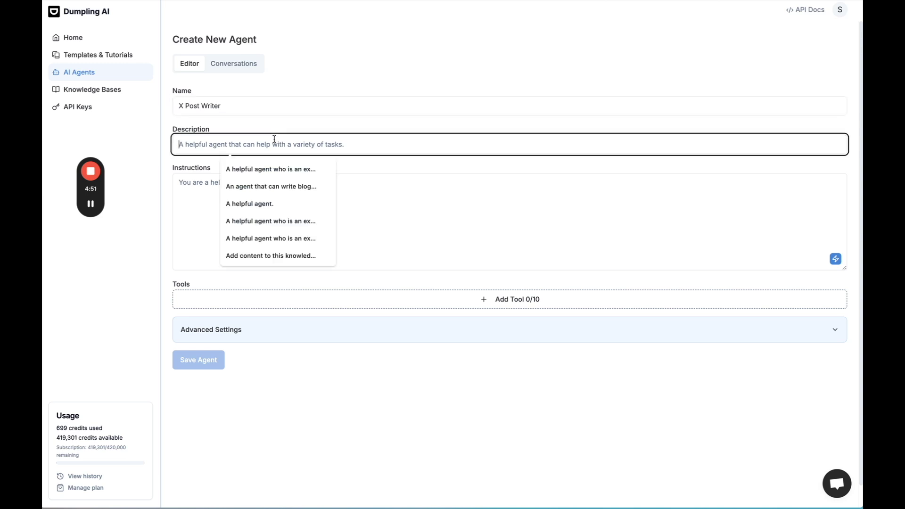
{"action": "type", "text": "A helpful "}
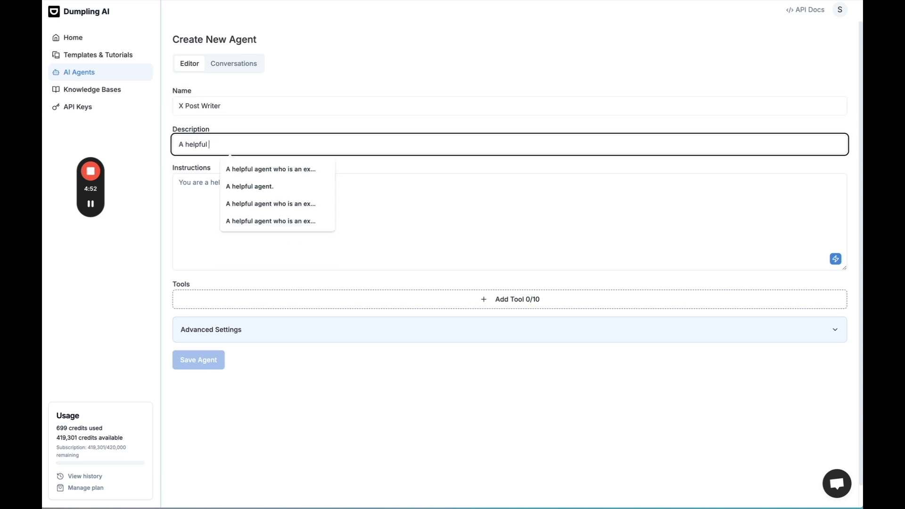
{"action": "type", "text": "writ"}
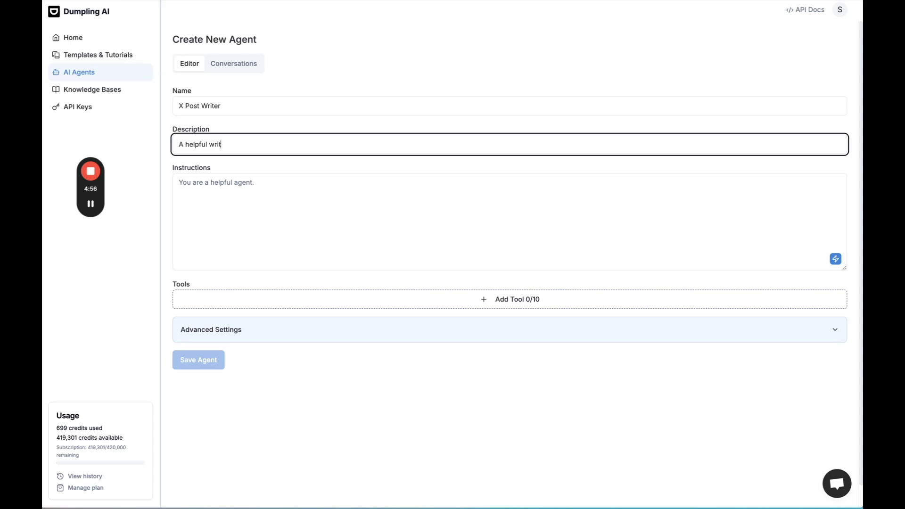
{"action": "type", "text": "er"}
Open the Generate Prompt instruction generator from the Instructions field.
{"action": "left_click", "coordinate": [289, 202]}
{"action": "type", "text": "You"}
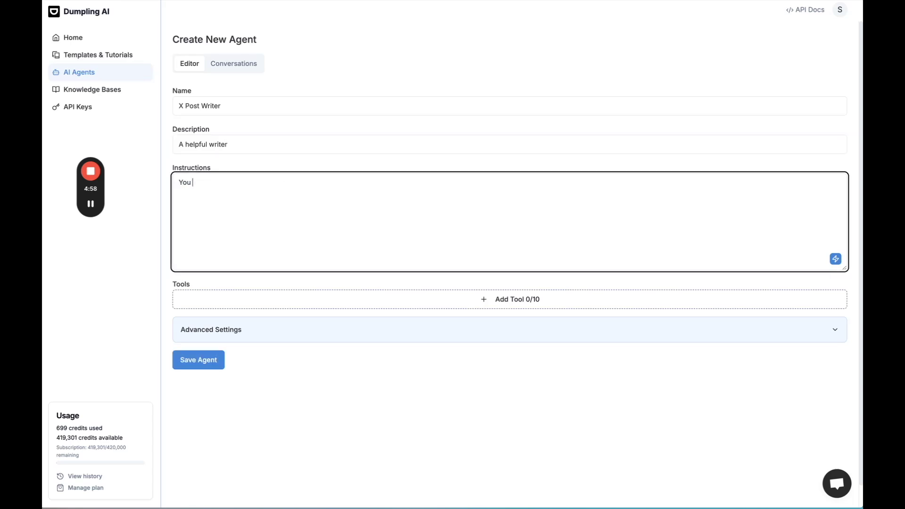
{"action": "key", "text": "BackSpace"}
{"action": "key", "text": "BackSpace"}
{"action": "key", "text": "BackSpace"}
{"action": "left_click", "coordinate": [834, 261]}
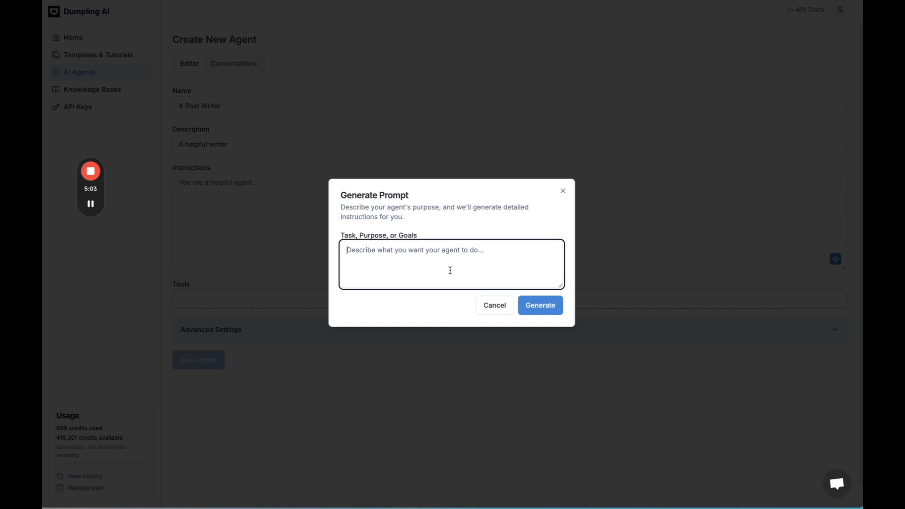
Describe the writer's purpose: hook-led news-story X posts, no hashtags or emojis; then generate instructions.
{"action": "type", "text": "I"}
{"action": "key", "text": "BackSpace"}
{"action": "type", "text": "ant"}
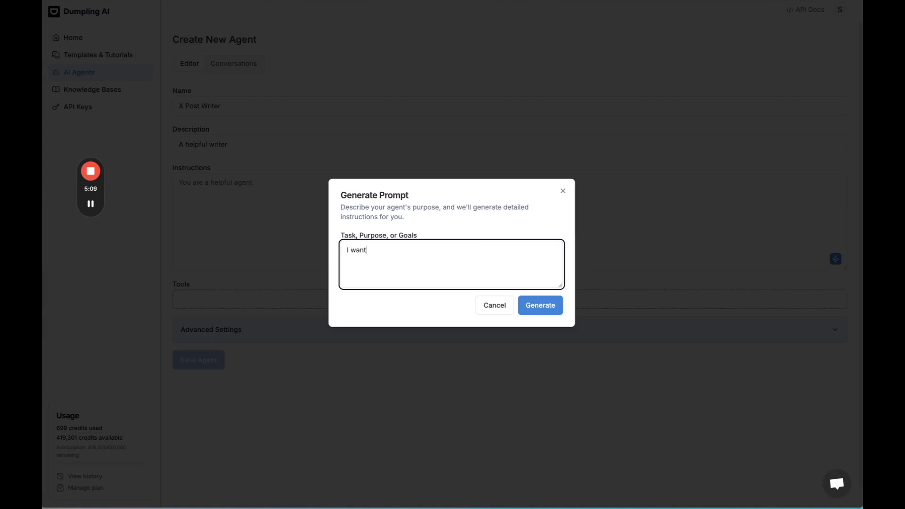
{"action": "type", "text": " to generate an X po"}
{"action": "type", "text": "st based on a specific "}
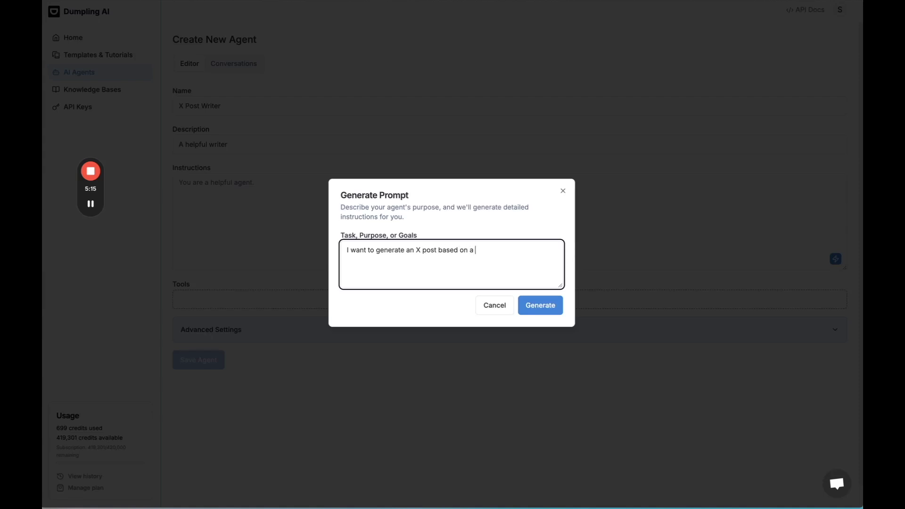
{"action": "type", "text": "news st"}
{"action": "type", "text": "ory.  Do not use hashtags, or e"}
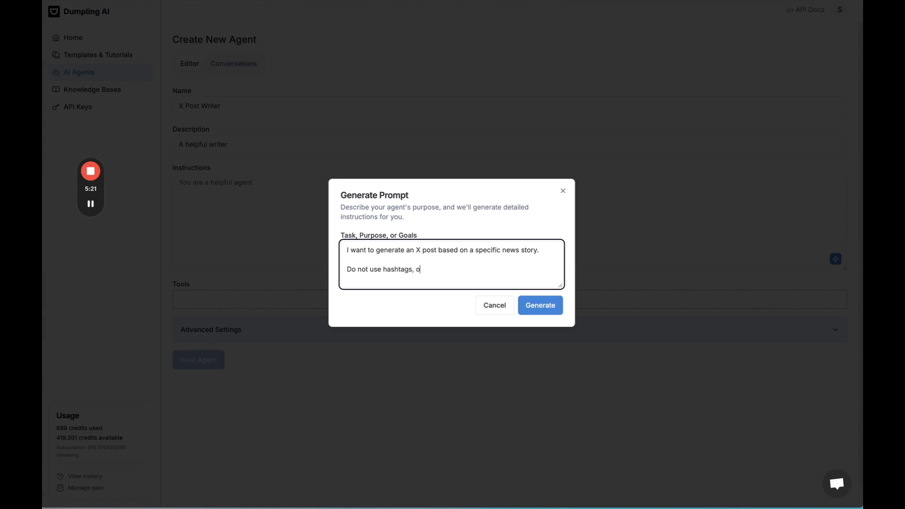
{"action": "type", "text": "mojis."}
{"action": "key", "text": "Return"}
{"action": "key", "text": "Return"}
{"action": "type", "text": "wor"}
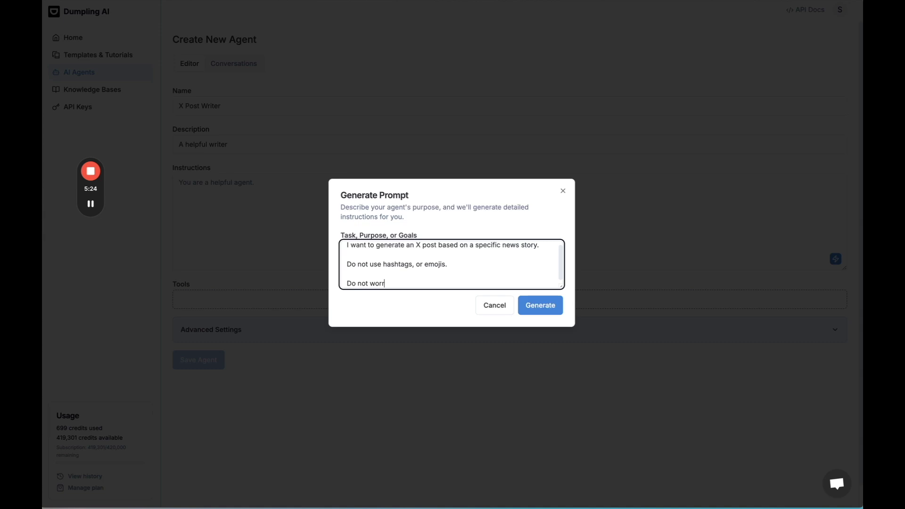
{"action": "type", "text": "ry about any post"}
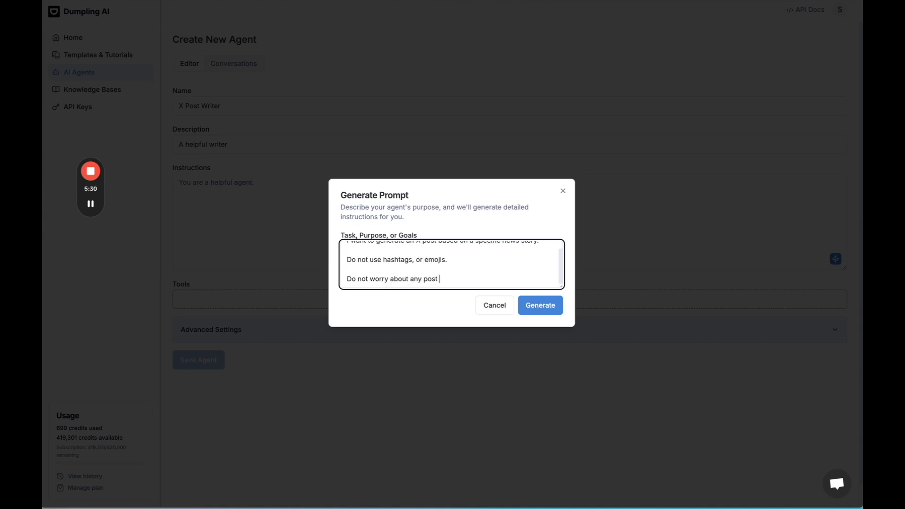
{"action": "type", "text": " len"}
{"action": "key", "text": "Return"}
{"action": "key", "text": "Return"}
{"action": "type", "text": "I just want to su"}
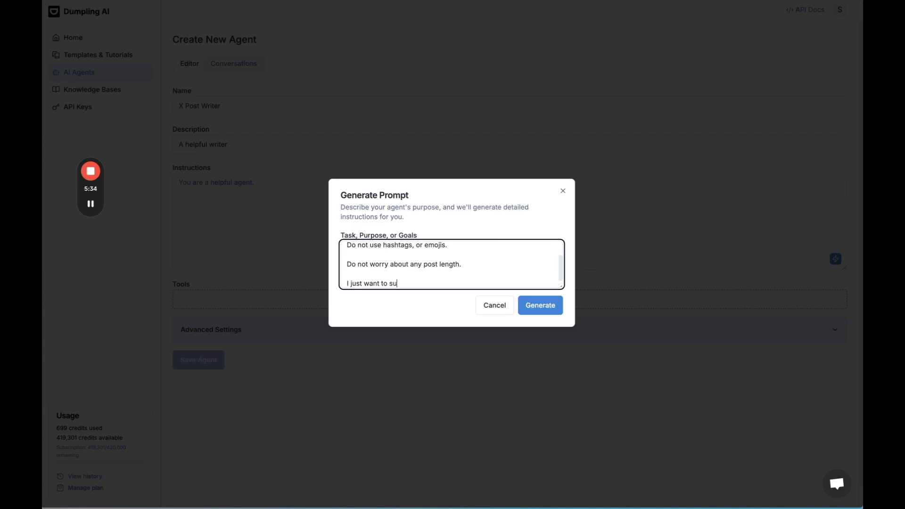
{"action": "type", "text": "mmarize the story, "}
{"action": "type", "text": "but star"}
{"action": "type", "text": "t with a"}
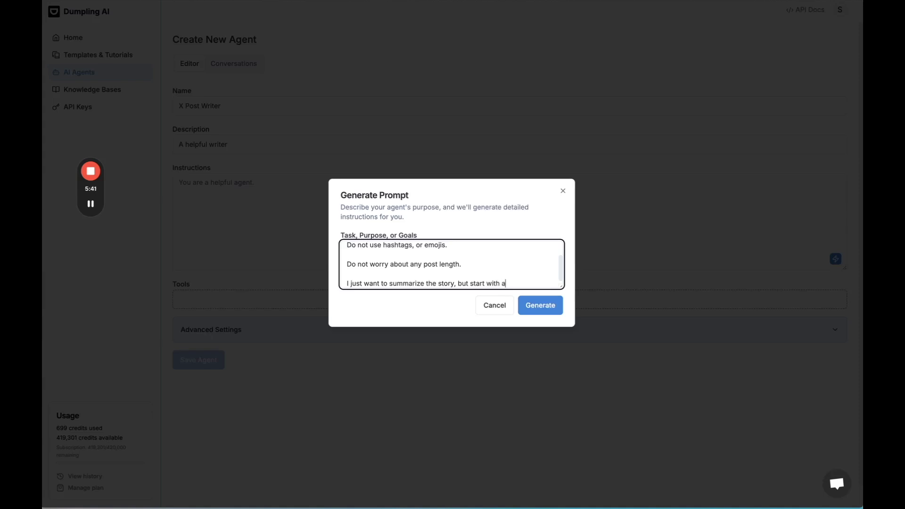
{"action": "type", "text": " hook to h"}
{"action": "type", "text": "ook the reader."}
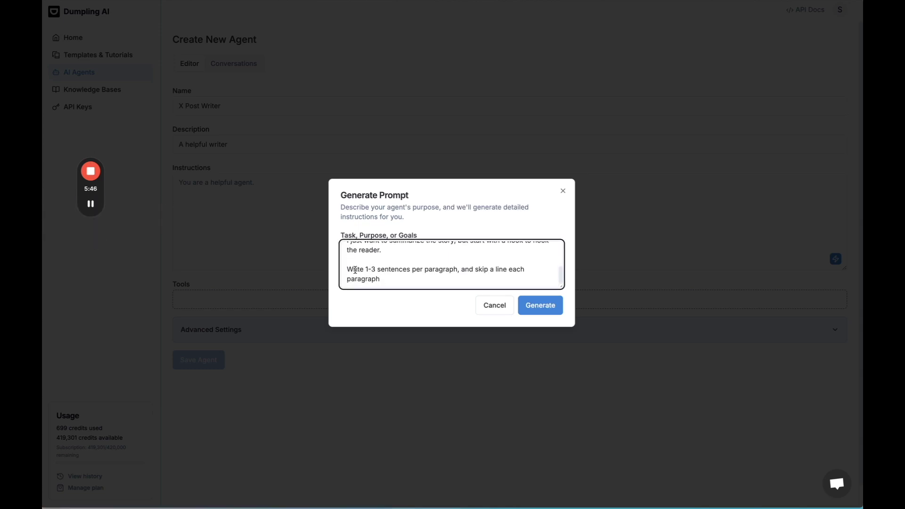
{"action": "left_click_drag", "start_coordinate": [345, 270], "coordinate": [407, 282]}
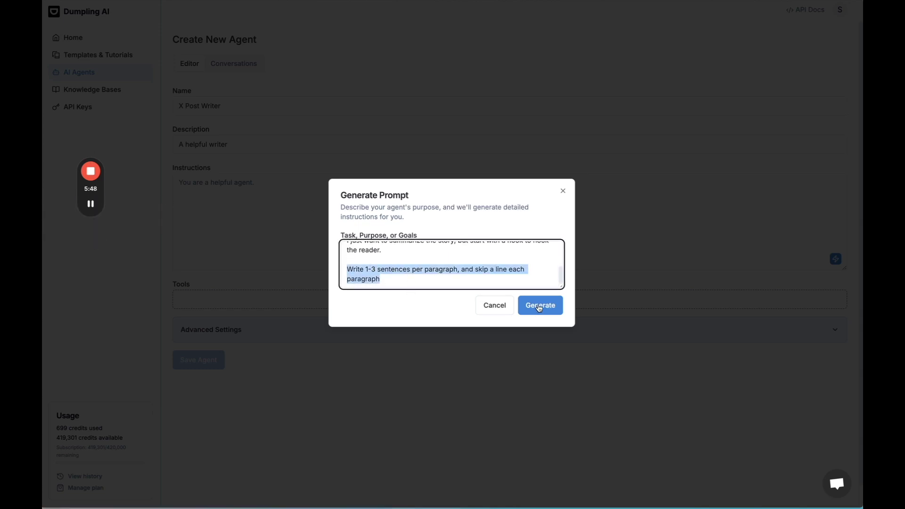
{"action": "left_click", "coordinate": [540, 306]}
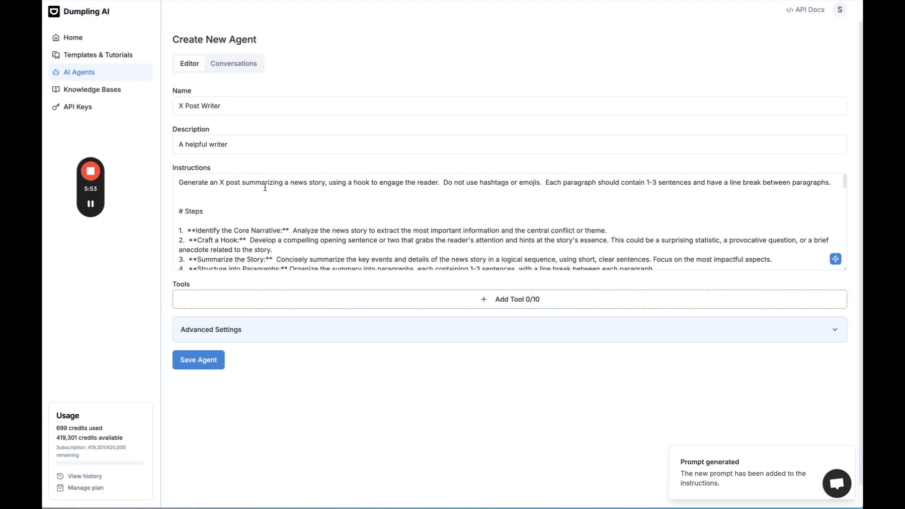
Save the new X Post Writer agent.
{"action": "left_click", "coordinate": [265, 187]}
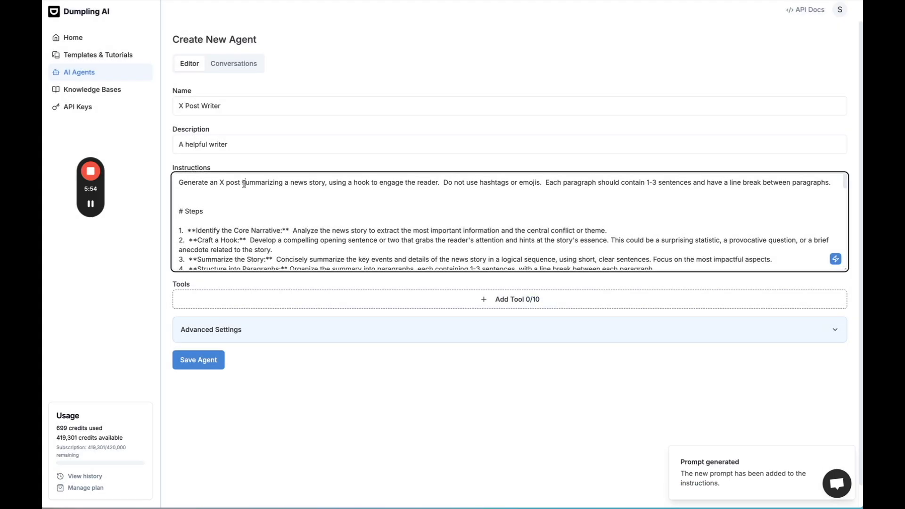
{"action": "key", "text": "ctrl+s"}
{"action": "key", "text": "ctrl+a"}
{"action": "left_click", "coordinate": [335, 212]}
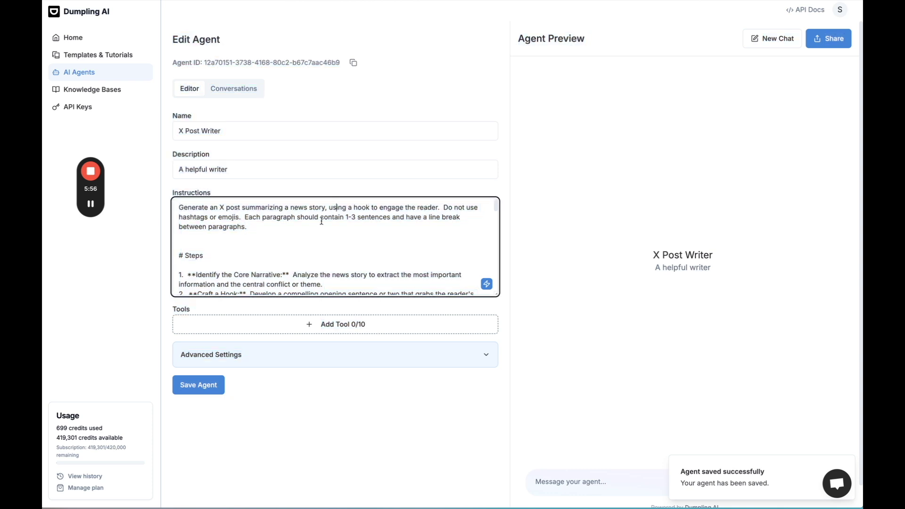
Review the generated Instructions covering steps, output format, examples and notes.
{"action": "scroll", "coordinate": [335, 212], "scroll_direction": "down", "scroll_amount": 2}
{"action": "scroll", "coordinate": [335, 212], "scroll_direction": "down", "scroll_amount": 3}
{"action": "left_click", "coordinate": [201, 391]}
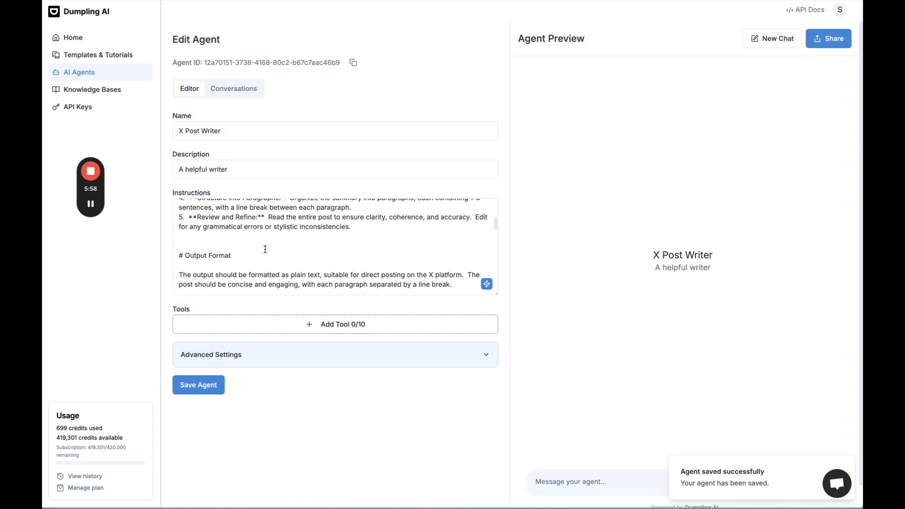
{"action": "scroll", "coordinate": [259, 247], "scroll_direction": "up", "scroll_amount": 2}
{"action": "scroll", "coordinate": [259, 247], "scroll_direction": "up", "scroll_amount": 2}
{"action": "scroll", "coordinate": [259, 247], "scroll_direction": "up", "scroll_amount": 1}
{"action": "scroll", "coordinate": [259, 247], "scroll_direction": "down", "scroll_amount": 2}
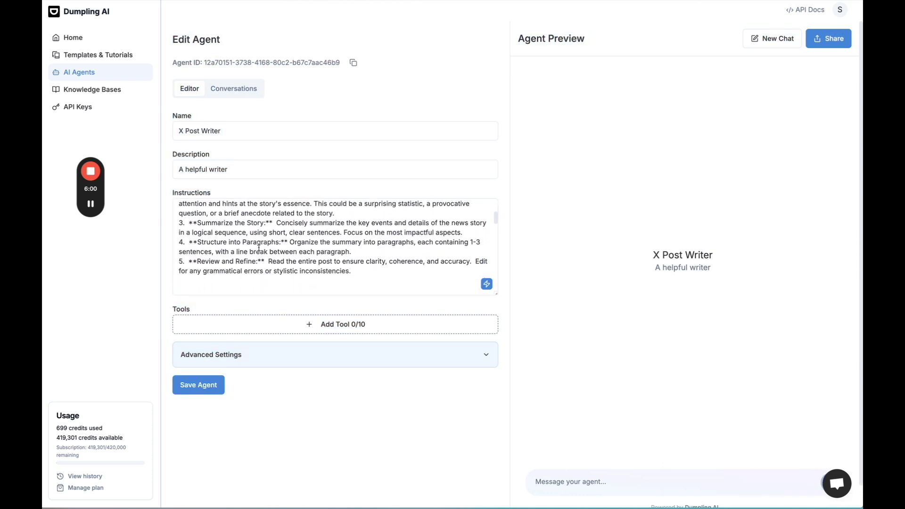
{"action": "scroll", "coordinate": [259, 248], "scroll_direction": "down", "scroll_amount": 2}
{"action": "scroll", "coordinate": [257, 260], "scroll_direction": "down", "scroll_amount": 1}
{"action": "scroll", "coordinate": [254, 278], "scroll_direction": "down", "scroll_amount": 1}
{"action": "scroll", "coordinate": [254, 278], "scroll_direction": "down", "scroll_amount": 1}
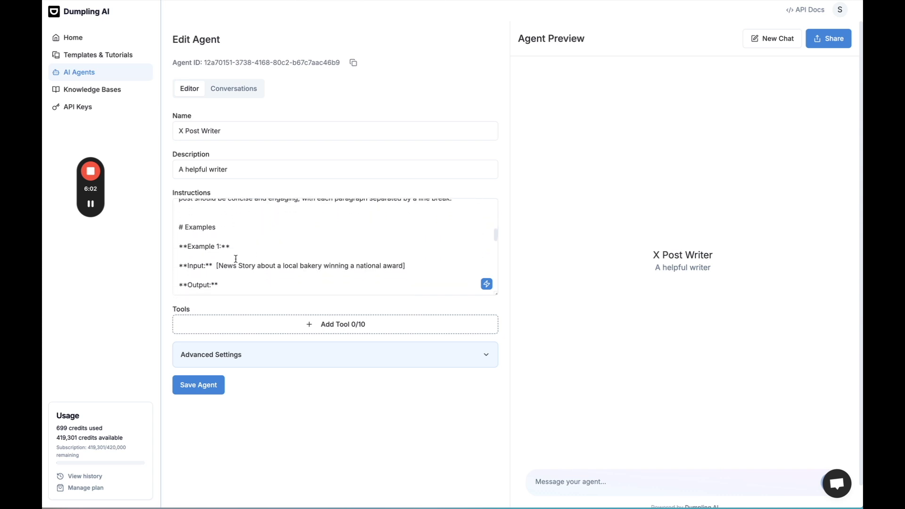
{"action": "scroll", "coordinate": [231, 261], "scroll_direction": "down", "scroll_amount": 2}
{"action": "scroll", "coordinate": [227, 258], "scroll_direction": "down", "scroll_amount": 2}
{"action": "scroll", "coordinate": [228, 258], "scroll_direction": "down", "scroll_amount": 2}
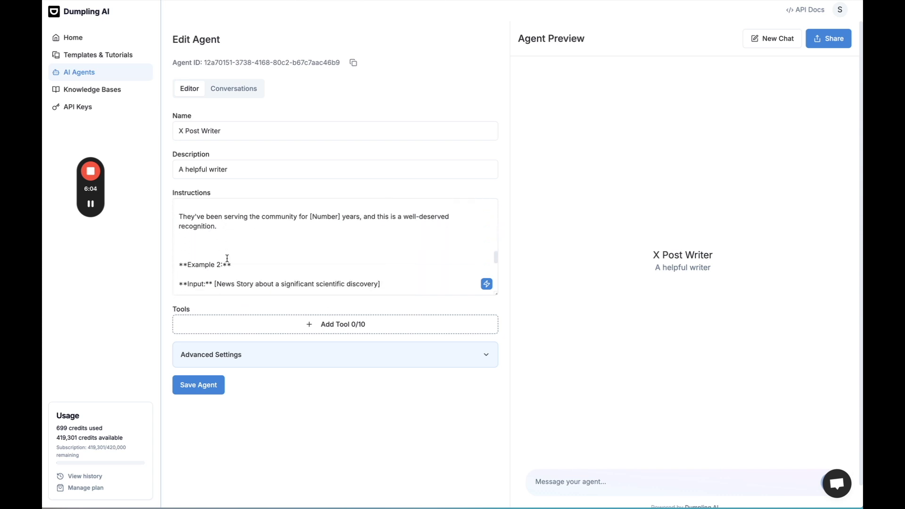
{"action": "scroll", "coordinate": [227, 258], "scroll_direction": "down", "scroll_amount": 2}
{"action": "scroll", "coordinate": [228, 258], "scroll_direction": "down", "scroll_amount": 2}
{"action": "scroll", "coordinate": [231, 268], "scroll_direction": "down", "scroll_amount": 1}
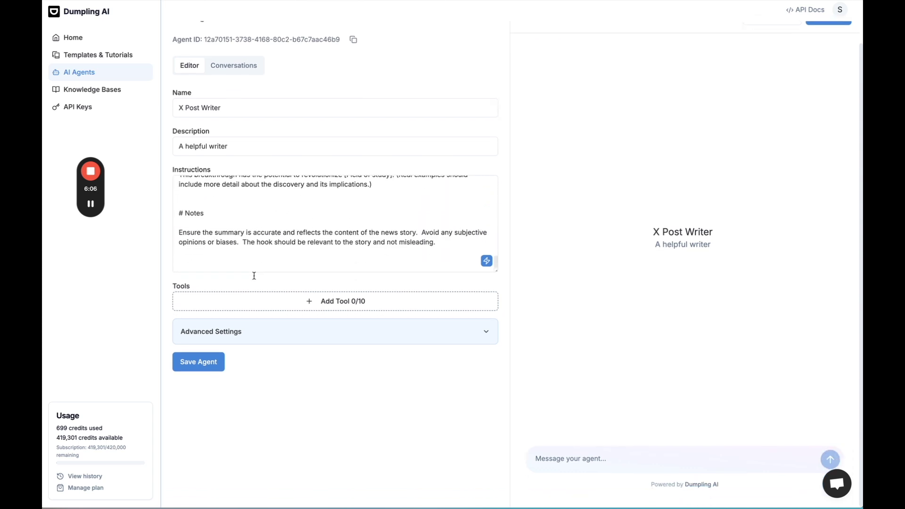
Set the X Post Writer's model to GPT-4o under Advanced Settings and save.
{"action": "left_click", "coordinate": [258, 329]}
{"action": "left_click", "coordinate": [238, 362]}
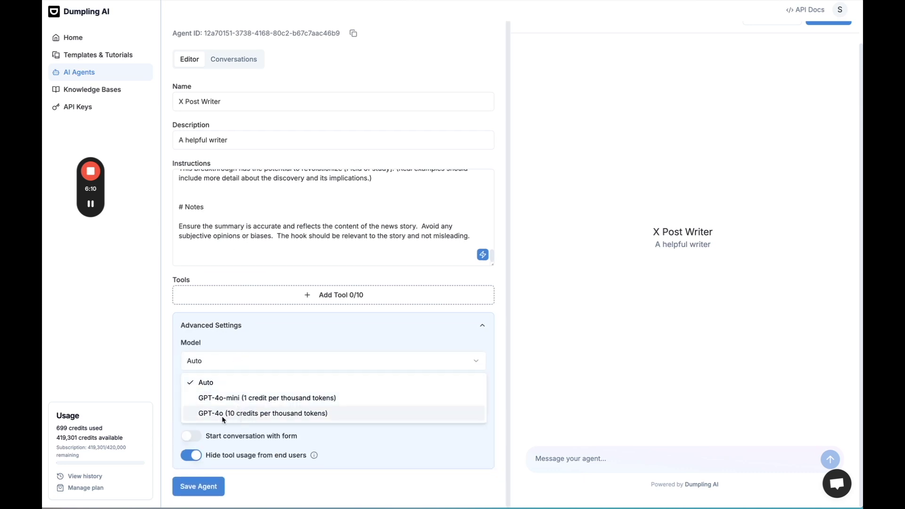
{"action": "left_click", "coordinate": [235, 413]}
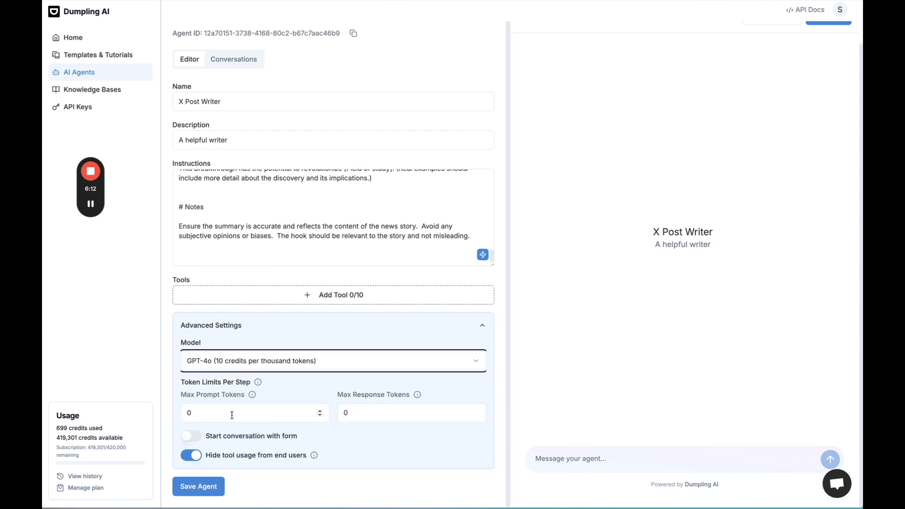
{"action": "left_click", "coordinate": [212, 481]}
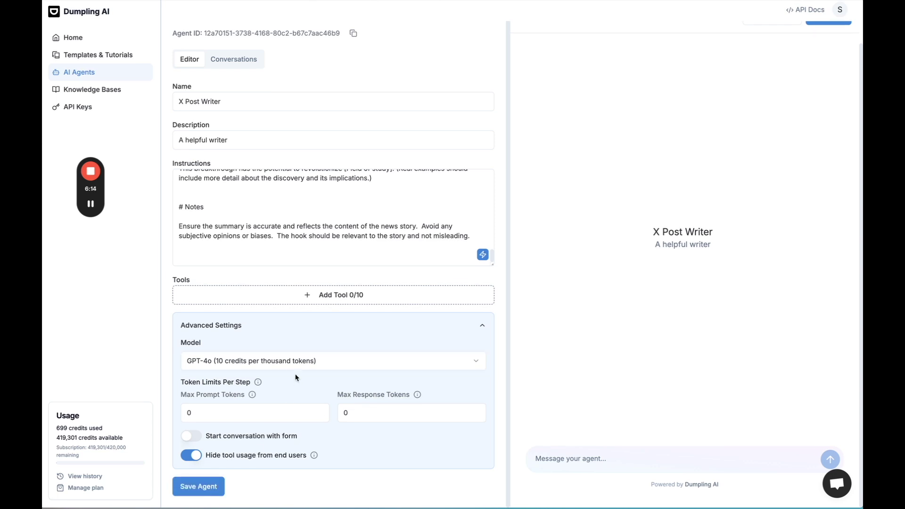
Open the Add Tool chooser and dismiss it without adding any tool.
{"action": "scroll", "coordinate": [294, 372], "scroll_direction": "up", "scroll_amount": 1}
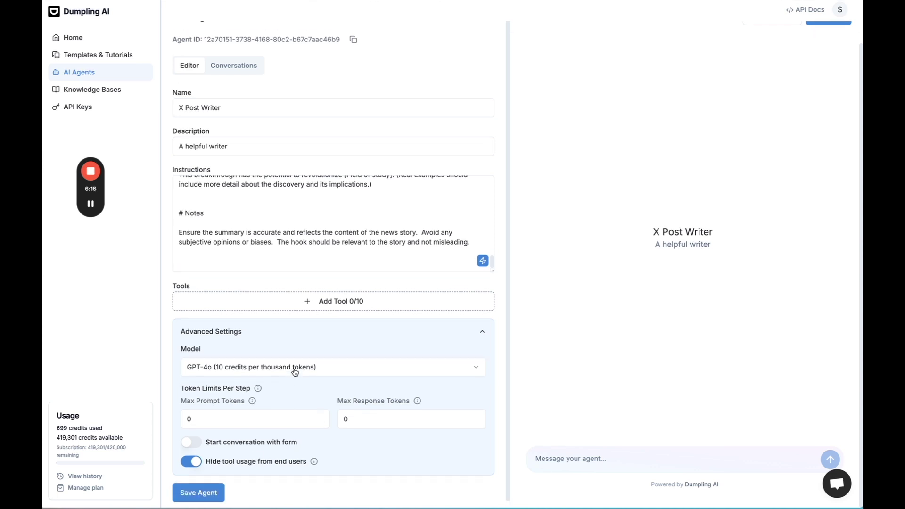
{"action": "scroll", "coordinate": [295, 372], "scroll_direction": "up", "scroll_amount": 2}
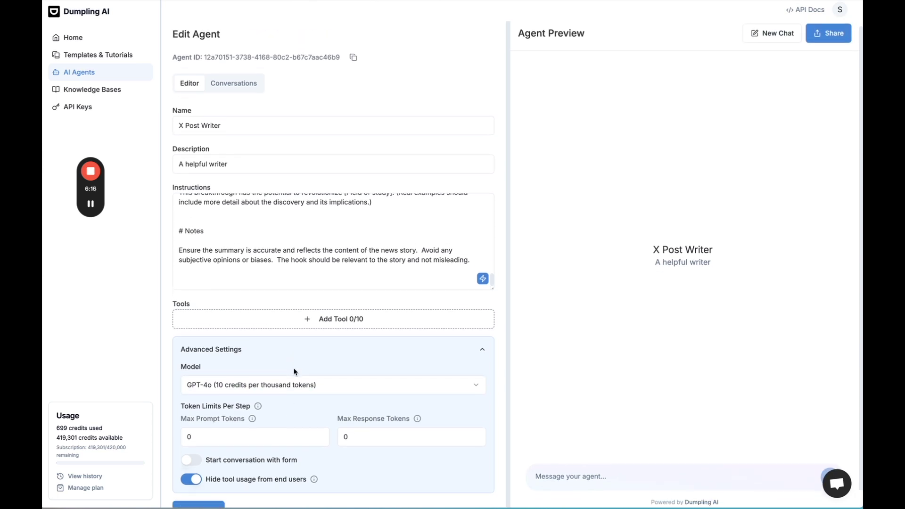
{"action": "left_click", "coordinate": [324, 320]}
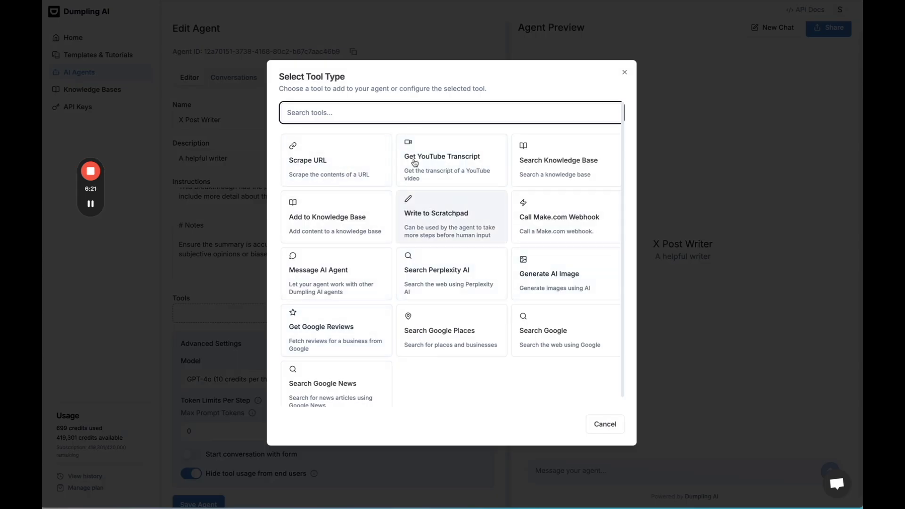
{"action": "scroll", "coordinate": [339, 309], "scroll_direction": "down", "scroll_amount": 1}
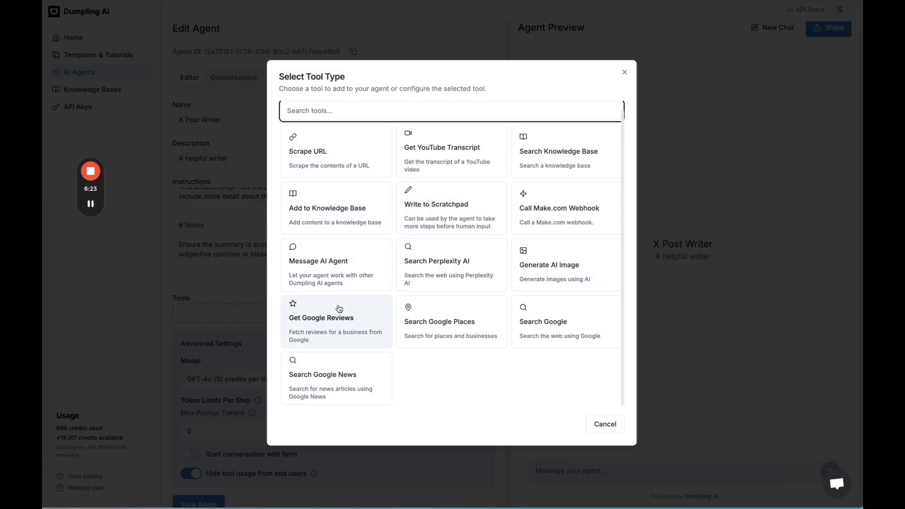
{"action": "left_click", "coordinate": [624, 72]}
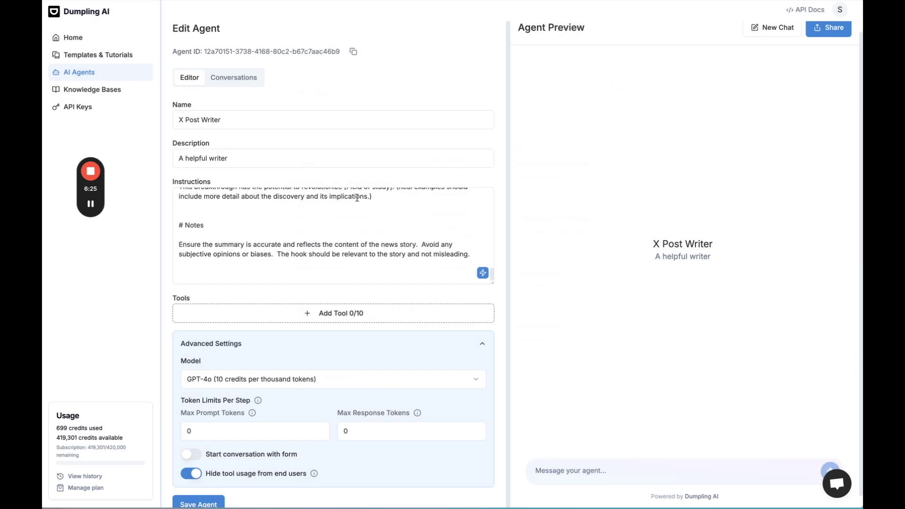
{"action": "scroll", "coordinate": [309, 312], "scroll_direction": "down", "scroll_amount": 1}
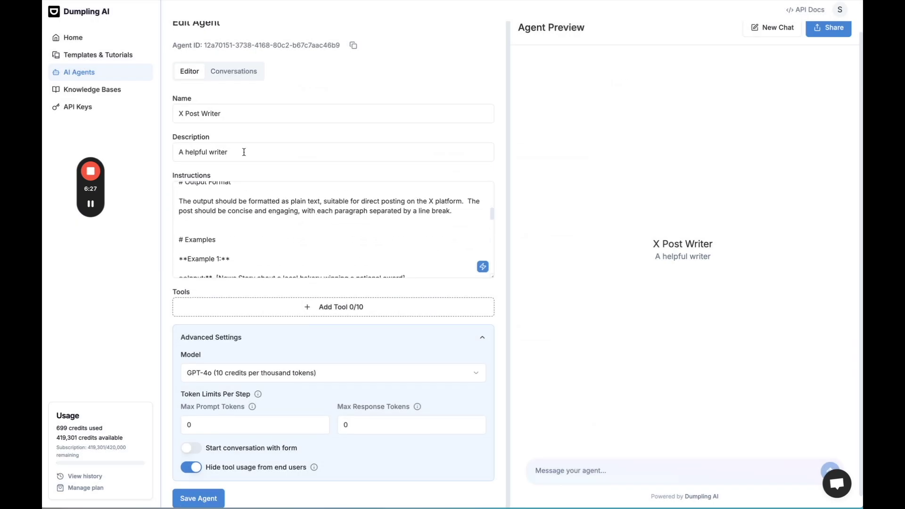
{"action": "scroll", "coordinate": [258, 152], "scroll_direction": "up", "scroll_amount": 3}
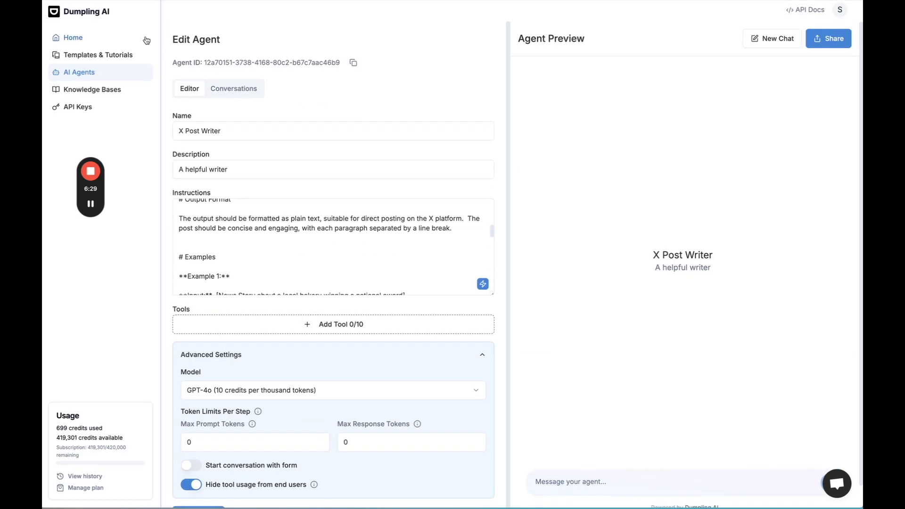
{"action": "scroll", "coordinate": [172, 85], "scroll_direction": "left", "scroll_amount": 5}
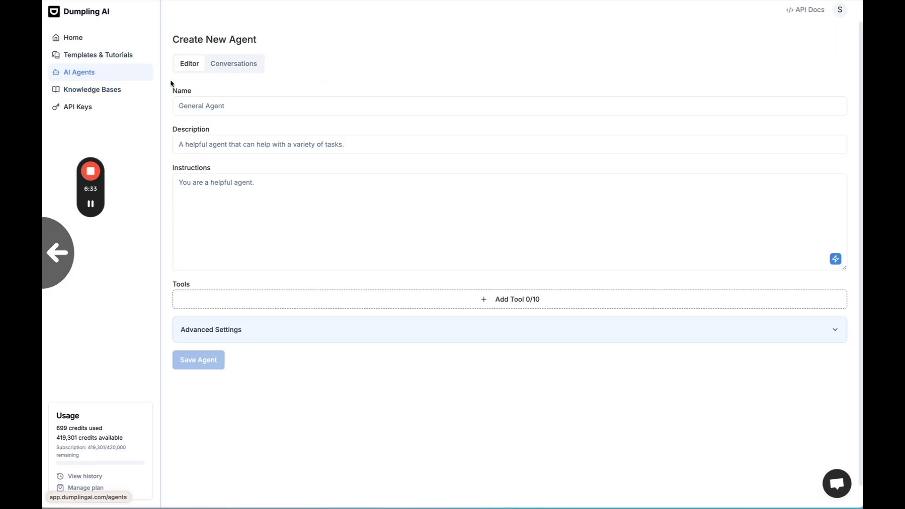
Open the X Post Researcher agent from the AI Agents list.
{"action": "left_click", "coordinate": [74, 37]}
{"action": "left_click", "coordinate": [91, 73]}
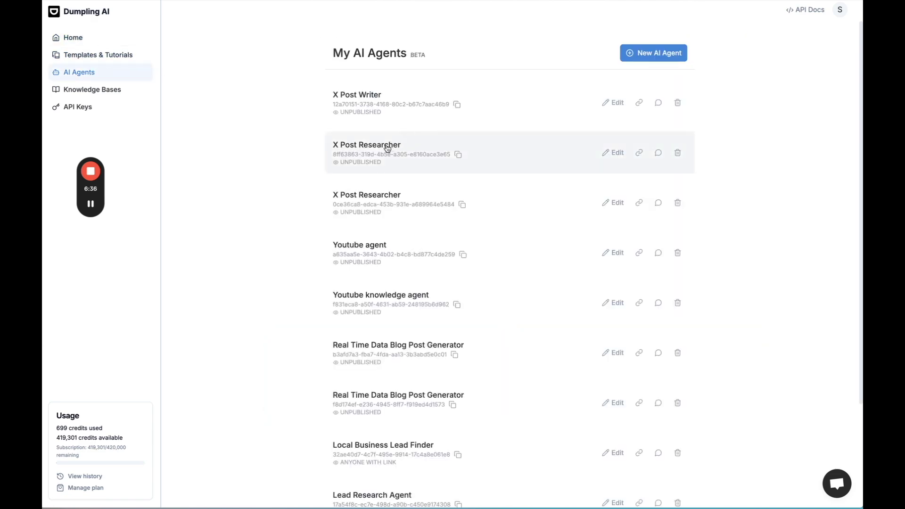
{"action": "left_click", "coordinate": [385, 146]}
{"action": "scroll", "coordinate": [371, 204], "scroll_direction": "down", "scroll_amount": 1}
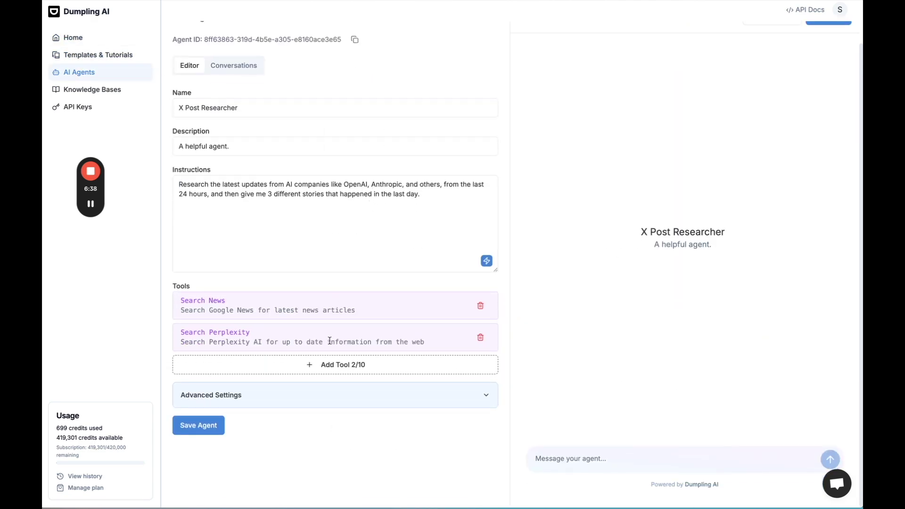
Add a Message Agent tool targeting X Post Writer, used for each news story.
{"action": "left_click", "coordinate": [328, 368]}
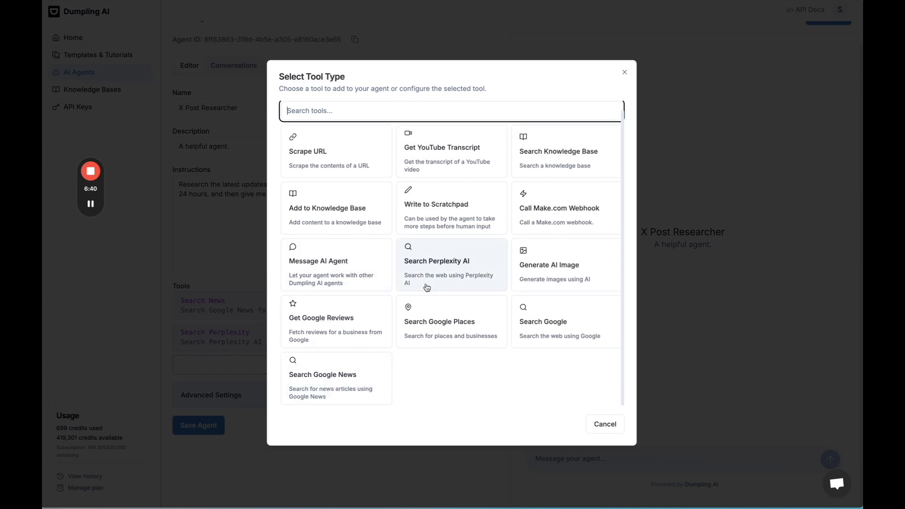
{"action": "left_click", "coordinate": [348, 282]}
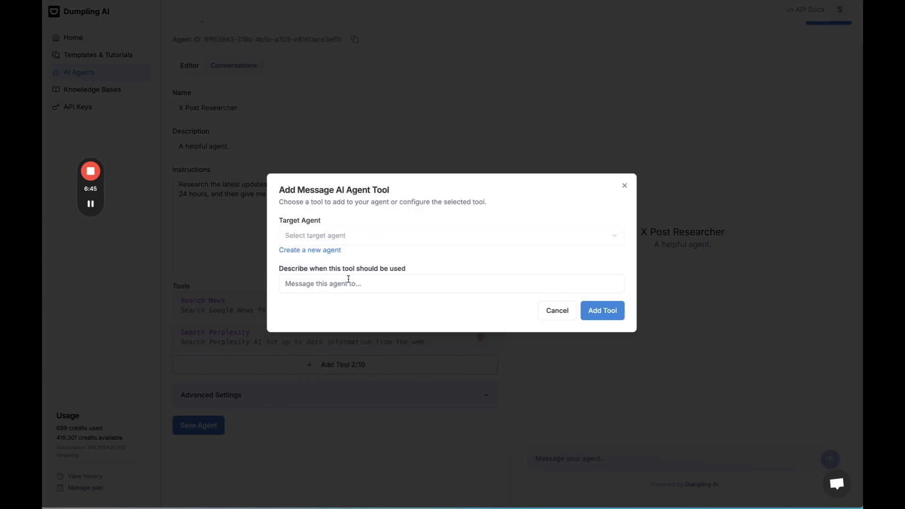
{"action": "left_click", "coordinate": [344, 241]}
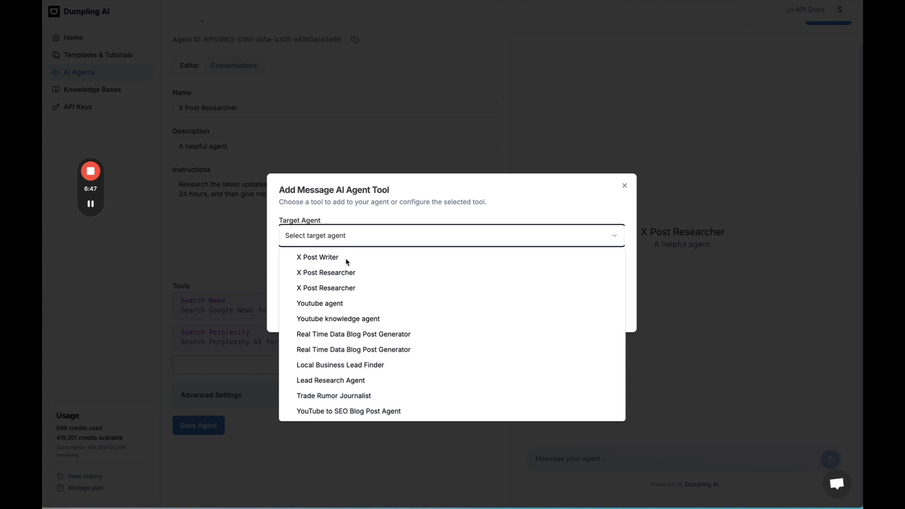
{"action": "left_click", "coordinate": [326, 259]}
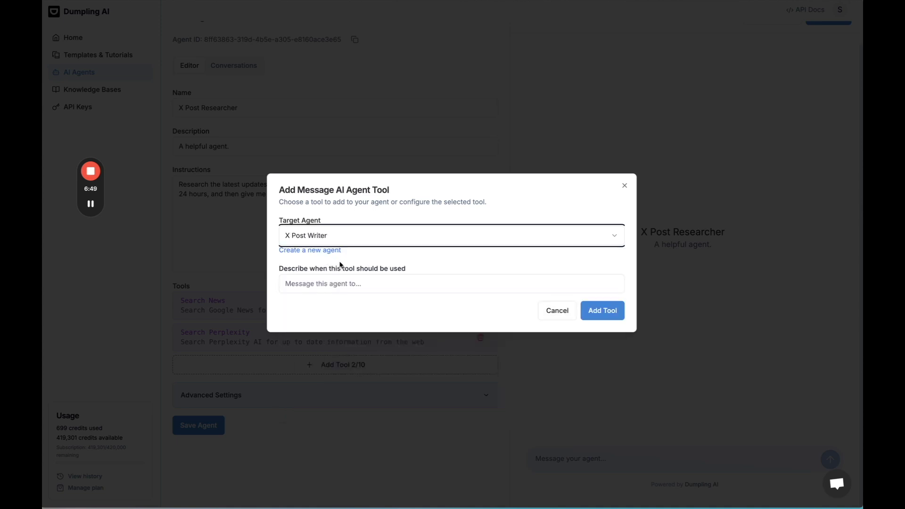
{"action": "left_click", "coordinate": [346, 287]}
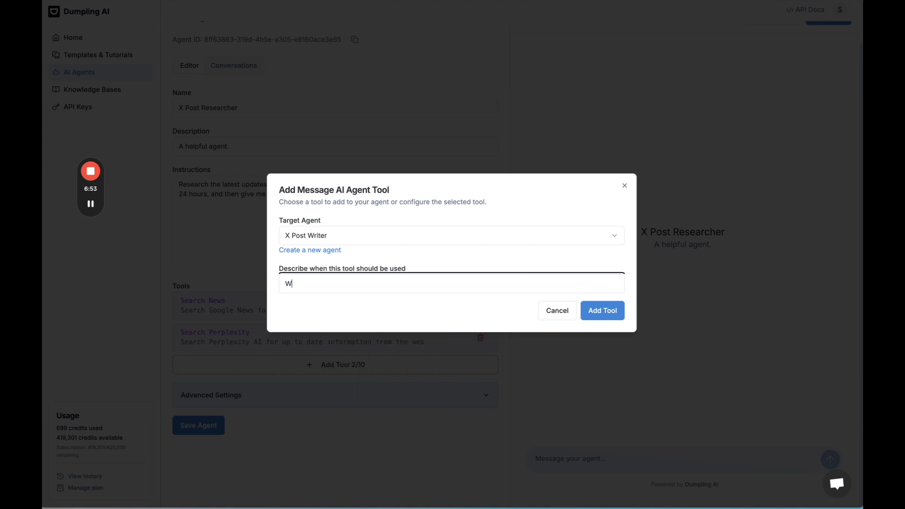
{"action": "type", "text": "For each news story, m"}
{"action": "type", "text": "essage"}
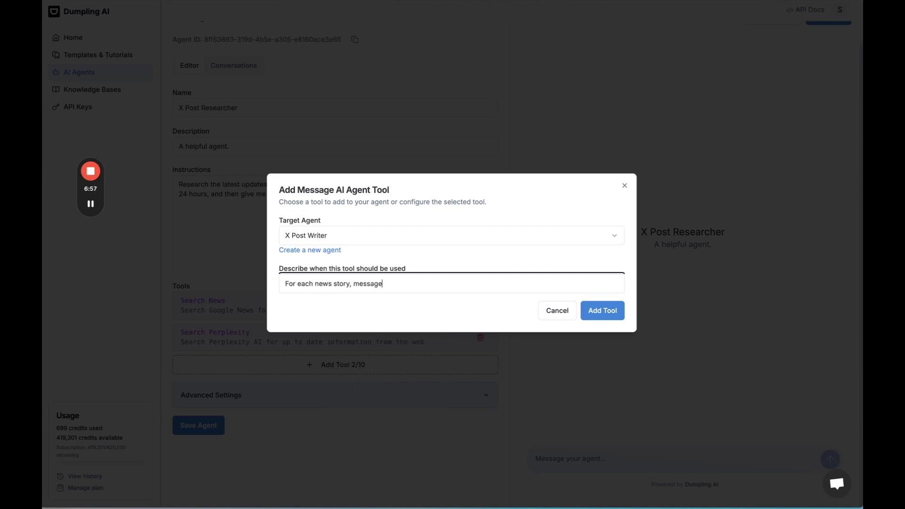
{"action": "type", "text": " the X post writer t"}
{"action": "type", "text": "o write the X"}
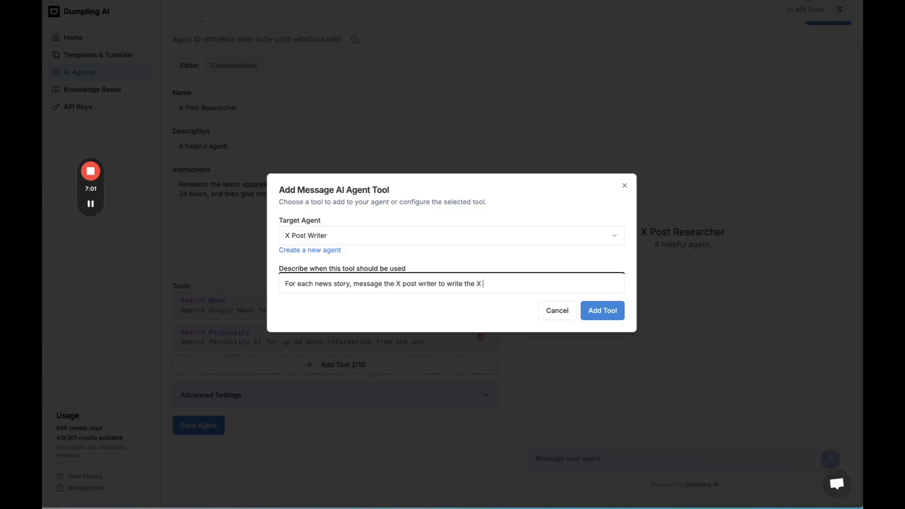
{"action": "type", "text": " post."}
{"action": "left_click", "coordinate": [602, 310]}
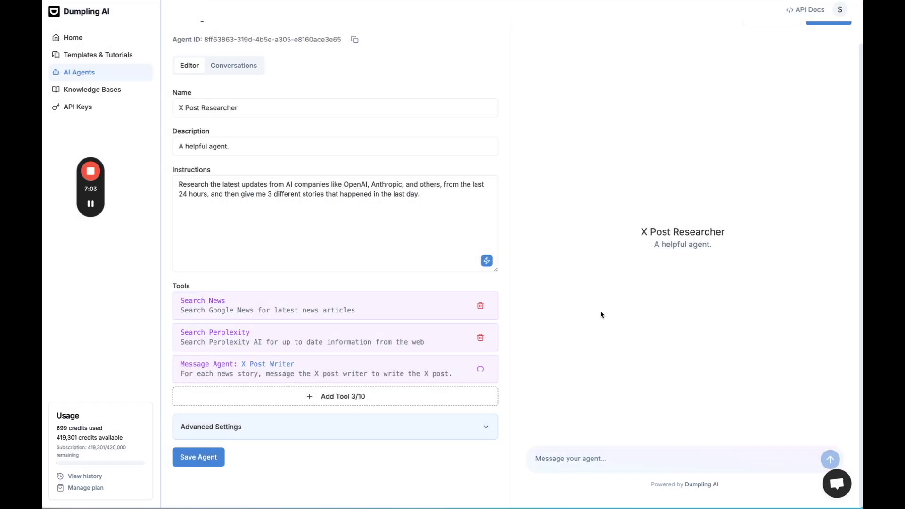
Add 'for each story, message the X post writer' to Instructions, change 3 to 5, save.
{"action": "left_click", "coordinate": [348, 199]}
{"action": "type", "text": "For ea"}
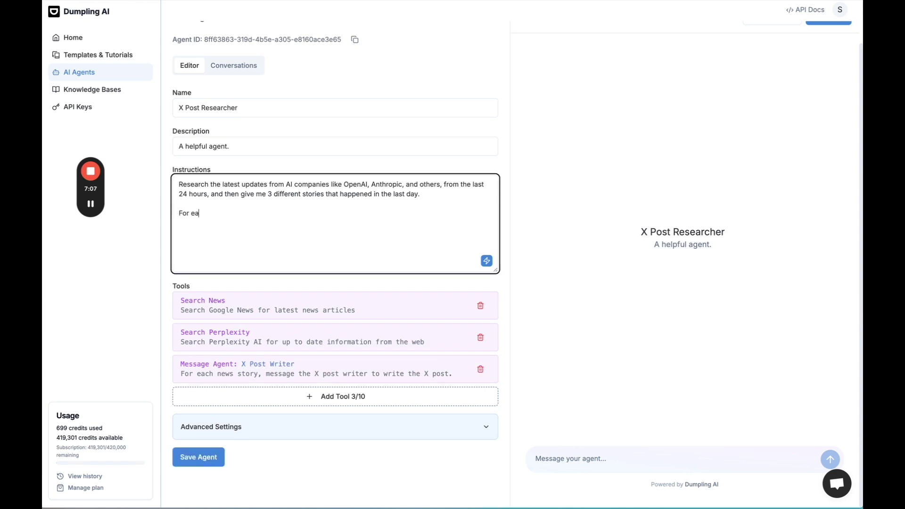
{"action": "type", "text": "ch story, message the "}
{"action": "type", "text": "X post write"}
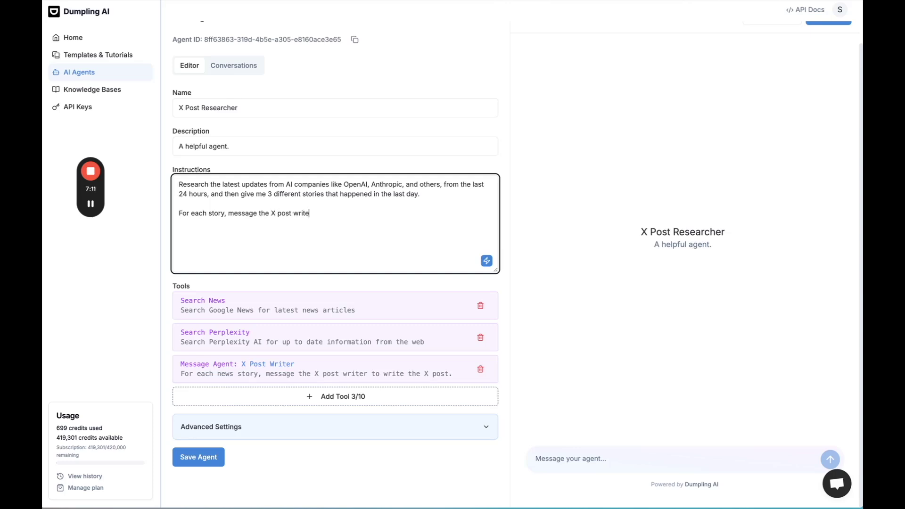
{"action": "type", "text": "r t"}
{"action": "type", "text": "o write an X post"}
{"action": "double_click", "coordinate": [270, 194]}
{"action": "type", "text": "5"}
{"action": "key", "text": "ctrl+s"}
{"action": "left_click", "coordinate": [212, 459]}
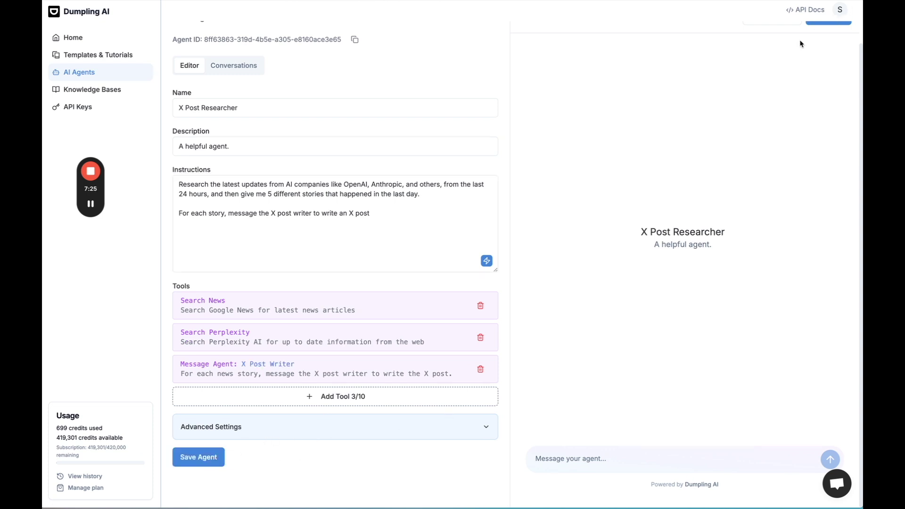
Send 'start research' in Agent Preview and check the reply's X post writer messages.
{"action": "left_click", "coordinate": [567, 460]}
{"action": "type", "text": "star"}
{"action": "type", "text": "ch"}
{"action": "key", "text": "Return"}
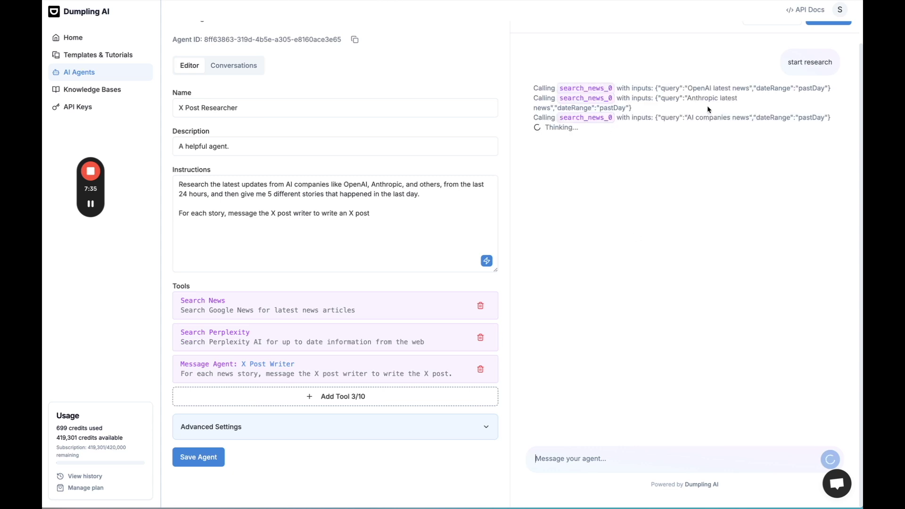
{"action": "left_click", "coordinate": [394, 184]}
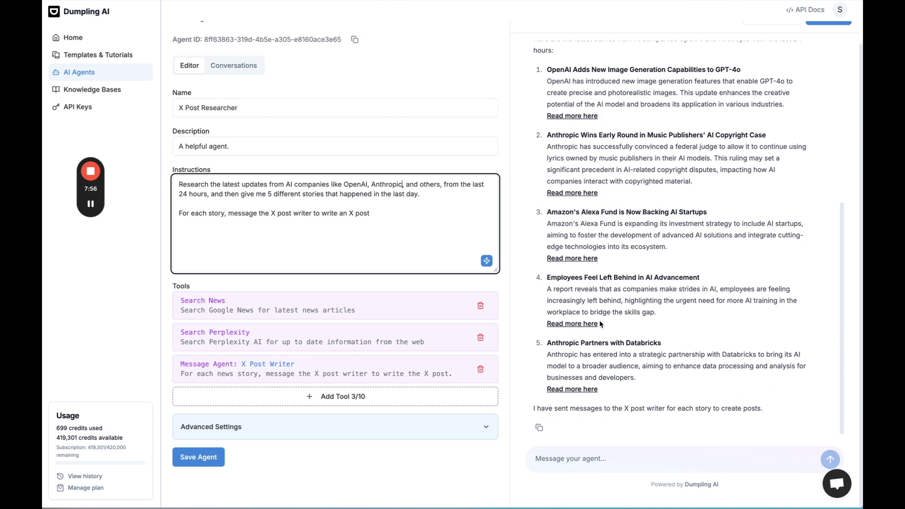
{"action": "left_click_drag", "start_coordinate": [552, 412], "coordinate": [655, 411]}
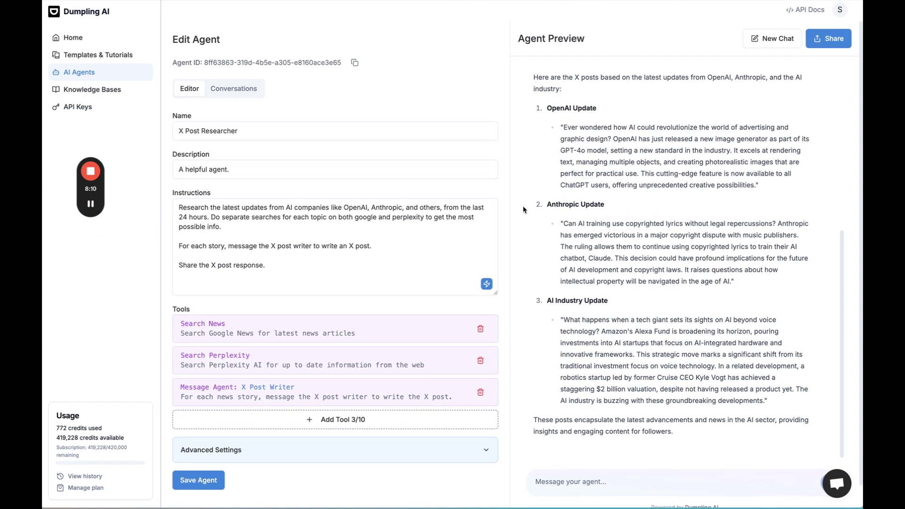
Review the separate Google and Perplexity search instruction and inspect a news search call.
{"action": "left_click", "coordinate": [255, 231]}
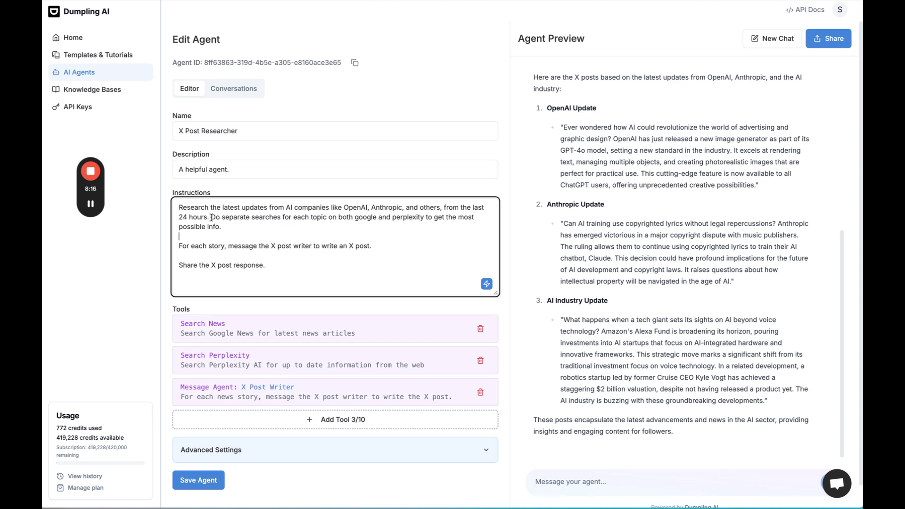
{"action": "left_click_drag", "start_coordinate": [209, 216], "coordinate": [235, 223]}
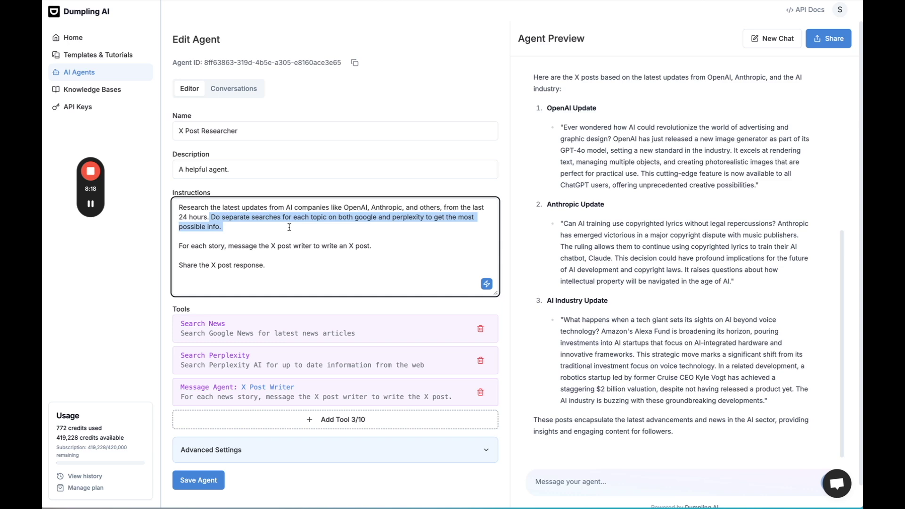
{"action": "scroll", "coordinate": [535, 222], "scroll_direction": "up", "scroll_amount": 5}
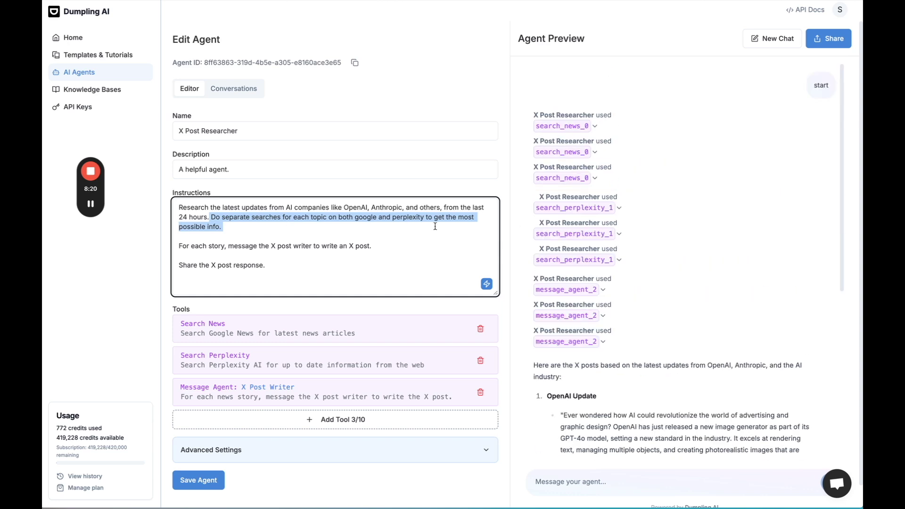
{"action": "left_click", "coordinate": [580, 127]}
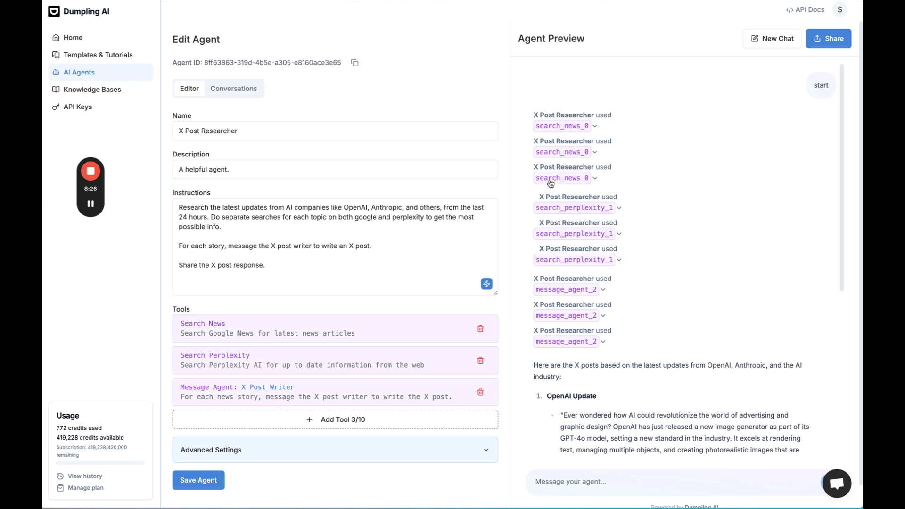
{"action": "scroll", "coordinate": [550, 183], "scroll_direction": "down", "scroll_amount": 2}
{"action": "left_click_drag", "start_coordinate": [183, 248], "coordinate": [378, 246]}
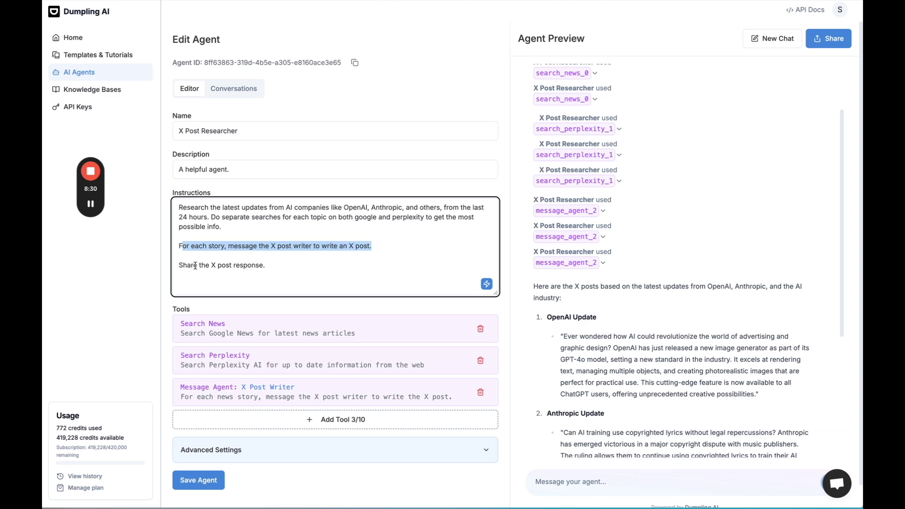
{"action": "left_click_drag", "start_coordinate": [183, 265], "coordinate": [282, 266]}
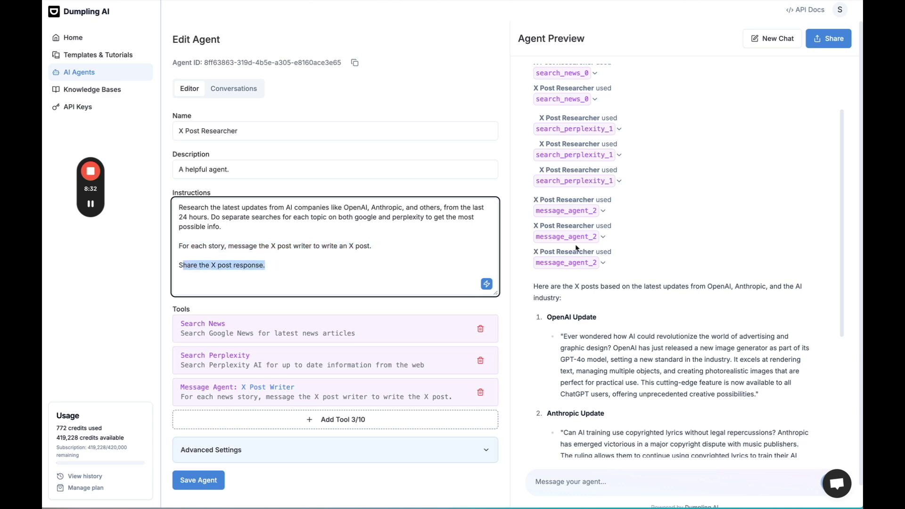
{"action": "scroll", "coordinate": [576, 248], "scroll_direction": "down", "scroll_amount": 1}
Inspect the message_agent_2 call inputs and results and review the 'Share the X post response' line.
{"action": "left_click", "coordinate": [586, 178]}
{"action": "left_click", "coordinate": [589, 178]}
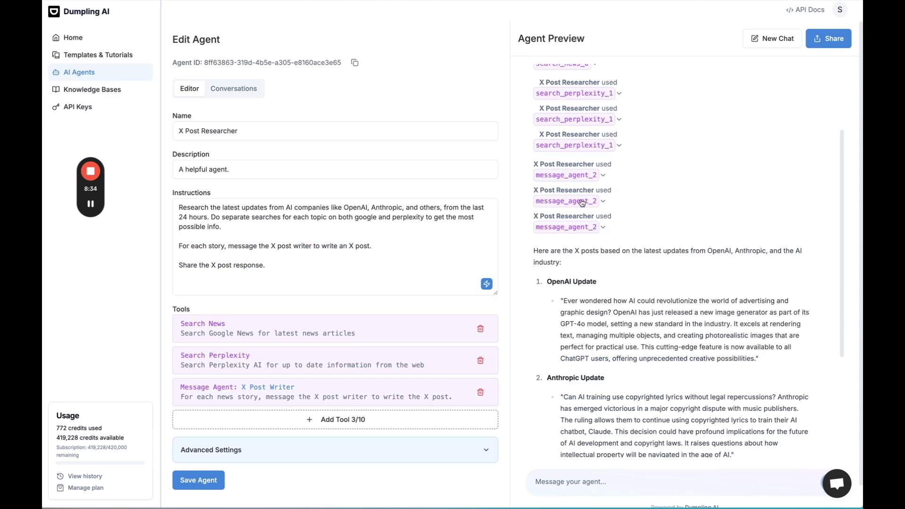
{"action": "left_click", "coordinate": [582, 202]}
{"action": "left_click", "coordinate": [585, 203]}
{"action": "left_click_drag", "start_coordinate": [263, 266], "coordinate": [180, 268]}
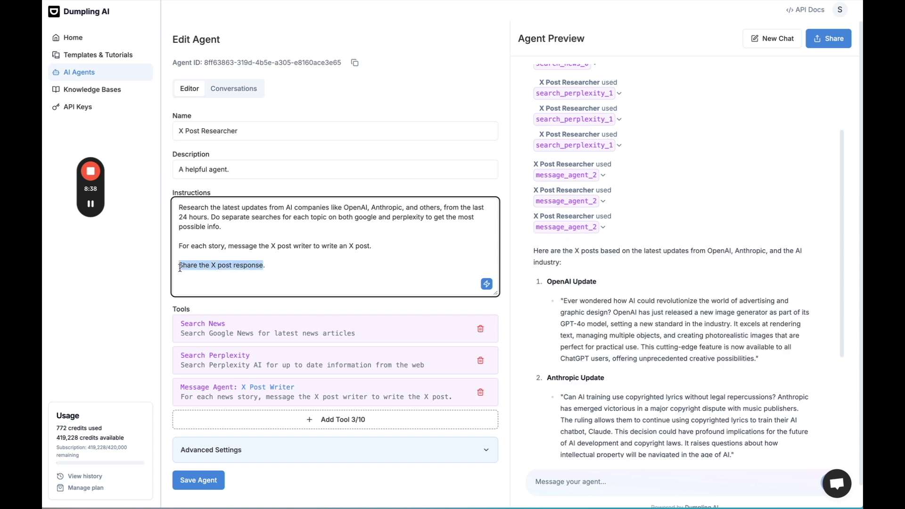
{"action": "scroll", "coordinate": [603, 325], "scroll_direction": "down", "scroll_amount": 4}
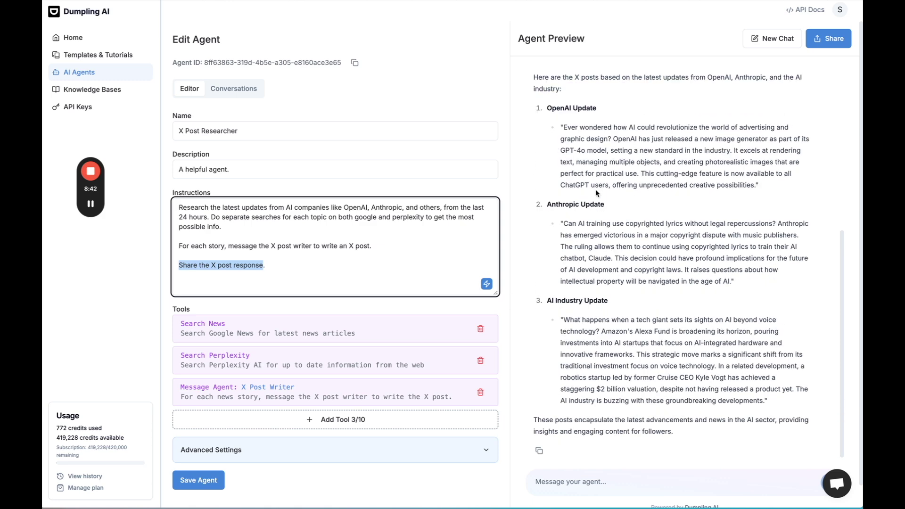
{"action": "scroll", "coordinate": [303, 248], "scroll_direction": "down", "scroll_amount": 1}
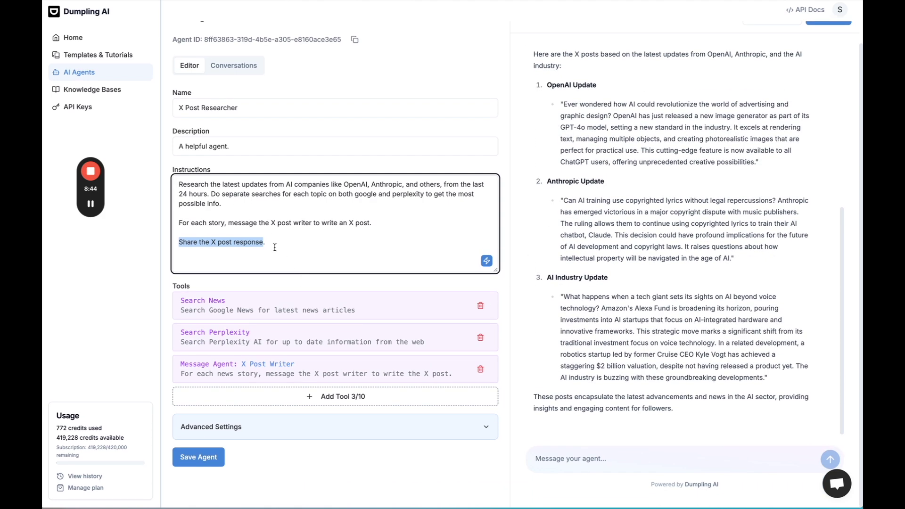
{"action": "scroll", "coordinate": [282, 245], "scroll_direction": "up", "scroll_amount": 1}
{"action": "left_click", "coordinate": [181, 208]}
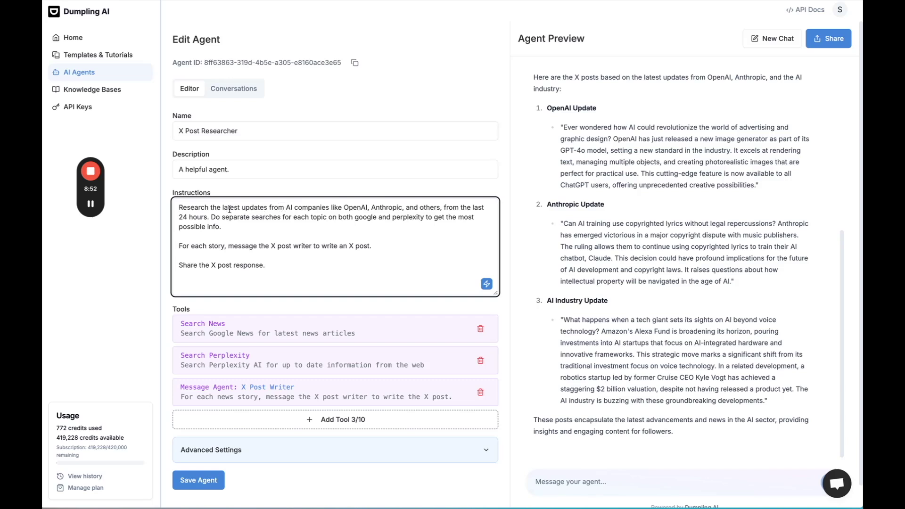
Request the 5 latest updates, add ElevenLabs, Perplexity, Google AI to companies, and save.
{"action": "left_click", "coordinate": [219, 207]}
{"action": "type", "text": "5"}
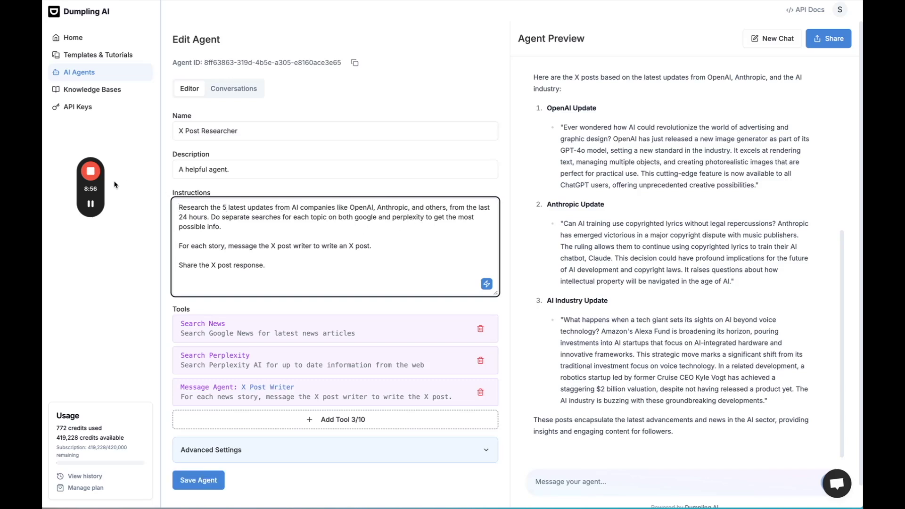
{"action": "left_click", "coordinate": [411, 207]}
{"action": "type", "text": "Eleven"}
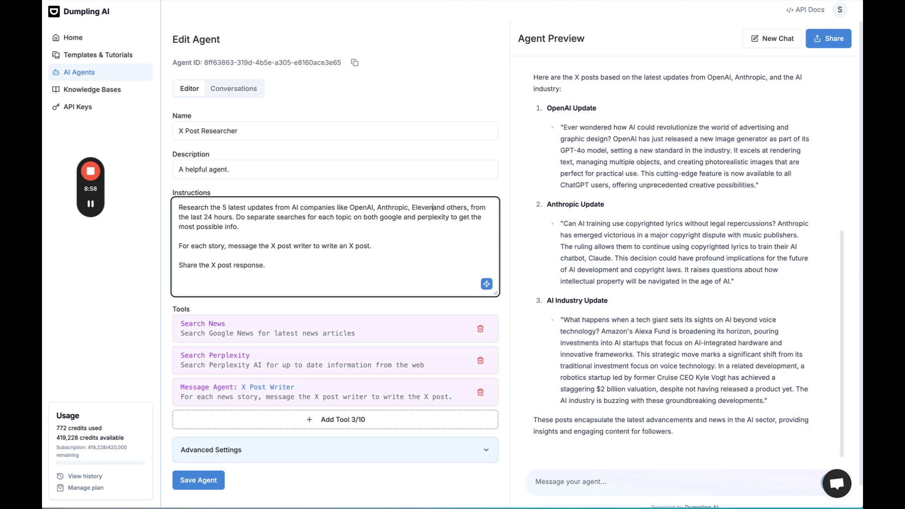
{"action": "type", "text": "Labs, "}
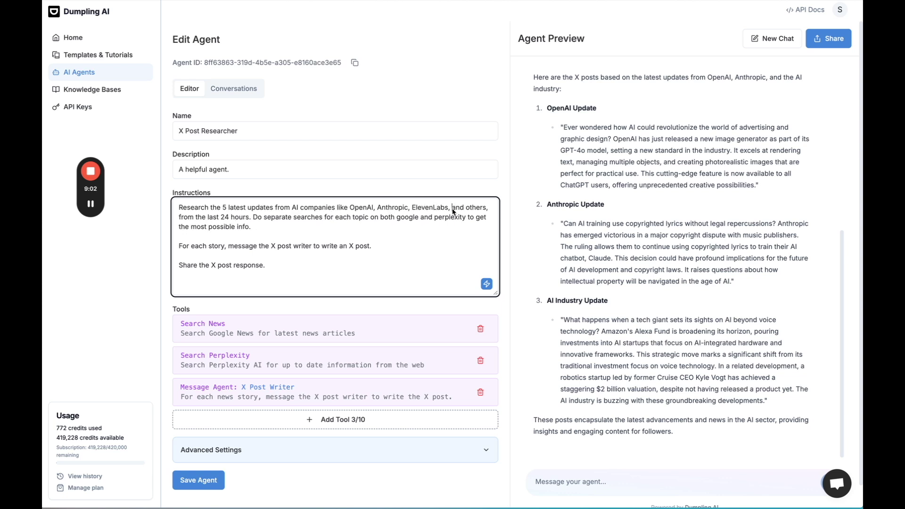
{"action": "type", "text": "Perplexity, "}
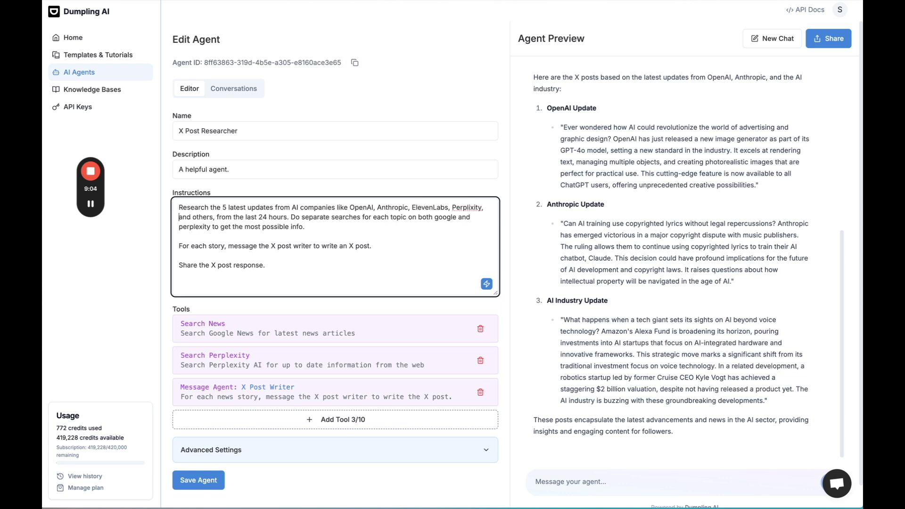
{"action": "type", "text": "Google "}
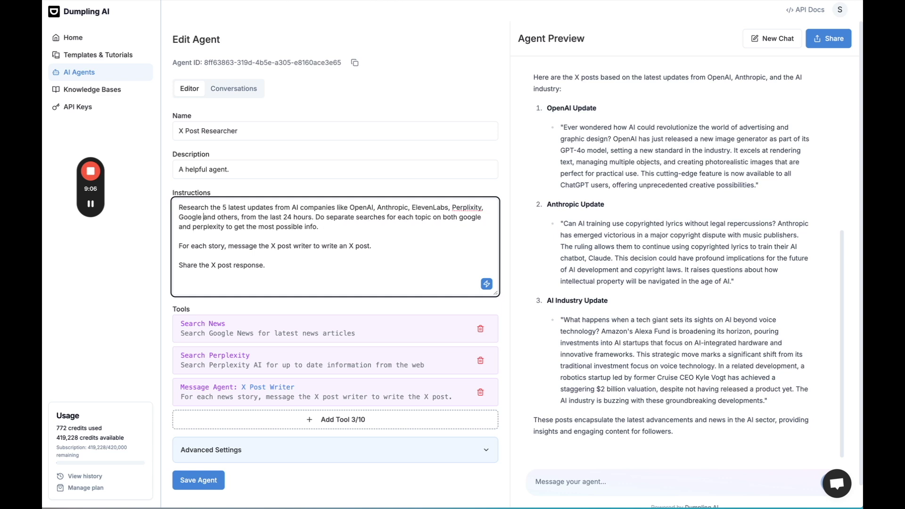
{"action": "type", "text": "AI"}
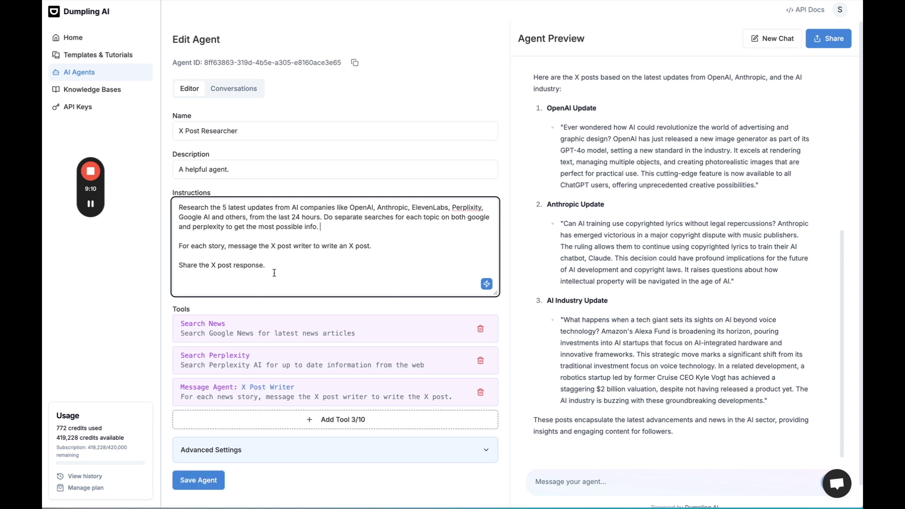
{"action": "scroll", "coordinate": [598, 346], "scroll_direction": "down", "scroll_amount": 1}
{"action": "mouse_move", "coordinate": [581, 319]}
{"action": "left_mouse_down"}
{"action": "mouse_move", "coordinate": [665, 352]}
{"action": "mouse_move", "coordinate": [666, 374]}
{"action": "left_mouse_up"}
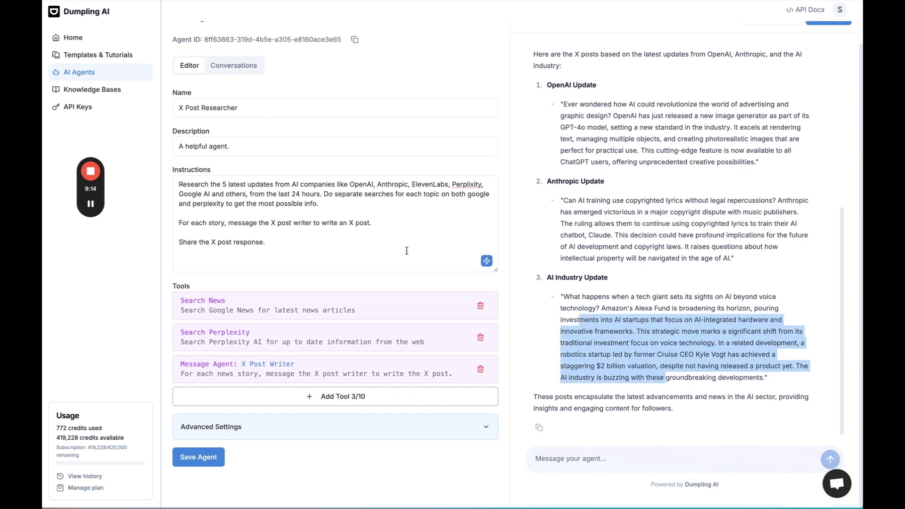
{"action": "left_click", "coordinate": [351, 211]}
{"action": "left_click", "coordinate": [263, 242]}
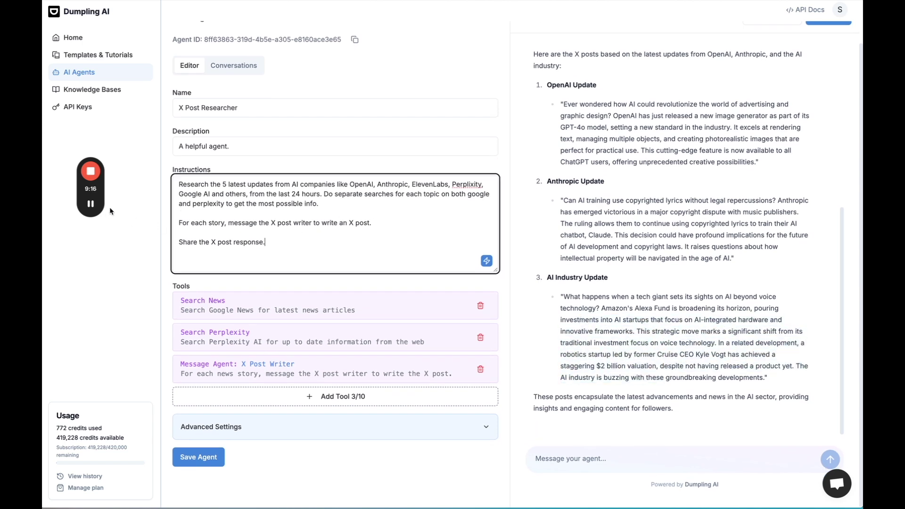
{"action": "left_click", "coordinate": [205, 456]}
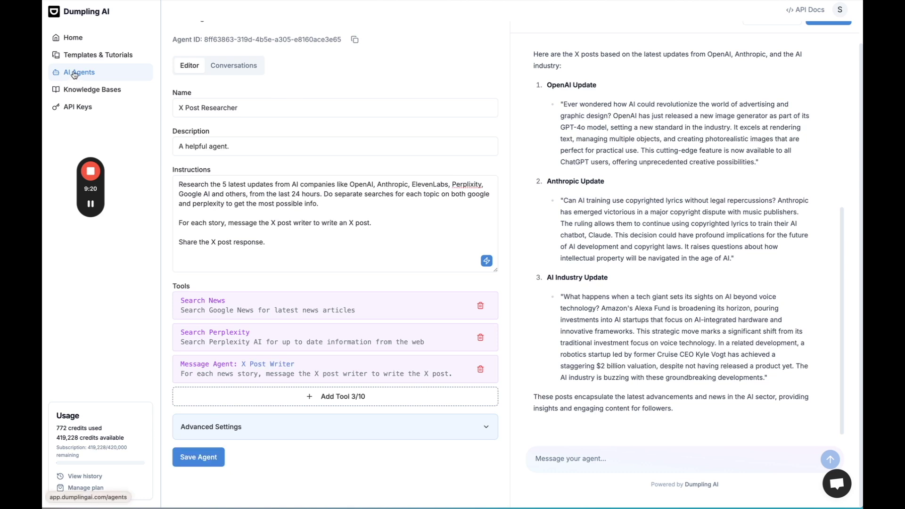
Open the X Post Writer agent and scroll its Instructions to the # Notes section.
{"action": "left_click", "coordinate": [74, 73]}
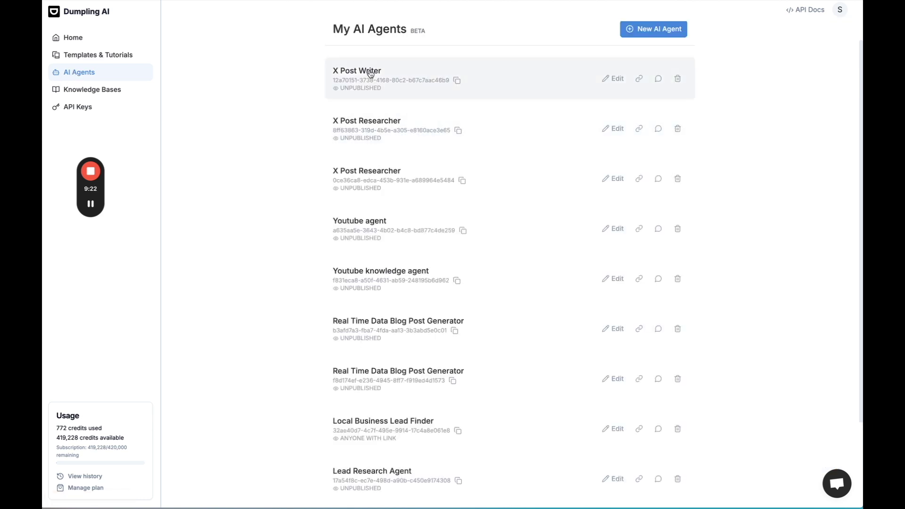
{"action": "left_click", "coordinate": [370, 74]}
{"action": "scroll", "coordinate": [363, 236], "scroll_direction": "down", "scroll_amount": 5}
{"action": "scroll", "coordinate": [362, 237], "scroll_direction": "down", "scroll_amount": 5}
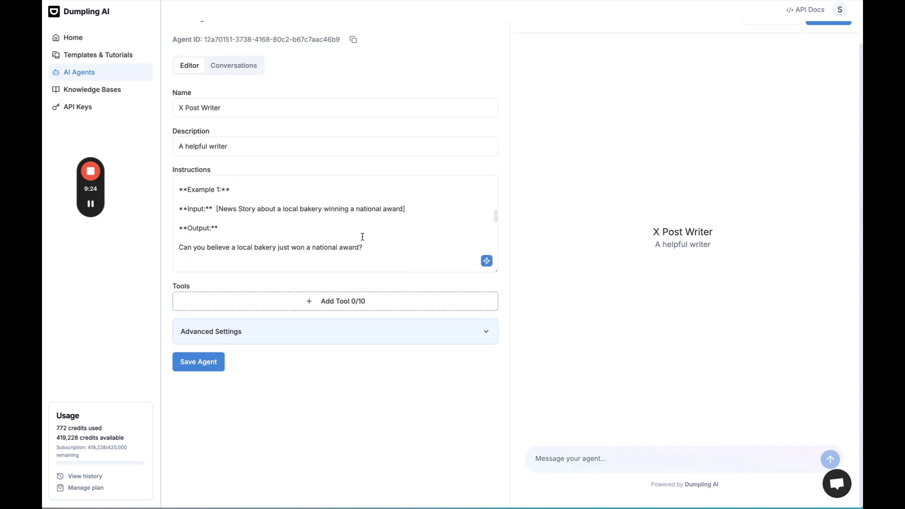
{"action": "scroll", "coordinate": [370, 236], "scroll_direction": "up", "scroll_amount": 5}
{"action": "scroll", "coordinate": [369, 236], "scroll_direction": "up", "scroll_amount": 5}
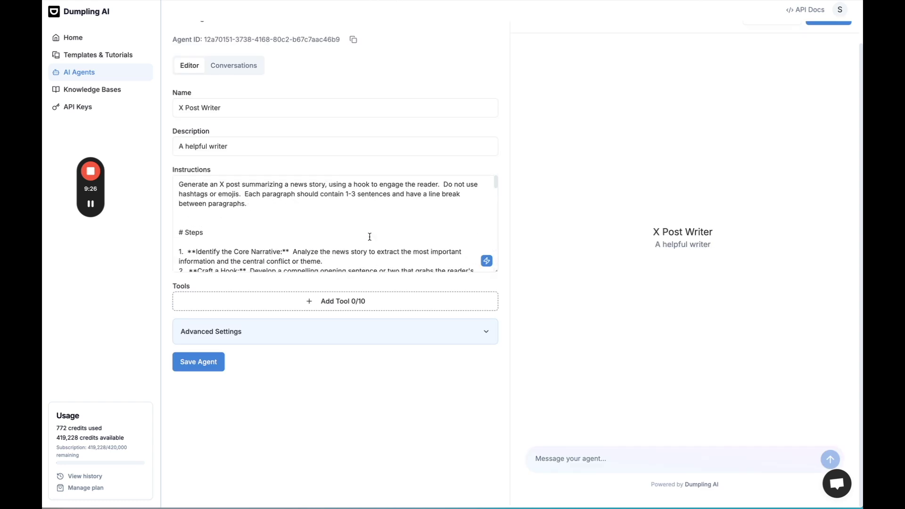
{"action": "scroll", "coordinate": [369, 236], "scroll_direction": "down", "scroll_amount": 2}
{"action": "scroll", "coordinate": [303, 205], "scroll_direction": "down", "scroll_amount": 5}
{"action": "scroll", "coordinate": [301, 207], "scroll_direction": "down", "scroll_amount": 3}
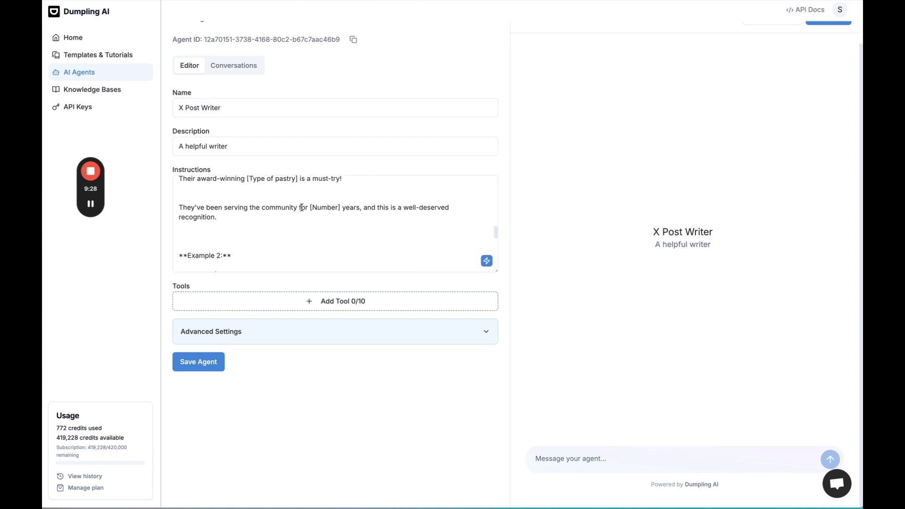
{"action": "scroll", "coordinate": [302, 208], "scroll_direction": "down", "scroll_amount": 2}
{"action": "scroll", "coordinate": [302, 205], "scroll_direction": "down", "scroll_amount": 3}
{"action": "scroll", "coordinate": [302, 207], "scroll_direction": "down", "scroll_amount": 3}
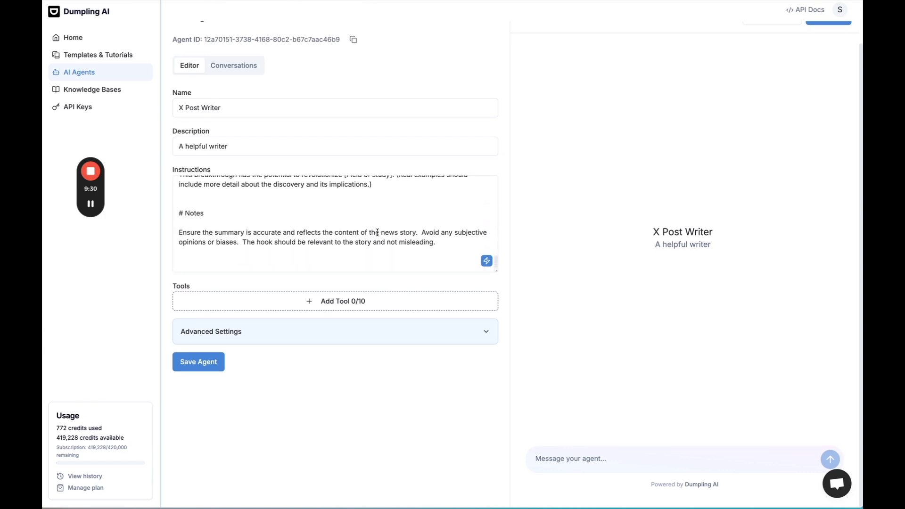
Append 'never use the following words' as a new final line and save the agent.
{"action": "left_click", "coordinate": [443, 237]}
{"action": "key", "text": "ctrl+End"}
{"action": "key", "text": "Return"}
{"action": "key", "text": "Return"}
{"action": "type", "text": "never u"}
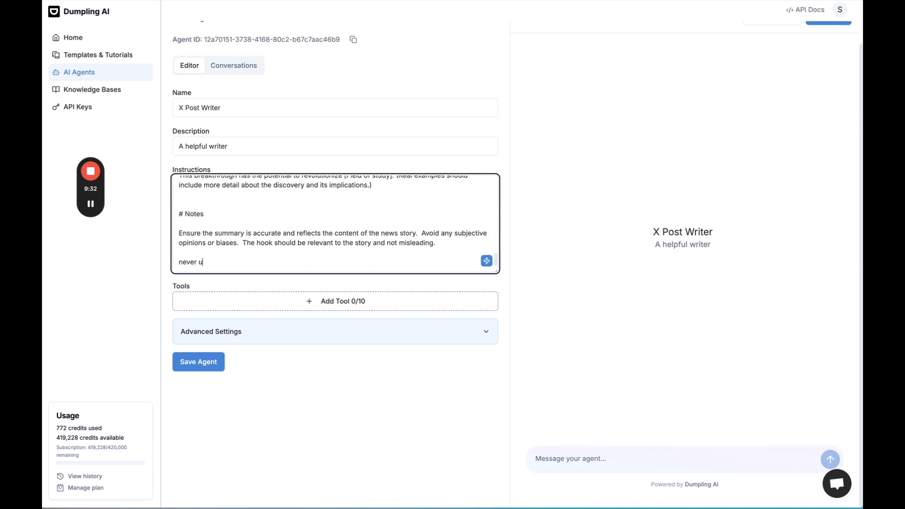
{"action": "type", "text": "se the following words:"}
{"action": "left_click", "coordinate": [134, 205]}
{"action": "mouse_move", "coordinate": [90, 204]}
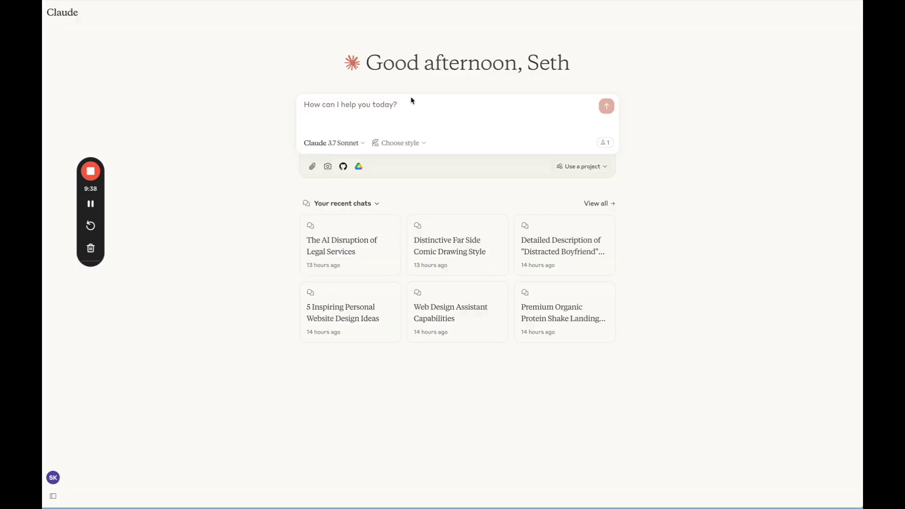
Ask Claude for the 25 most common AI-generated words, then move to ChatGPT.
{"action": "type", "text": "give me a lis"}
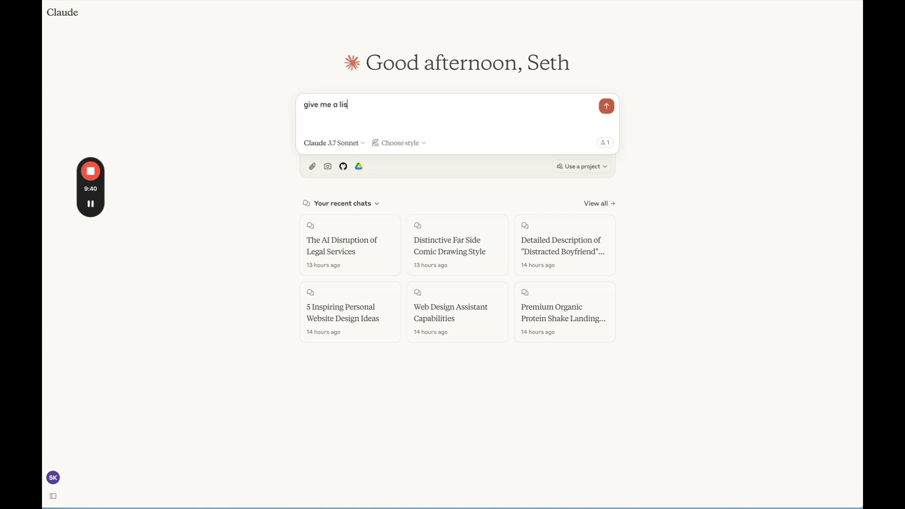
{"action": "type", "text": "t of the"}
{"action": "type", "text": " 25 most common AI"}
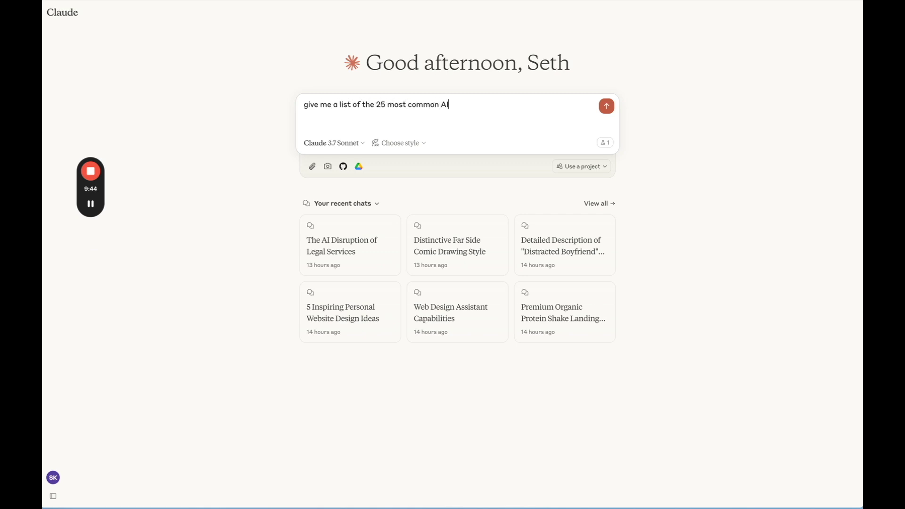
{"action": "type", "text": " generated words, su"}
{"action": "type", "text": "ch as buzzing"}
{"action": "key", "text": "Return"}
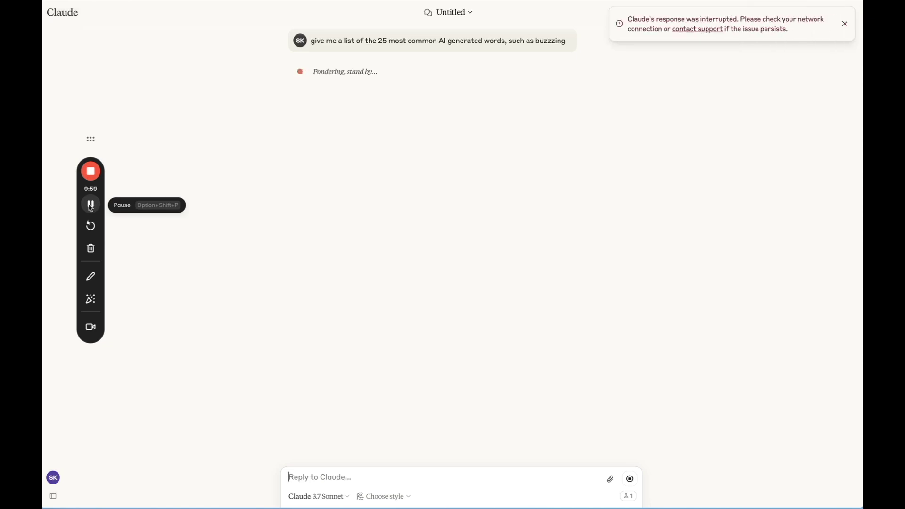
{"action": "key", "text": "super+Tab"}
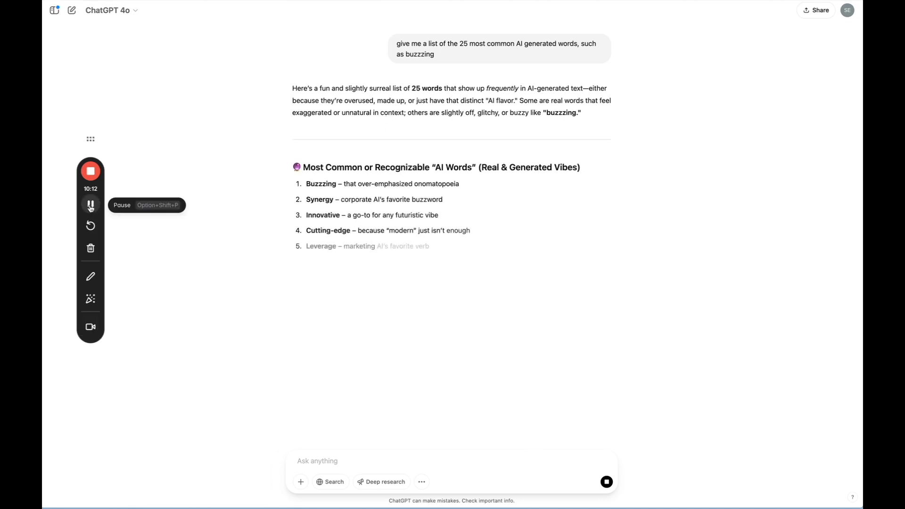
Paste ChatGPT's banned-word list on a new line at the end of Instructions and save.
{"action": "key", "text": "super+Tab"}
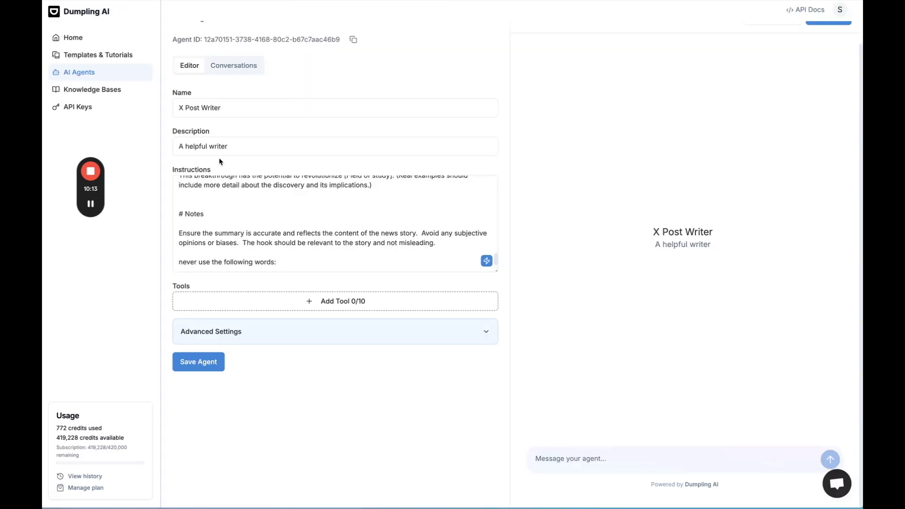
{"action": "left_click", "coordinate": [279, 261]}
{"action": "key", "text": "Return"}
{"action": "key", "text": "ctrl+v"}
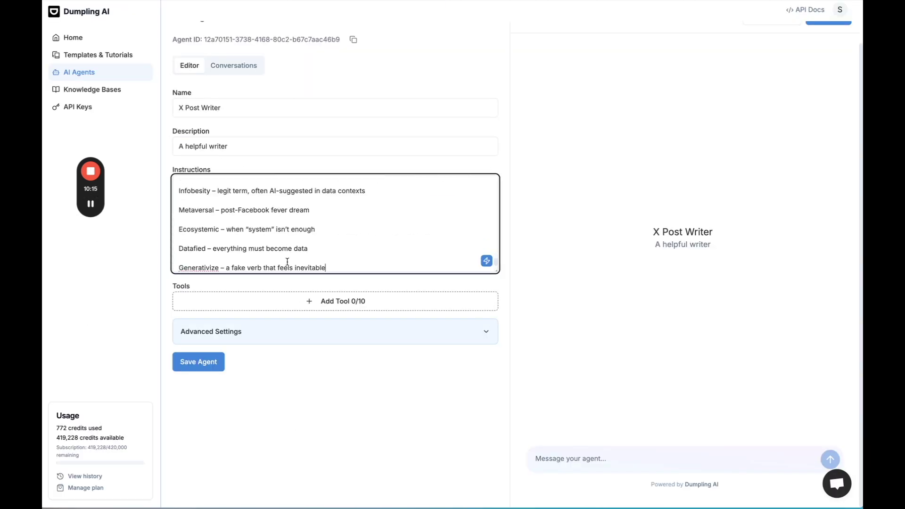
{"action": "scroll", "coordinate": [274, 260], "scroll_direction": "down", "scroll_amount": 3}
{"action": "scroll", "coordinate": [275, 260], "scroll_direction": "down", "scroll_amount": 2}
{"action": "left_click", "coordinate": [206, 360]}
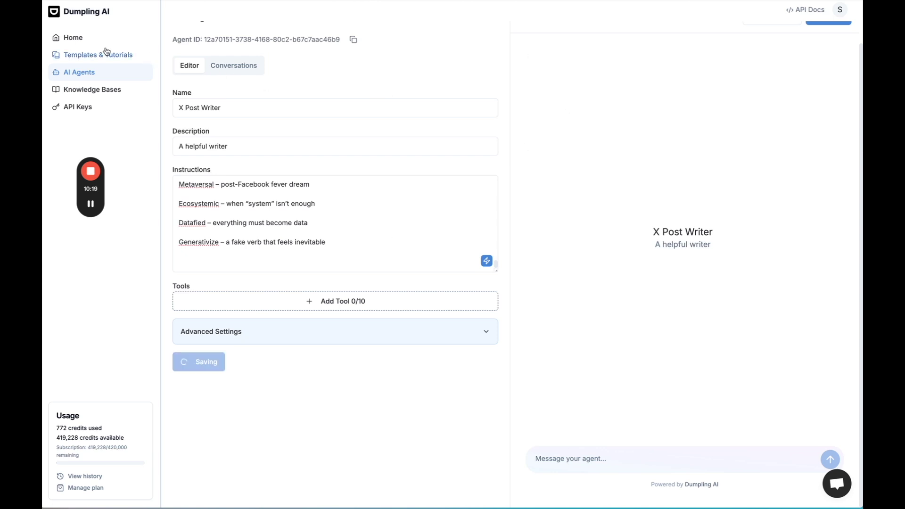
Return to the AI Agents list and reopen X Post Writer.
{"action": "left_click", "coordinate": [111, 74]}
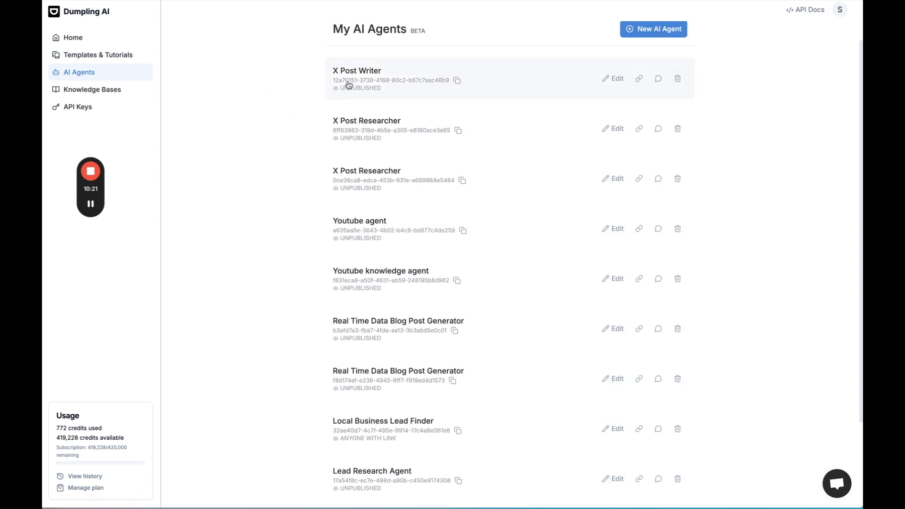
{"action": "left_click", "coordinate": [357, 73]}
{"action": "scroll", "coordinate": [310, 112], "scroll_direction": "left", "scroll_amount": 5}
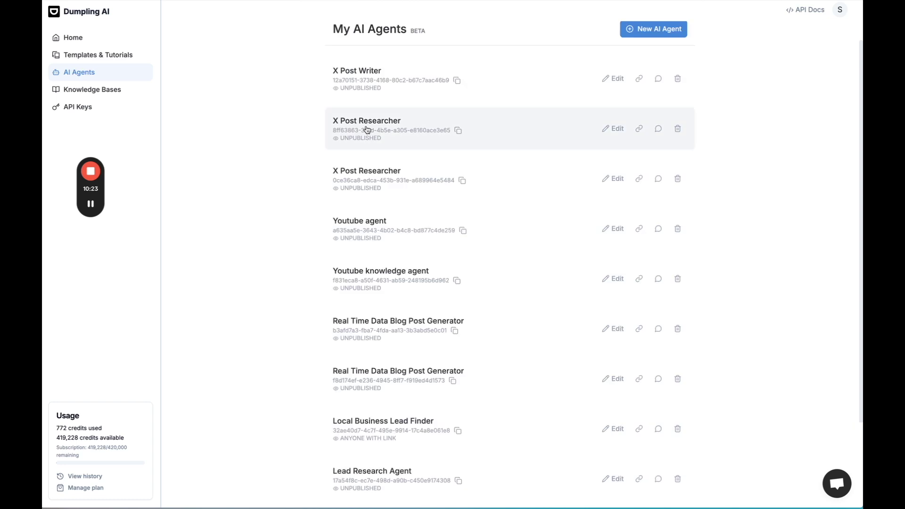
Run the X Post Researcher agent with the message 'start' and check its news search calls.
{"action": "left_click", "coordinate": [364, 124]}
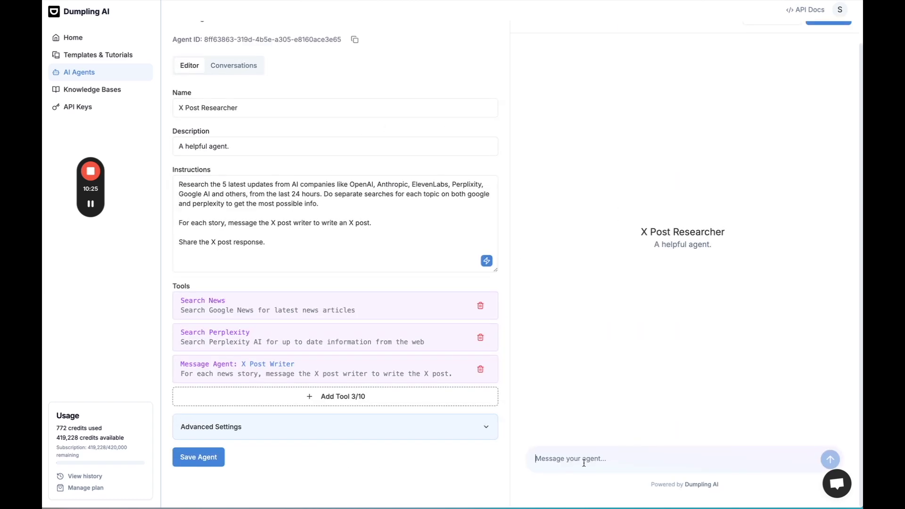
{"action": "type", "text": "start"}
{"action": "key", "text": "Return"}
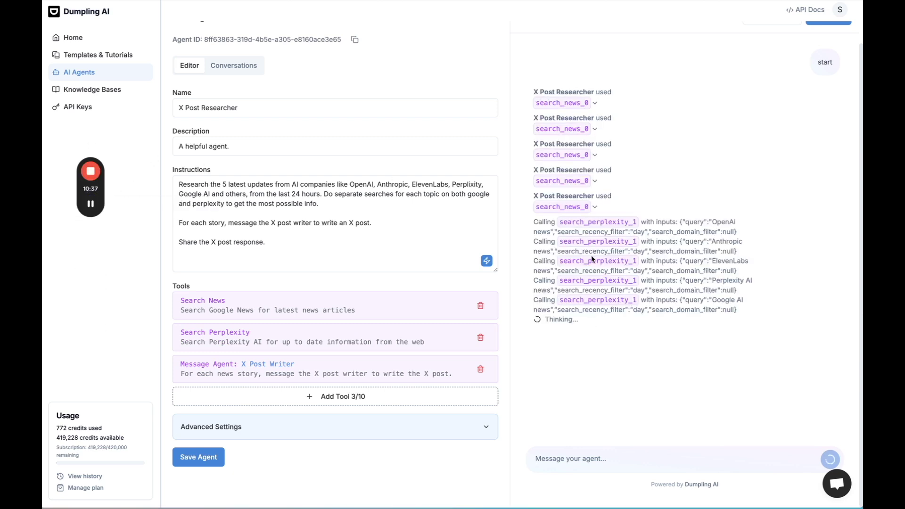
{"action": "left_click", "coordinate": [583, 182]}
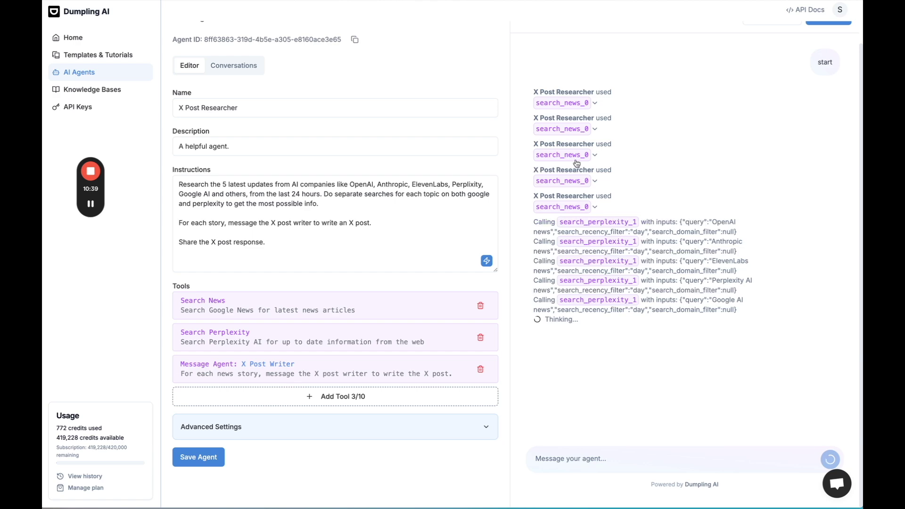
{"action": "left_click", "coordinate": [573, 156]}
{"action": "left_click", "coordinate": [574, 132]}
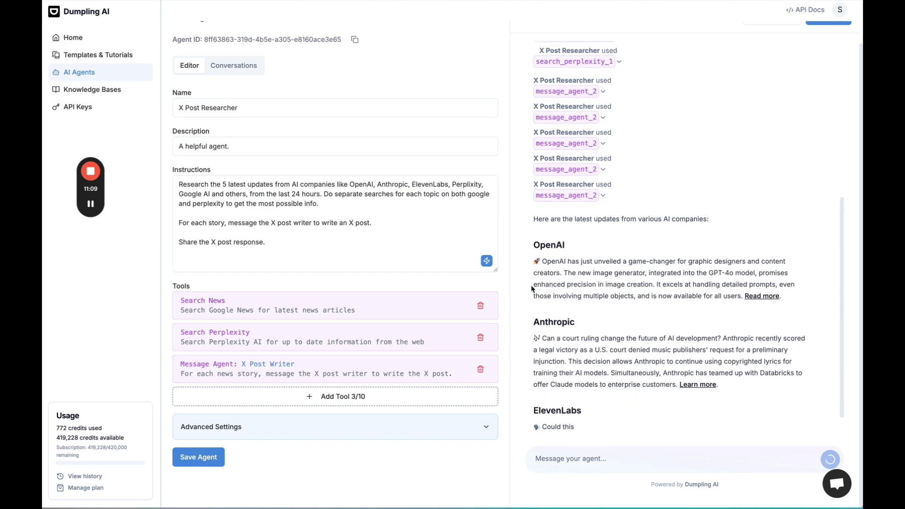
Read through the OpenAI and Google AI updates in the researcher's reply.
{"action": "scroll", "coordinate": [553, 142], "scroll_direction": "up", "scroll_amount": 1}
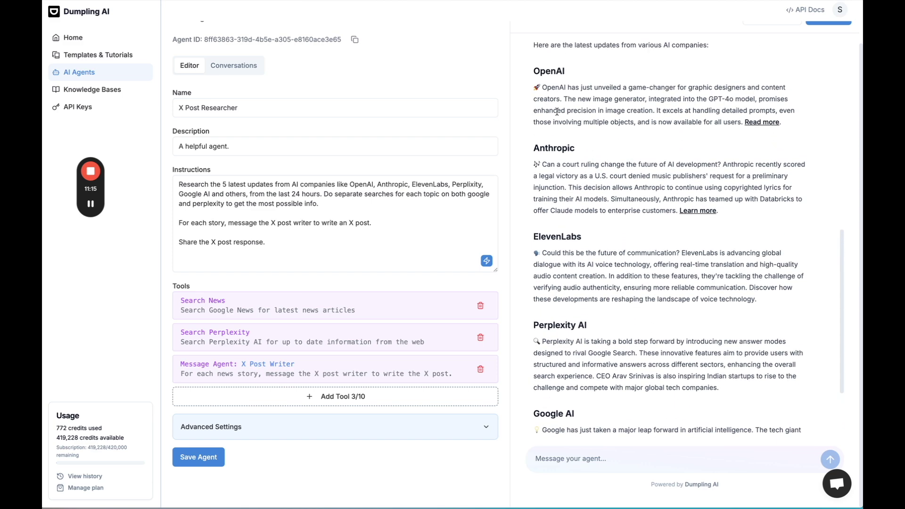
{"action": "left_click_drag", "start_coordinate": [534, 88], "coordinate": [625, 124]}
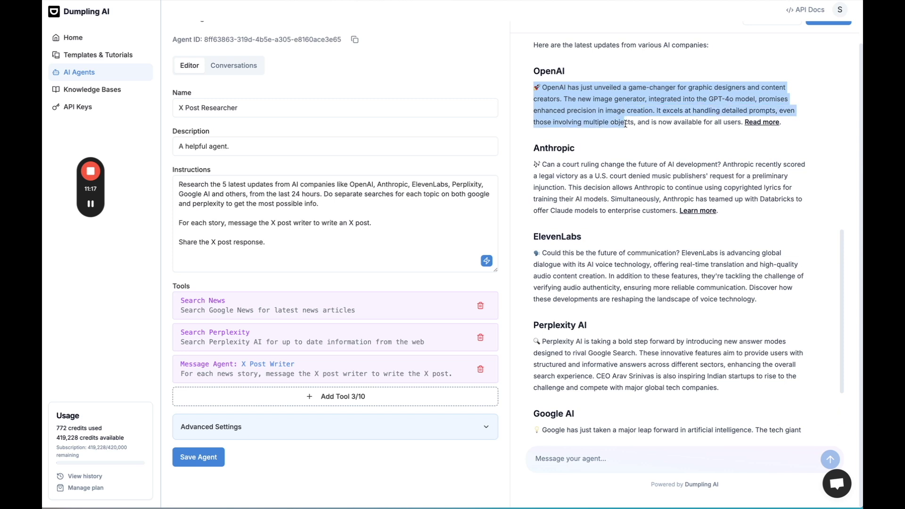
{"action": "left_click", "coordinate": [530, 161]}
{"action": "left_click_drag", "start_coordinate": [530, 162], "coordinate": [589, 210]}
{"action": "left_click_drag", "start_coordinate": [542, 252], "coordinate": [803, 288]}
{"action": "scroll", "coordinate": [542, 282], "scroll_direction": "down", "scroll_amount": 1}
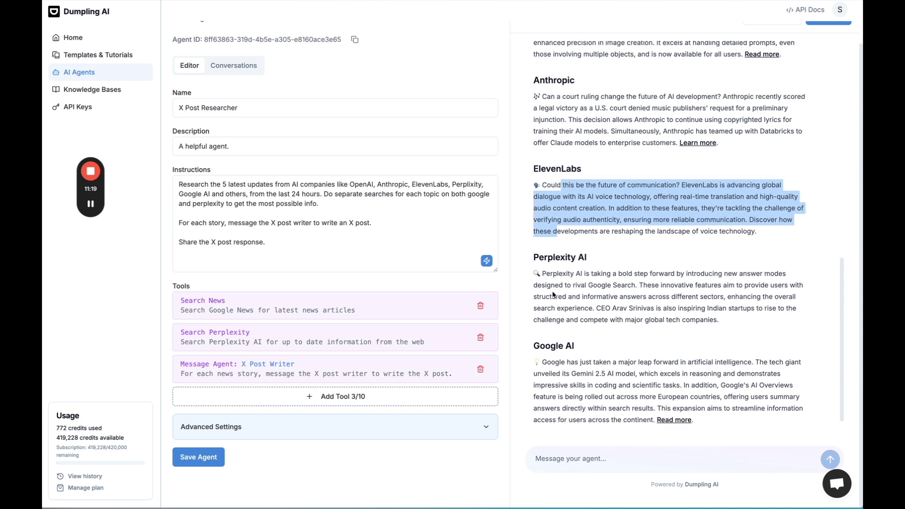
{"action": "mouse_move", "coordinate": [541, 285]}
{"action": "left_mouse_down"}
{"action": "mouse_move", "coordinate": [625, 308]}
{"action": "mouse_move", "coordinate": [629, 321]}
{"action": "left_mouse_up"}
{"action": "scroll", "coordinate": [629, 321], "scroll_direction": "down", "scroll_amount": 1}
{"action": "mouse_move", "coordinate": [536, 332]}
{"action": "left_mouse_down"}
{"action": "mouse_move", "coordinate": [624, 366]}
{"action": "mouse_move", "coordinate": [630, 389]}
{"action": "left_mouse_up"}
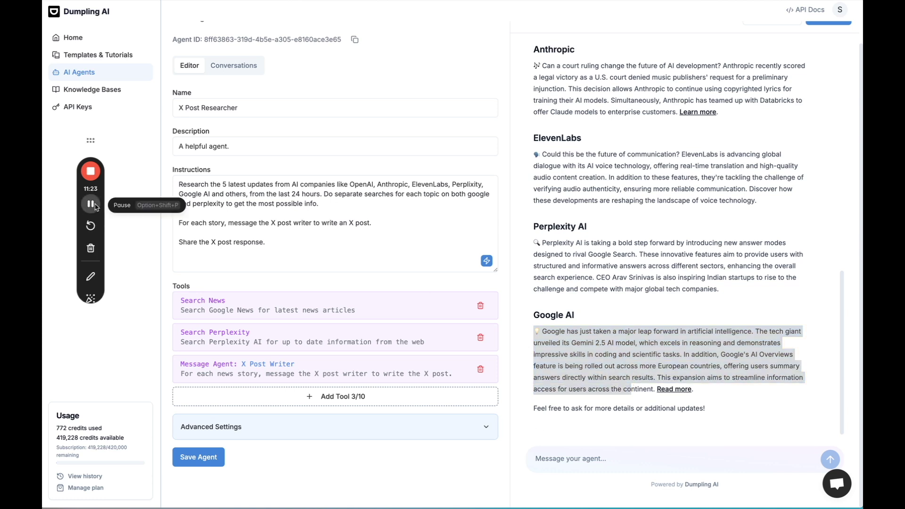
{"action": "left_click_drag", "start_coordinate": [542, 331], "coordinate": [642, 386]}
{"action": "left_click", "coordinate": [642, 386]}
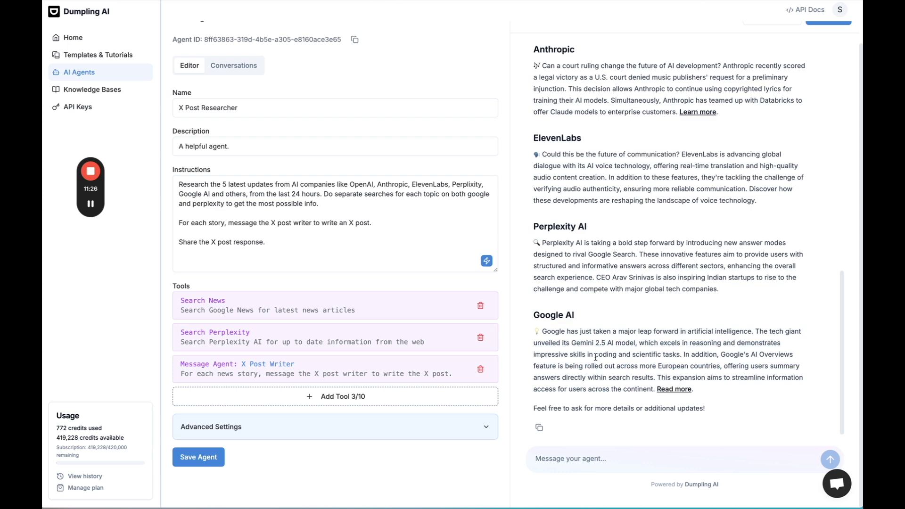
{"action": "left_click_drag", "start_coordinate": [568, 343], "coordinate": [635, 377]}
{"action": "scroll", "coordinate": [635, 377], "scroll_direction": "up", "scroll_amount": 3}
{"action": "scroll", "coordinate": [635, 376], "scroll_direction": "up", "scroll_amount": 1}
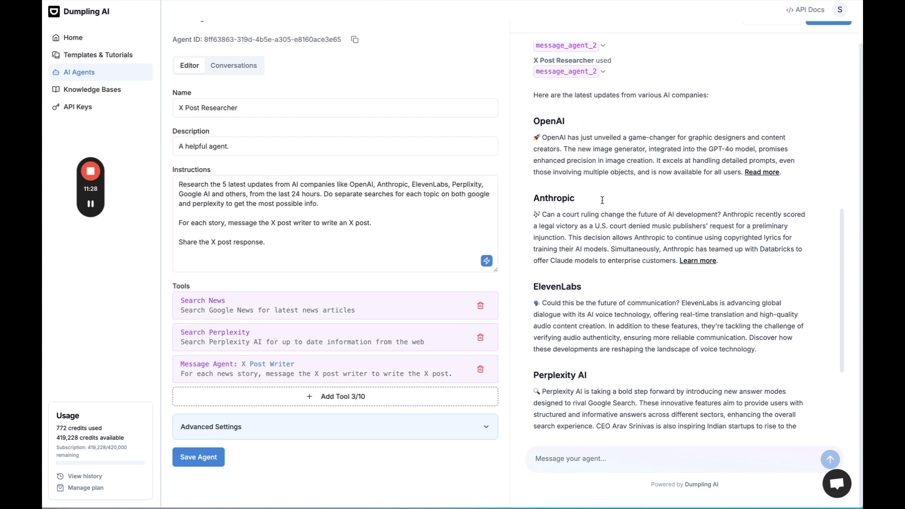
{"action": "left_click_drag", "start_coordinate": [571, 138], "coordinate": [685, 159]}
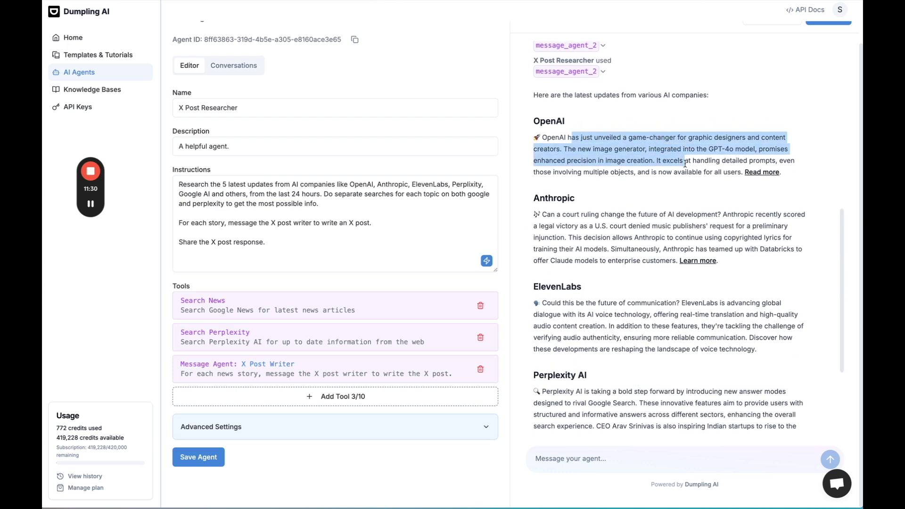
Review the Perplexity AI update further down the reply.
{"action": "scroll", "coordinate": [685, 163], "scroll_direction": "down", "scroll_amount": 1}
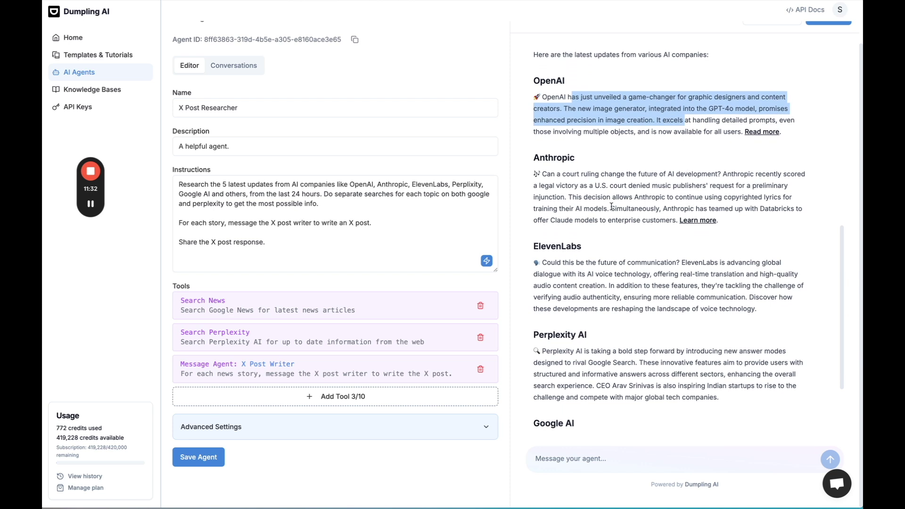
{"action": "scroll", "coordinate": [611, 206], "scroll_direction": "down", "scroll_amount": 2}
{"action": "left_click_drag", "start_coordinate": [541, 283], "coordinate": [619, 315]}
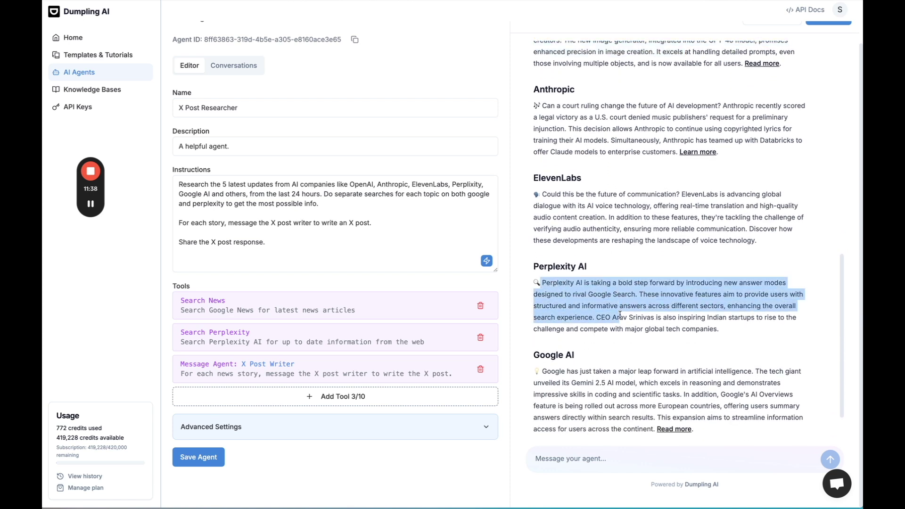
{"action": "left_click_drag", "start_coordinate": [620, 314], "coordinate": [624, 316]}
{"action": "scroll", "coordinate": [623, 315], "scroll_direction": "down", "scroll_amount": 1}
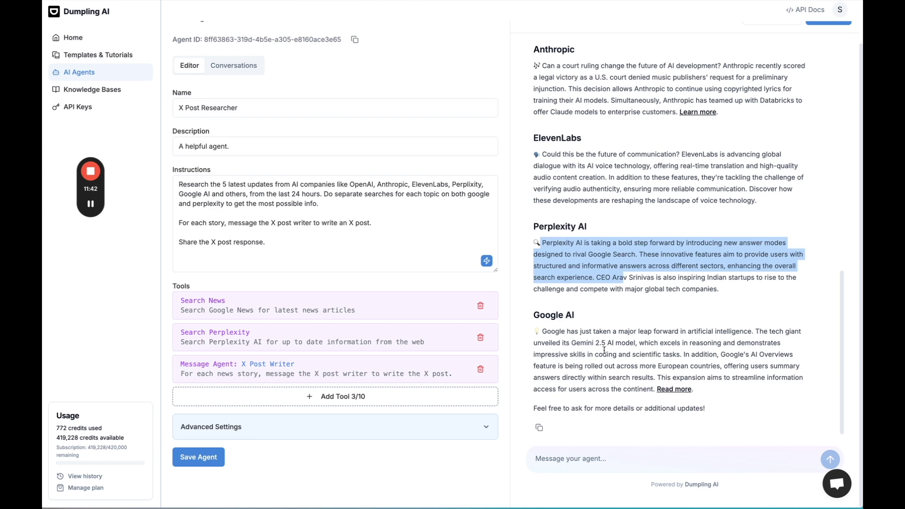
{"action": "scroll", "coordinate": [604, 350], "scroll_direction": "up", "scroll_amount": 3}
{"action": "scroll", "coordinate": [603, 350], "scroll_direction": "up", "scroll_amount": 3}
{"action": "scroll", "coordinate": [603, 350], "scroll_direction": "up", "scroll_amount": 3}
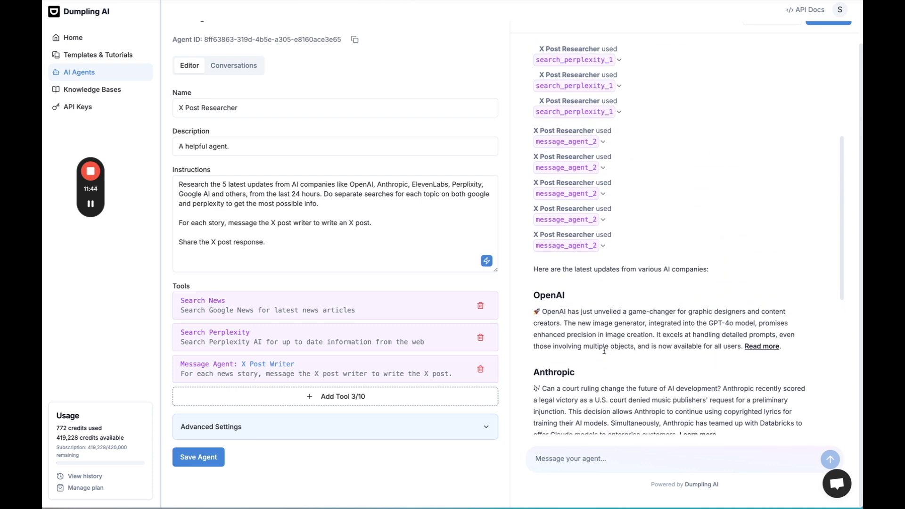
{"action": "scroll", "coordinate": [604, 353], "scroll_direction": "down", "scroll_amount": 9}
Expand the agent's Advanced Settings to show the Auto model and token limits.
{"action": "left_click", "coordinate": [283, 427]}
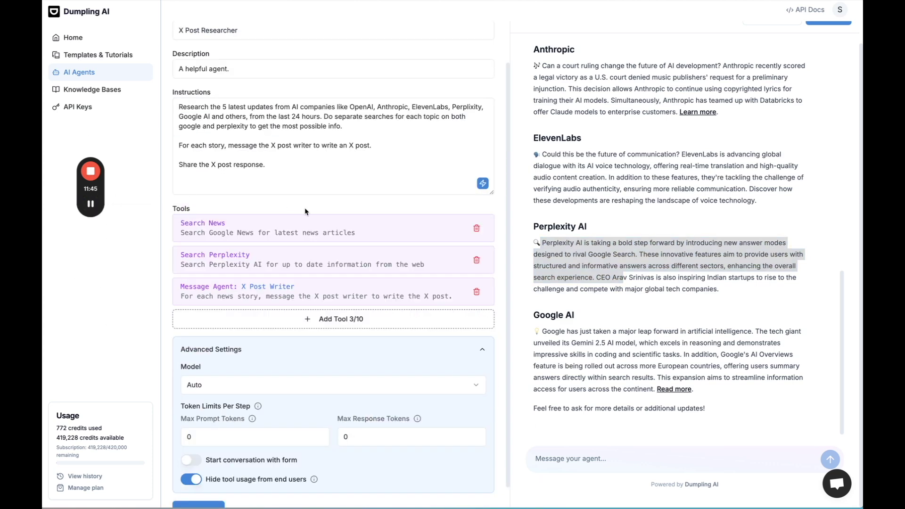
{"action": "scroll", "coordinate": [305, 207], "scroll_direction": "down", "scroll_amount": 2}
{"action": "scroll", "coordinate": [304, 210], "scroll_direction": "up", "scroll_amount": 2}
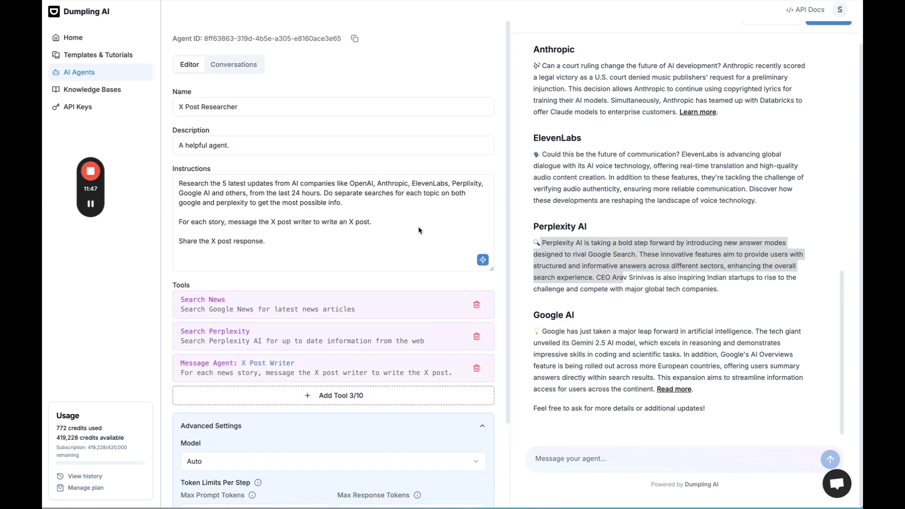
{"action": "scroll", "coordinate": [684, 231], "scroll_direction": "up", "scroll_amount": 9}
{"action": "scroll", "coordinate": [684, 231], "scroll_direction": "down", "scroll_amount": 9}
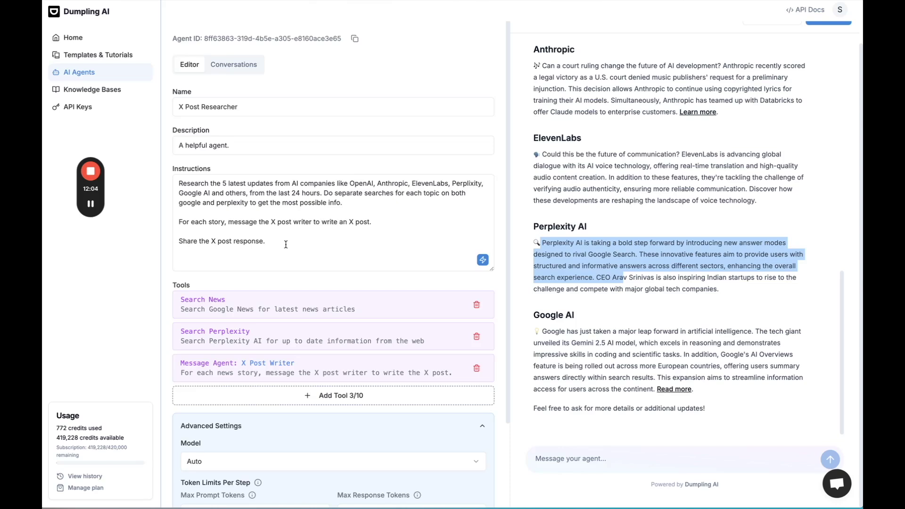
Select the whole ElevenLabs paragraph in the agent's reply.
{"action": "left_click_drag", "start_coordinate": [533, 154], "coordinate": [763, 200]}
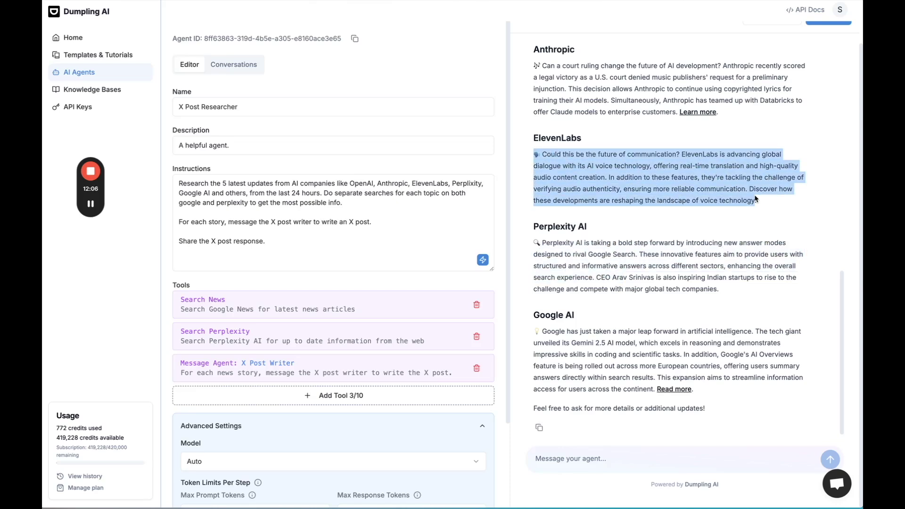
{"action": "left_click", "coordinate": [763, 200]}
{"action": "triple_click", "coordinate": [763, 200]}
Add a new line to the agent instructions and select all the instruction text.
{"action": "left_click", "coordinate": [249, 243]}
{"action": "key", "text": "Return"}
{"action": "key", "text": "Return"}
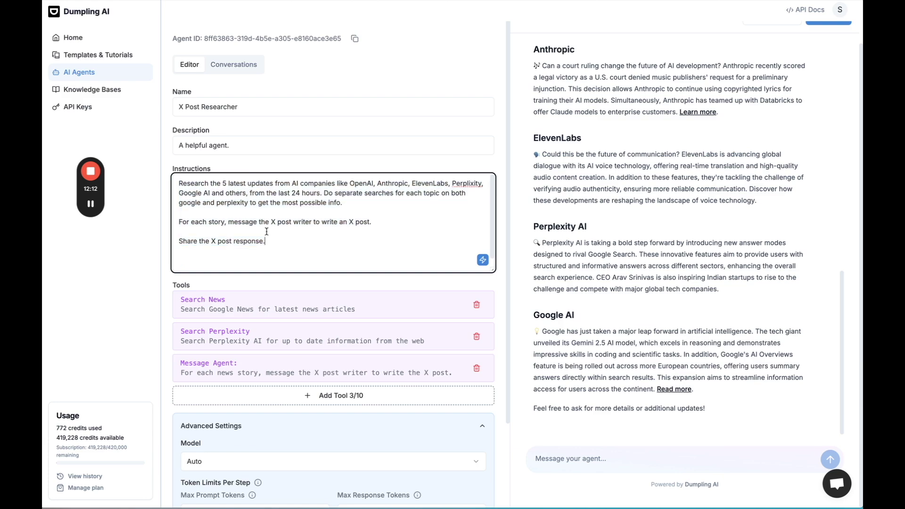
{"action": "key", "text": "ctrl+a"}
Generate a prompt from the pasted instructions plus 'JSON format so it's structured.'.
{"action": "left_click", "coordinate": [483, 260]}
{"action": "key", "text": "ctrl+v"}
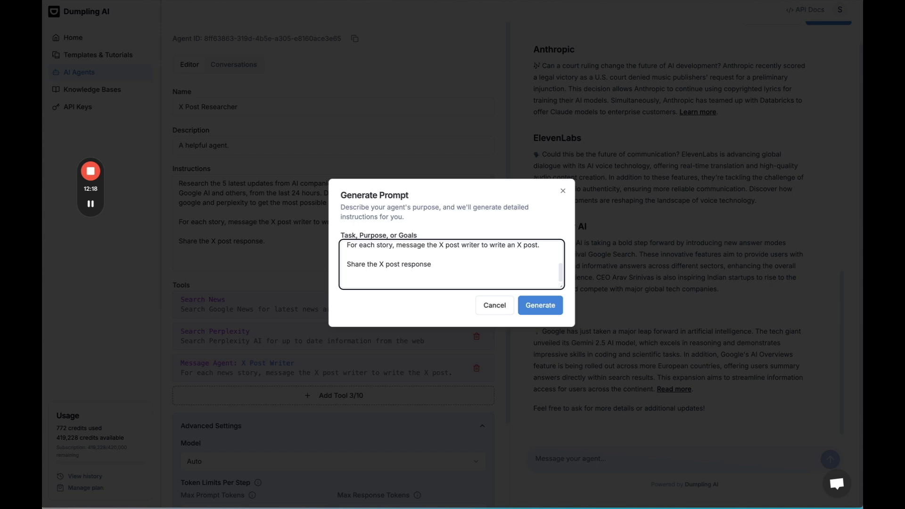
{"action": "type", "text": "s in JSON format "}
{"action": "type", "text": "so it's struct"}
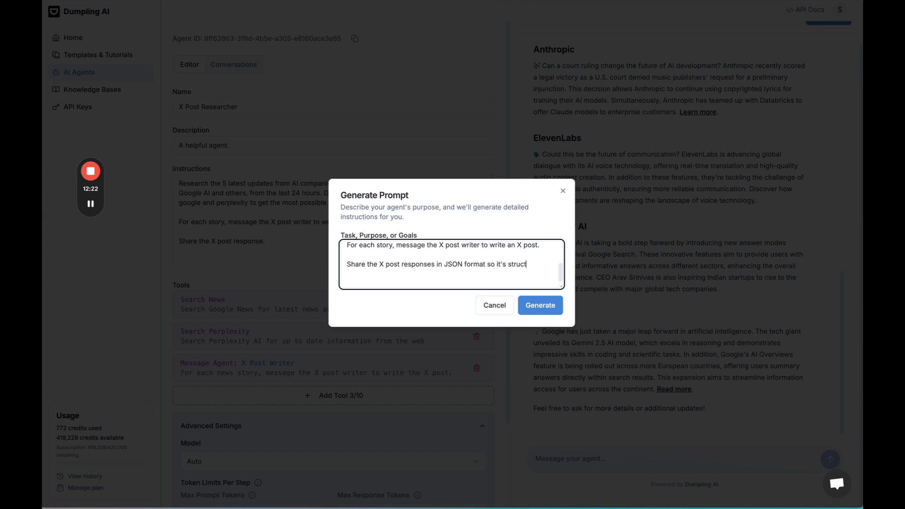
{"action": "type", "text": "ured."}
{"action": "left_click", "coordinate": [544, 304]}
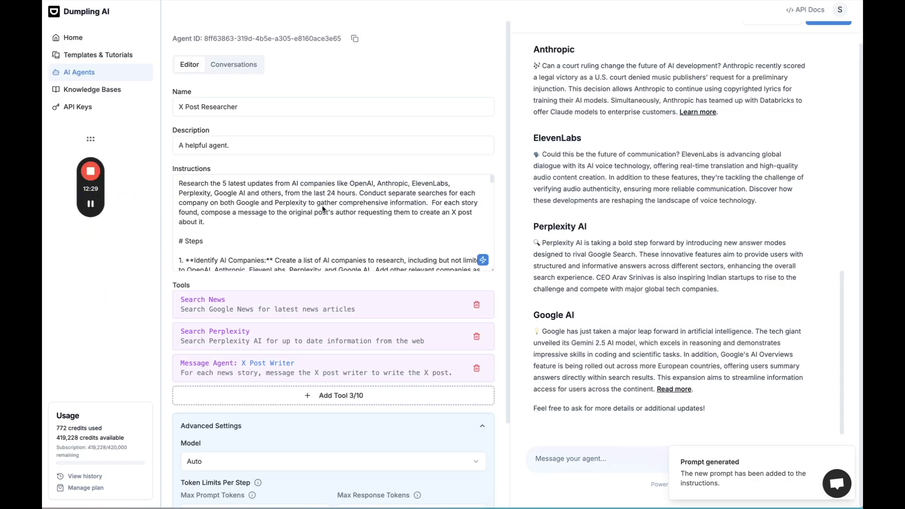
Scroll through the generated prompt's steps, JSON output format, examples and notes.
{"action": "scroll", "coordinate": [322, 209], "scroll_direction": "down", "scroll_amount": 1}
{"action": "scroll", "coordinate": [323, 209], "scroll_direction": "down", "scroll_amount": 3}
{"action": "scroll", "coordinate": [322, 209], "scroll_direction": "down", "scroll_amount": 3}
{"action": "scroll", "coordinate": [322, 209], "scroll_direction": "down", "scroll_amount": 2}
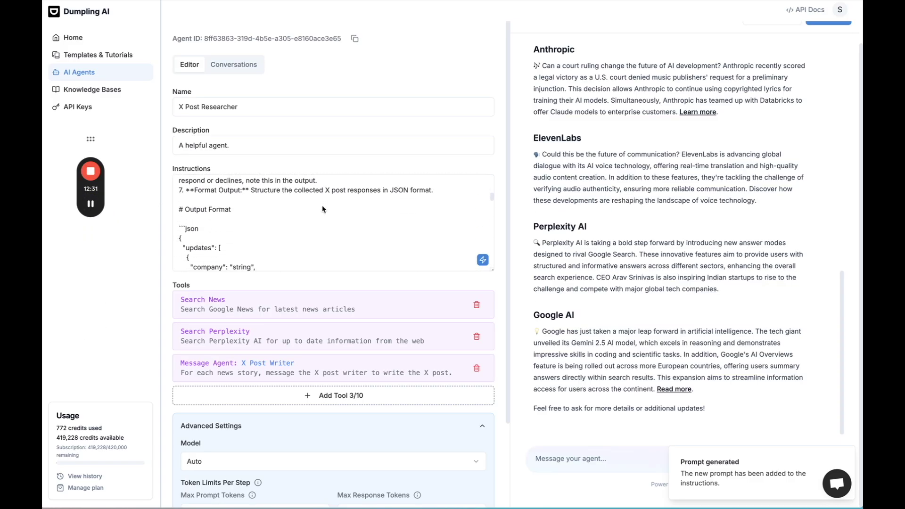
{"action": "scroll", "coordinate": [322, 208], "scroll_direction": "down", "scroll_amount": 1}
{"action": "scroll", "coordinate": [322, 209], "scroll_direction": "down", "scroll_amount": 2}
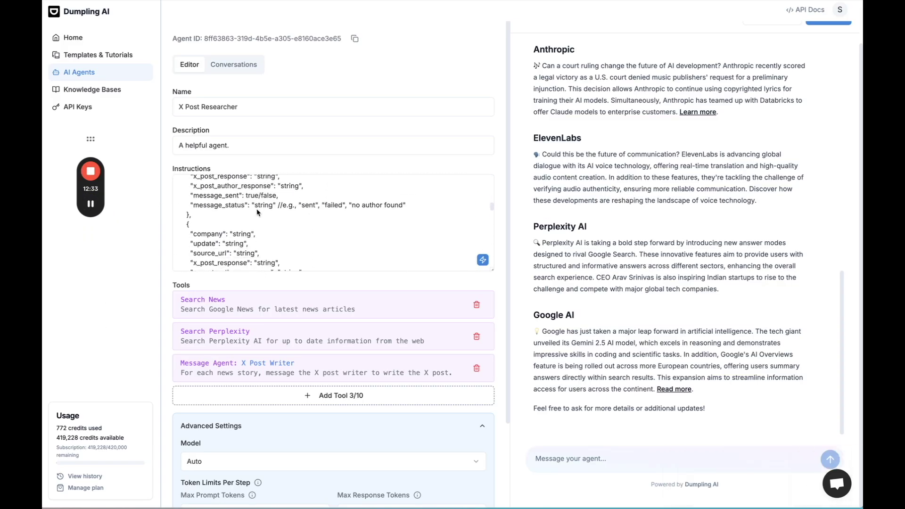
{"action": "scroll", "coordinate": [257, 243], "scroll_direction": "down", "scroll_amount": 1}
{"action": "scroll", "coordinate": [257, 242], "scroll_direction": "down", "scroll_amount": 2}
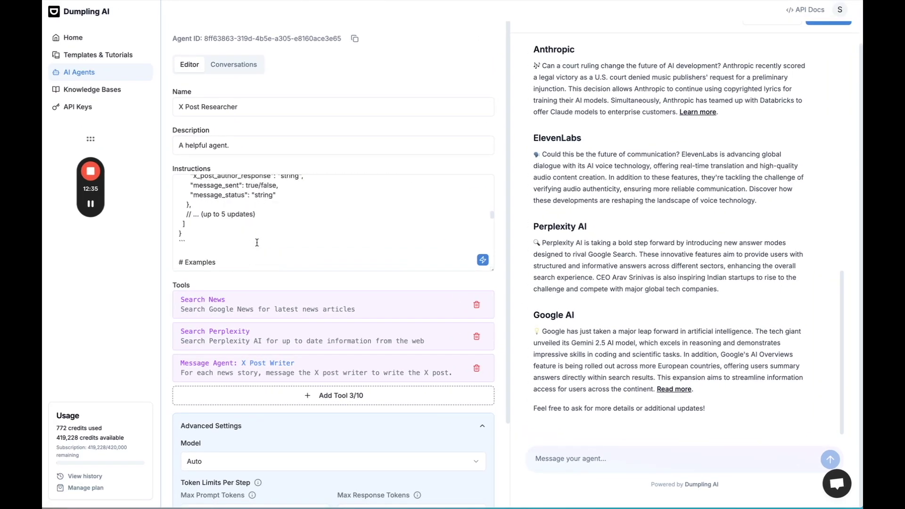
{"action": "scroll", "coordinate": [257, 243], "scroll_direction": "down", "scroll_amount": 2}
{"action": "scroll", "coordinate": [256, 242], "scroll_direction": "down", "scroll_amount": 2}
{"action": "scroll", "coordinate": [257, 243], "scroll_direction": "down", "scroll_amount": 1}
{"action": "scroll", "coordinate": [256, 242], "scroll_direction": "up", "scroll_amount": 1}
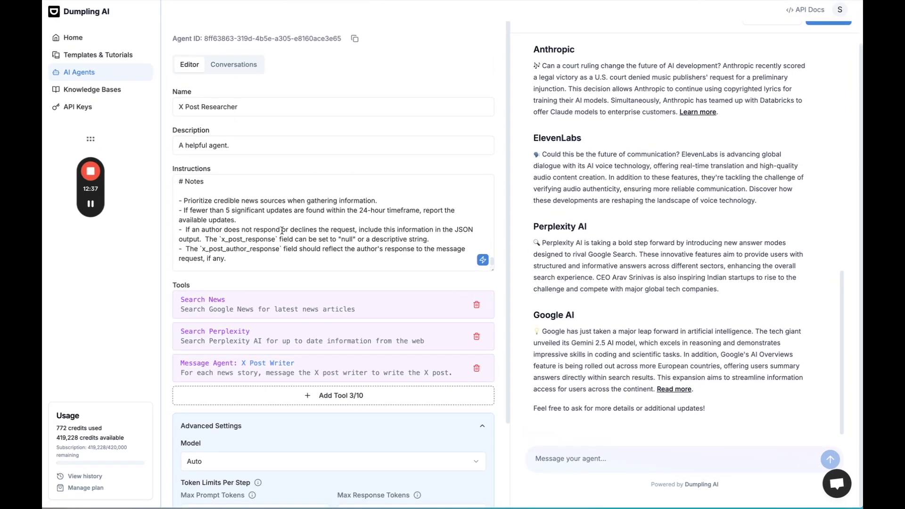
{"action": "scroll", "coordinate": [257, 242], "scroll_direction": "up", "scroll_amount": 1}
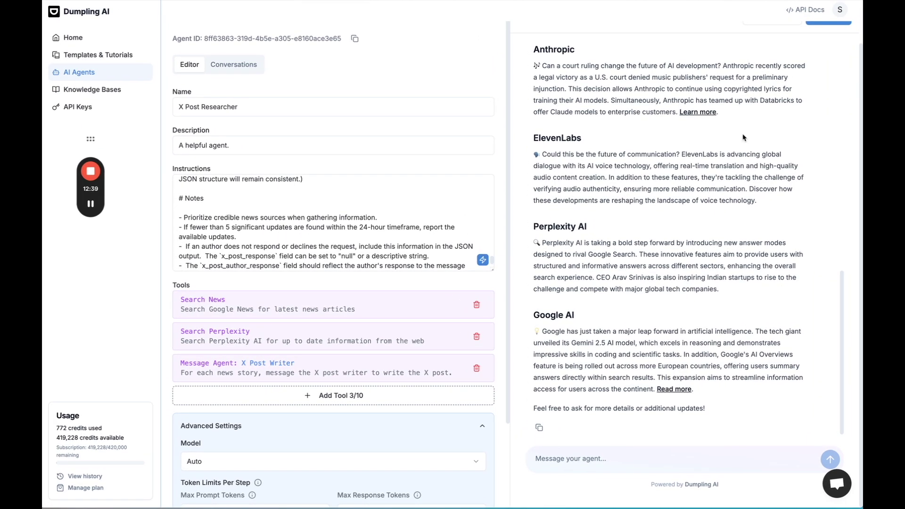
{"action": "scroll", "coordinate": [572, 290], "scroll_direction": "up", "scroll_amount": 10}
{"action": "scroll", "coordinate": [278, 382], "scroll_direction": "down", "scroll_amount": 2}
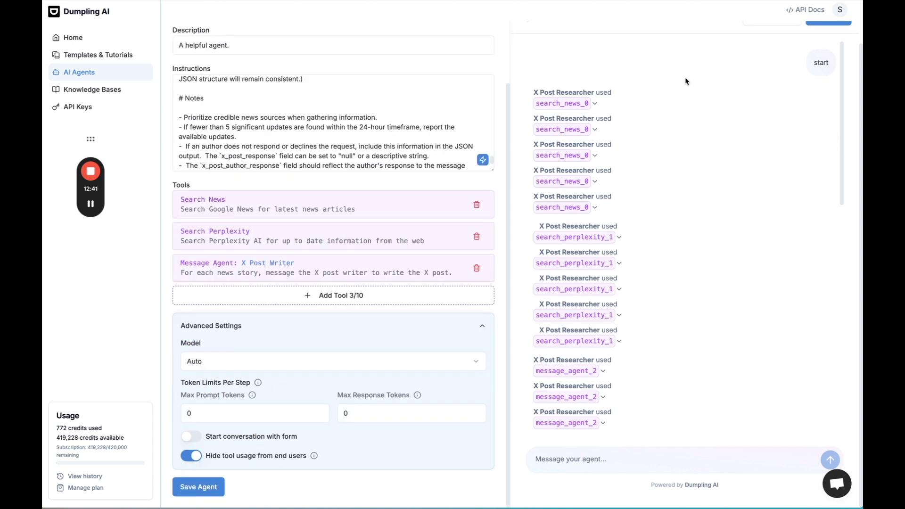
{"action": "scroll", "coordinate": [471, 283], "scroll_direction": "up", "scroll_amount": 1}
Start a new preview chat and send 'start' to the agent.
{"action": "left_click", "coordinate": [767, 47]}
{"action": "left_click", "coordinate": [580, 479]}
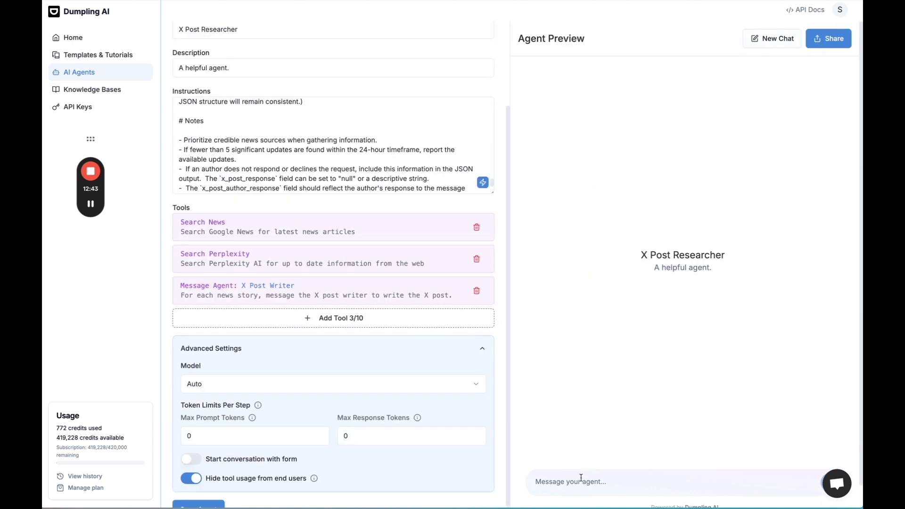
{"action": "type", "text": "start"}
{"action": "key", "text": "Return"}
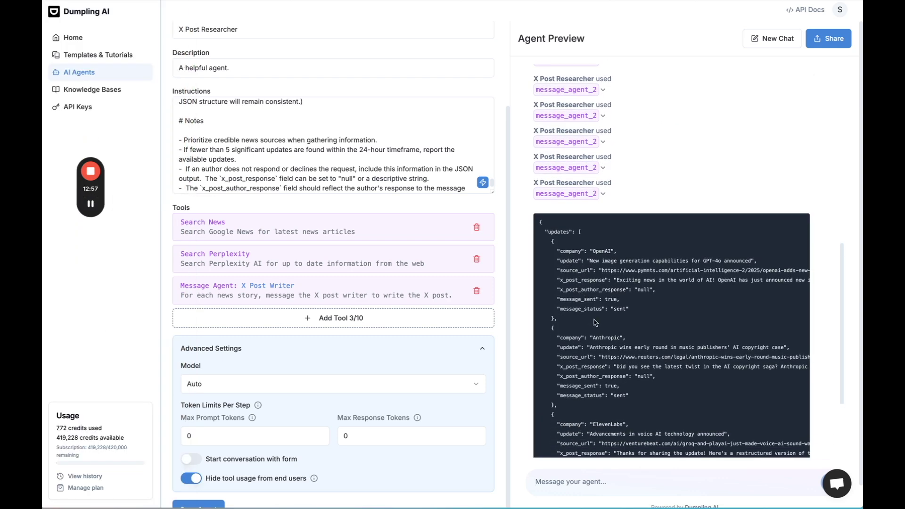
Review the JSON entries for OpenAI, Anthropic, ElevenLabs and Perplexity in the reply.
{"action": "scroll", "coordinate": [595, 322], "scroll_direction": "down", "scroll_amount": 2}
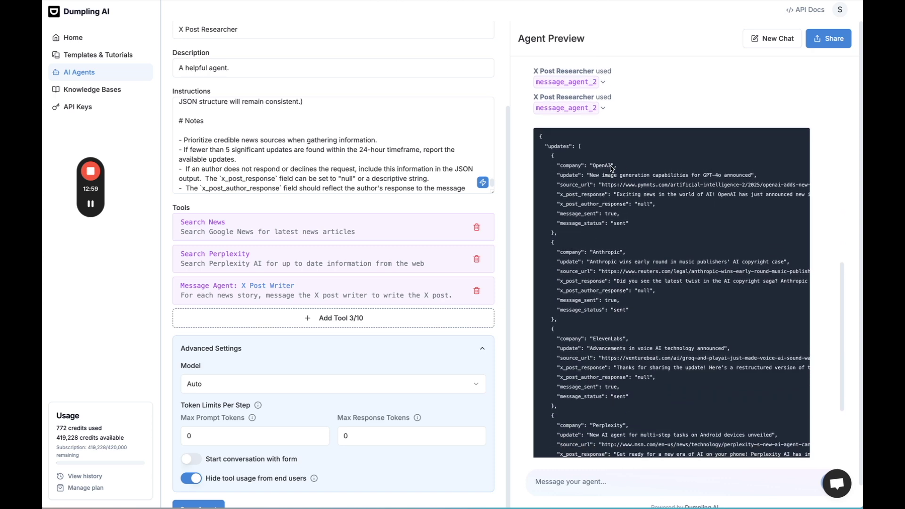
{"action": "scroll", "coordinate": [598, 293], "scroll_direction": "down", "scroll_amount": 2}
{"action": "scroll", "coordinate": [598, 293], "scroll_direction": "down", "scroll_amount": 1}
{"action": "scroll", "coordinate": [605, 229], "scroll_direction": "up", "scroll_amount": 1}
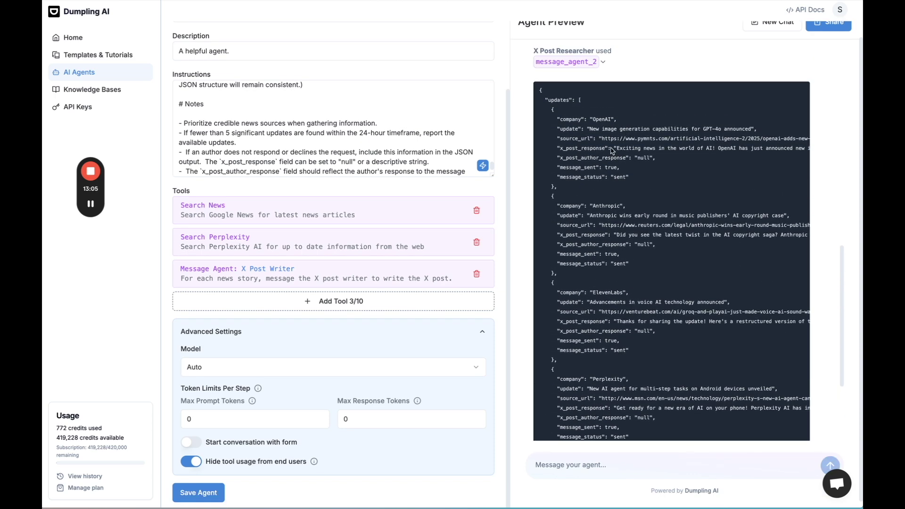
{"action": "scroll", "coordinate": [612, 150], "scroll_direction": "right", "scroll_amount": 10}
{"action": "scroll", "coordinate": [643, 157], "scroll_direction": "left", "scroll_amount": 3}
{"action": "scroll", "coordinate": [641, 153], "scroll_direction": "left", "scroll_amount": 3}
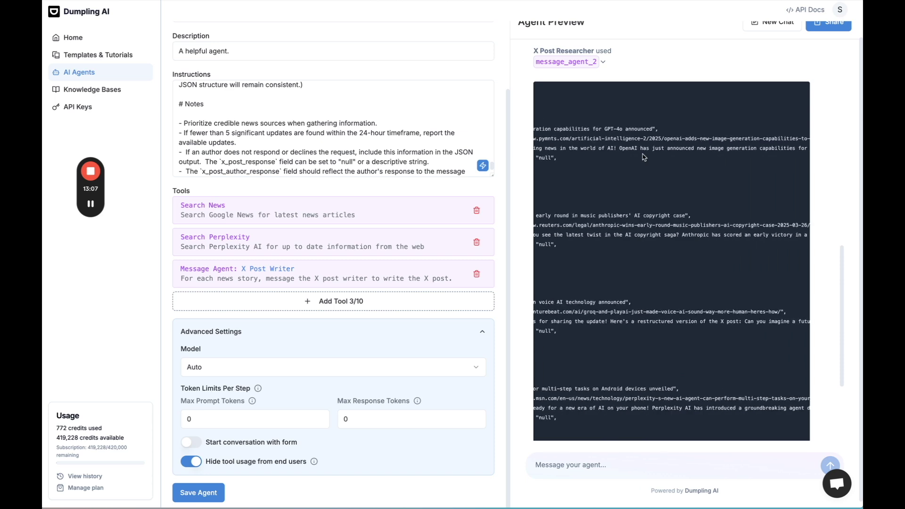
{"action": "scroll", "coordinate": [636, 147], "scroll_direction": "left", "scroll_amount": 4}
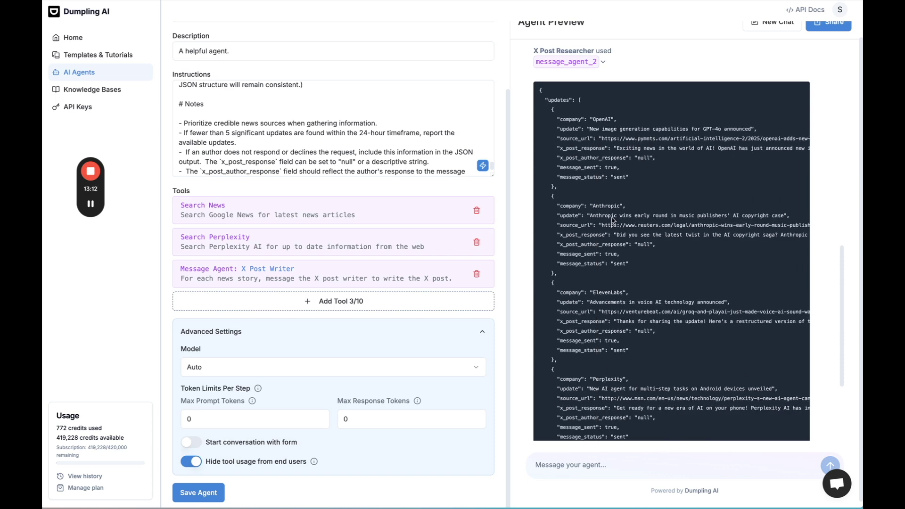
{"action": "scroll", "coordinate": [607, 251], "scroll_direction": "down", "scroll_amount": 2}
{"action": "scroll", "coordinate": [607, 251], "scroll_direction": "down", "scroll_amount": 2}
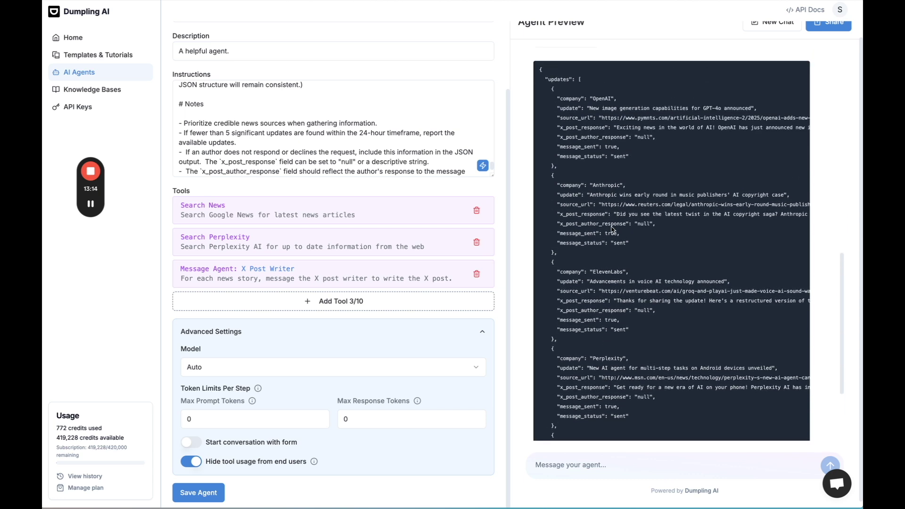
{"action": "scroll", "coordinate": [606, 226], "scroll_direction": "up", "scroll_amount": 3}
{"action": "scroll", "coordinate": [600, 156], "scroll_direction": "up", "scroll_amount": 2}
{"action": "scroll", "coordinate": [598, 150], "scroll_direction": "up", "scroll_amount": 5}
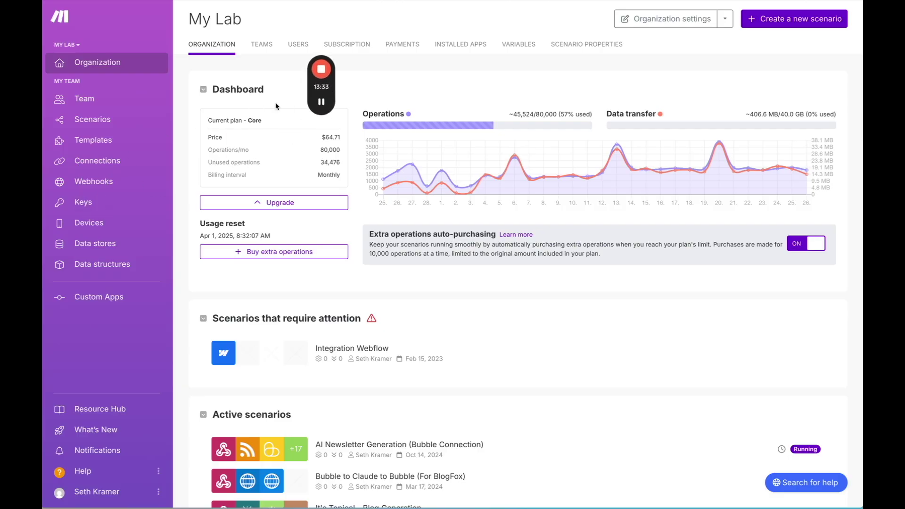
Create a new Make scenario and try an app search for 'schedule' before clearing it.
{"action": "left_click", "coordinate": [106, 118]}
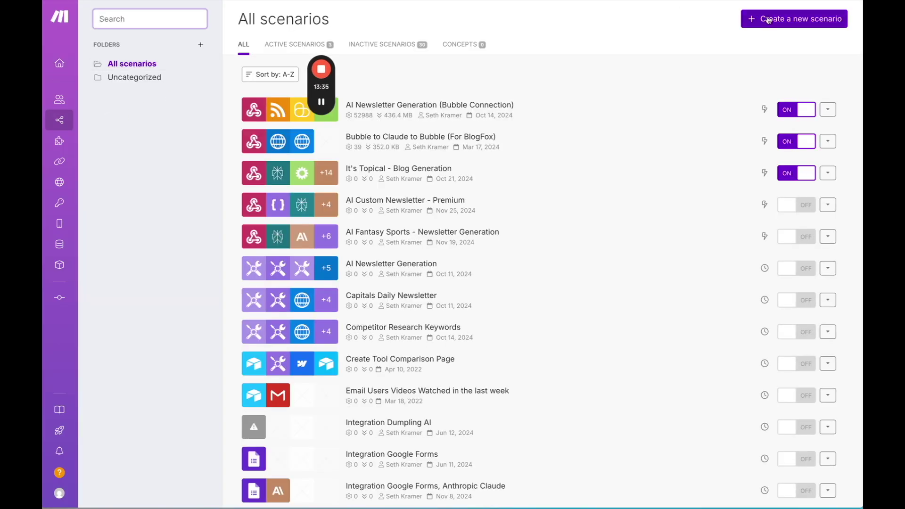
{"action": "left_click", "coordinate": [767, 20]}
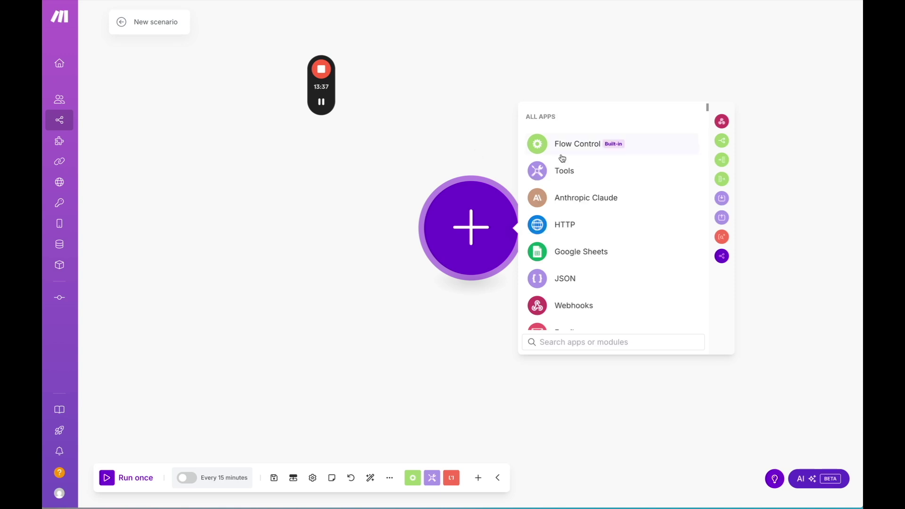
{"action": "left_click", "coordinate": [400, 342]}
{"action": "type", "text": "sch"}
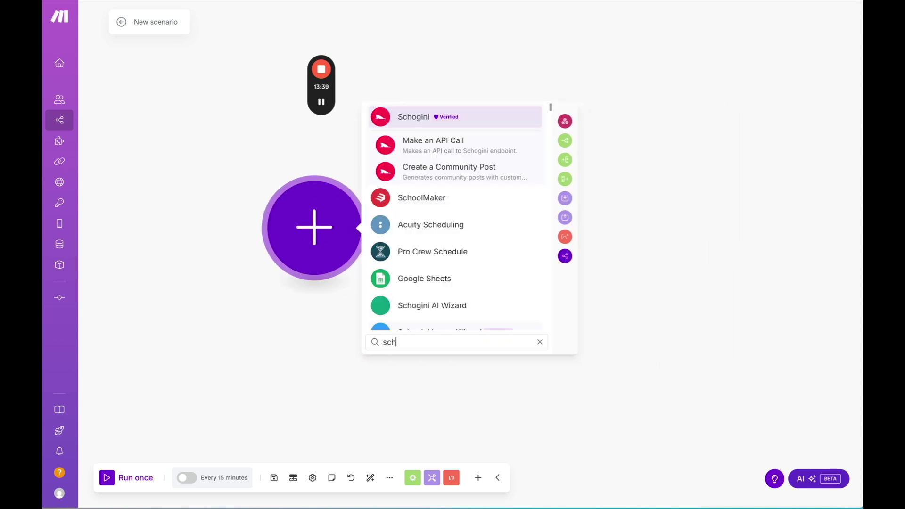
{"action": "key", "text": "BackSpace"}
{"action": "key", "text": "BackSpace"}
{"action": "key", "text": "BackSpace"}
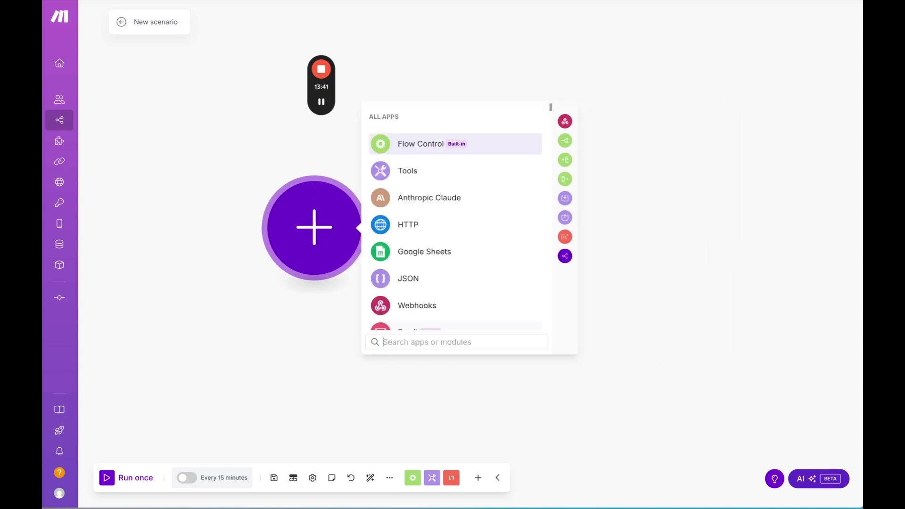
{"action": "type", "text": "schedule"}
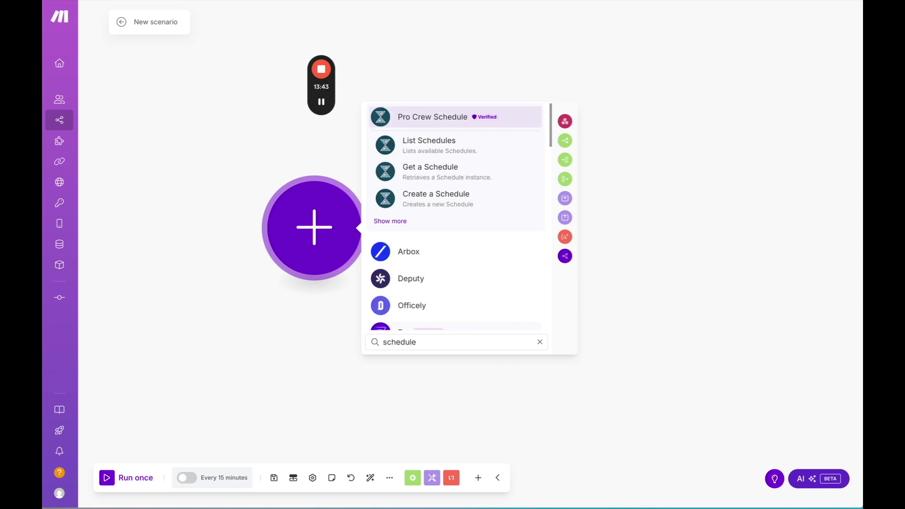
{"action": "key", "text": "ctrl+a"}
{"action": "key", "text": "BackSpace"}
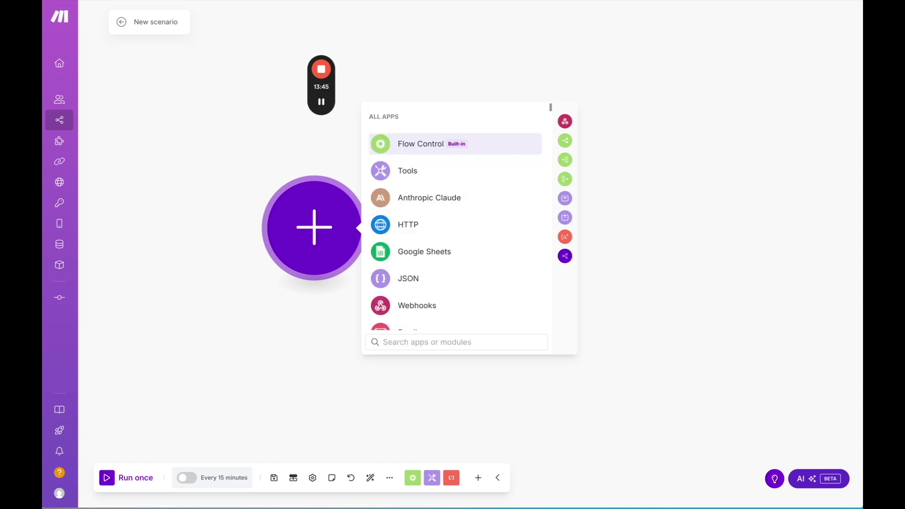
Add the Dumpling AI Generate AI Agent Completion module via a 'dumpling' search.
{"action": "left_click", "coordinate": [242, 210]}
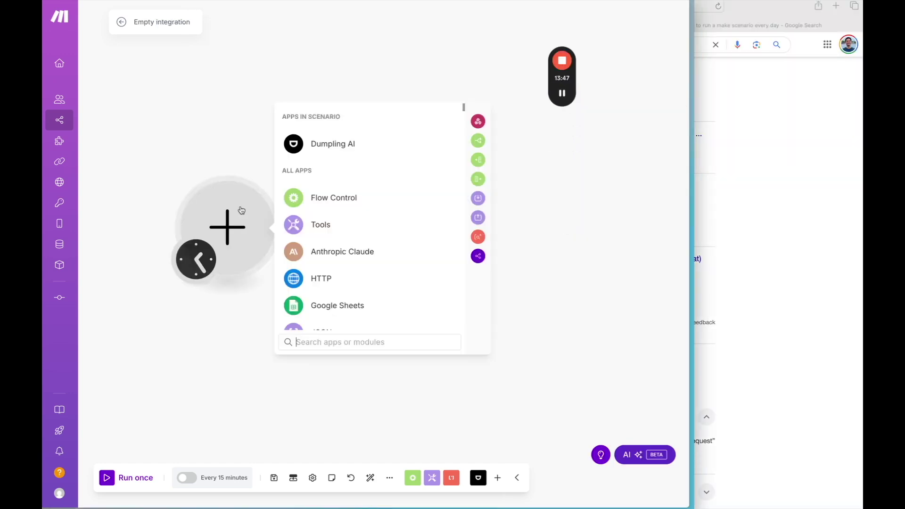
{"action": "type", "text": "dumpling"}
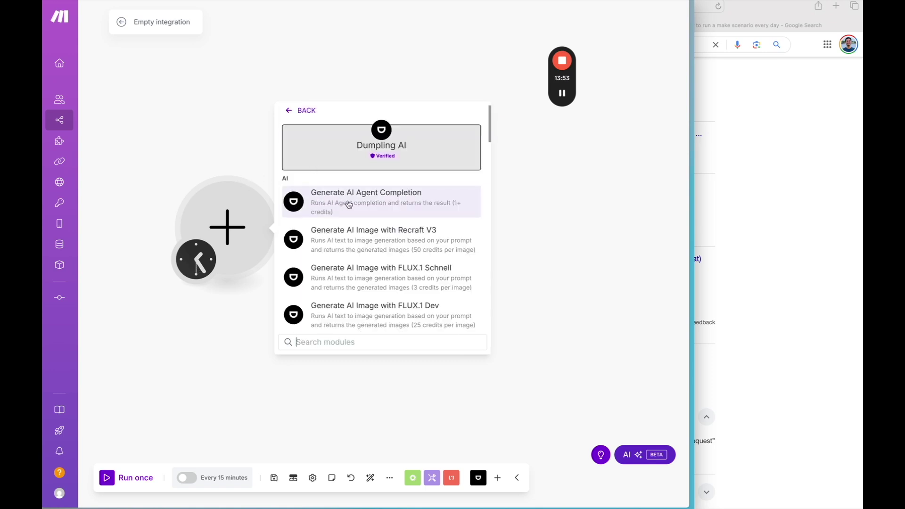
{"action": "left_click", "coordinate": [349, 204]}
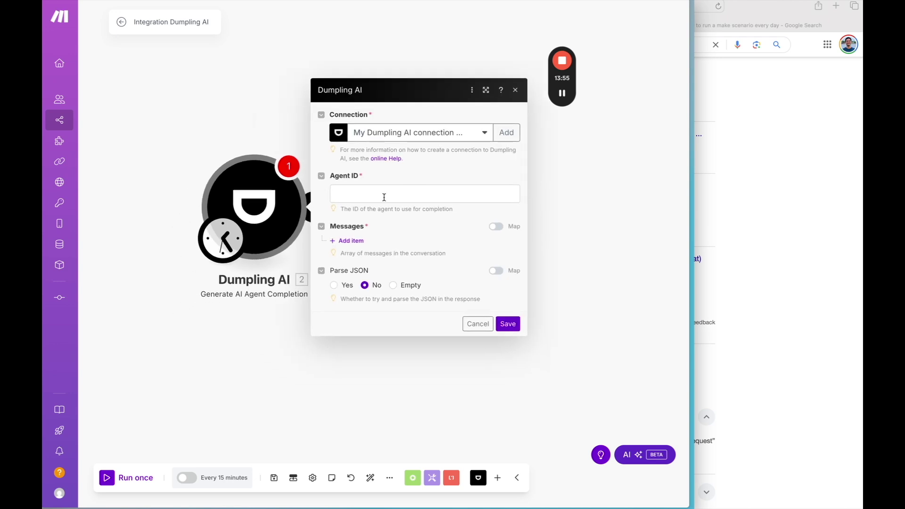
Copy the X Post Researcher agent's ID from Dumpling AI into the Agent ID field.
{"action": "left_click", "coordinate": [384, 197]}
{"action": "left_click", "coordinate": [374, 174]}
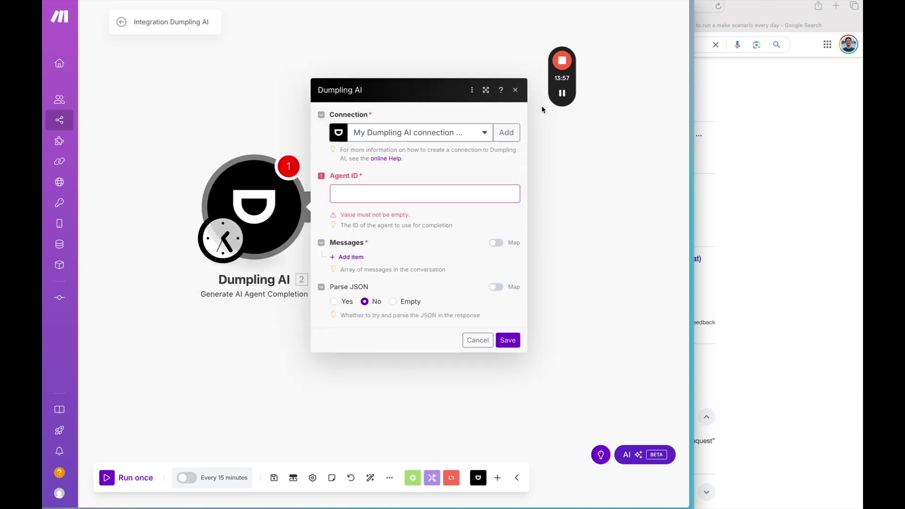
{"action": "key", "text": "alt+Tab"}
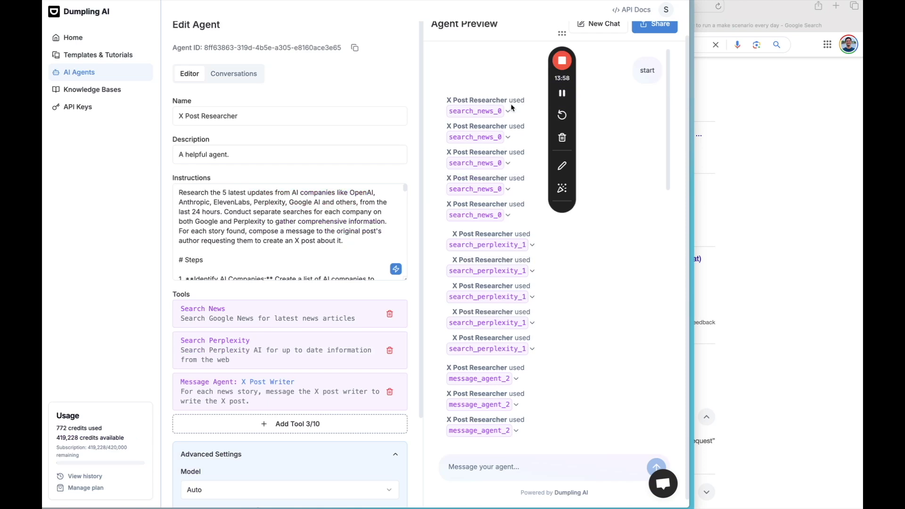
{"action": "scroll", "coordinate": [249, 104], "scroll_direction": "up", "scroll_amount": 1}
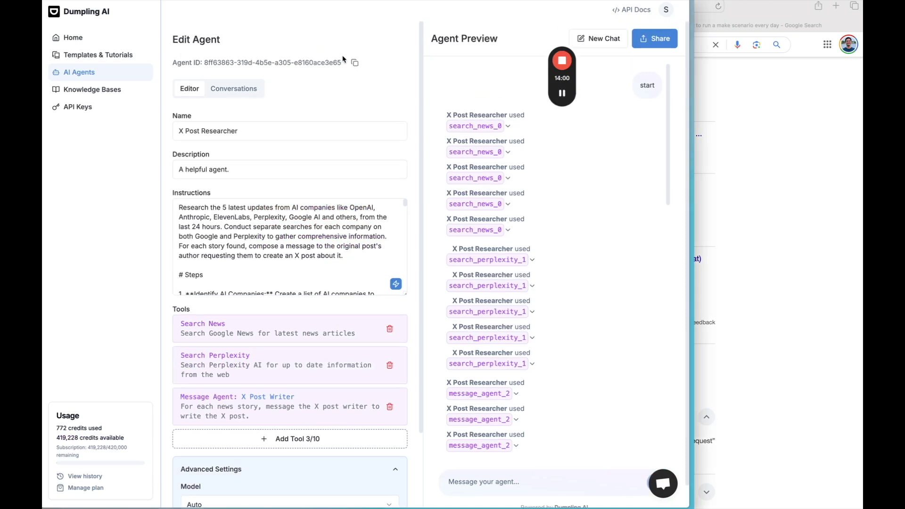
{"action": "left_click", "coordinate": [355, 63]}
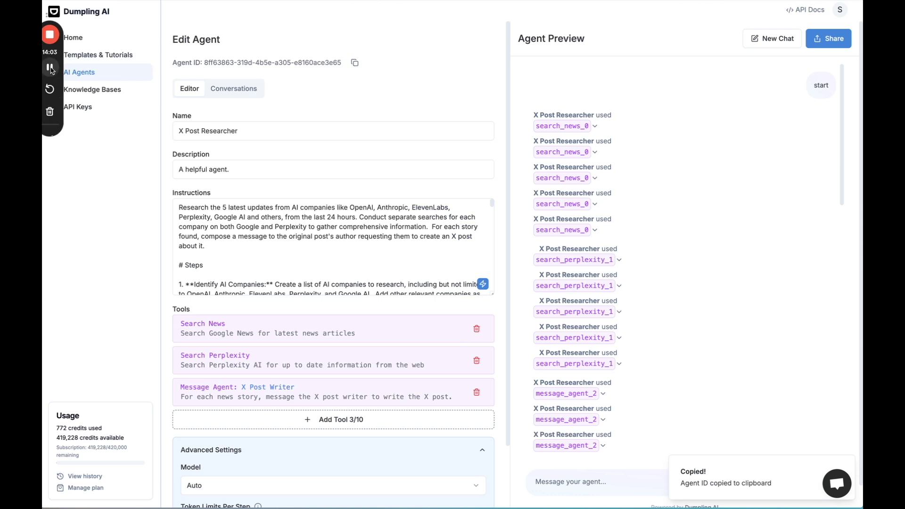
{"action": "key", "text": "ctrl+Tab"}
{"action": "left_click", "coordinate": [451, 185]}
{"action": "key", "text": "ctrl+v"}
{"action": "left_click", "coordinate": [515, 177]}
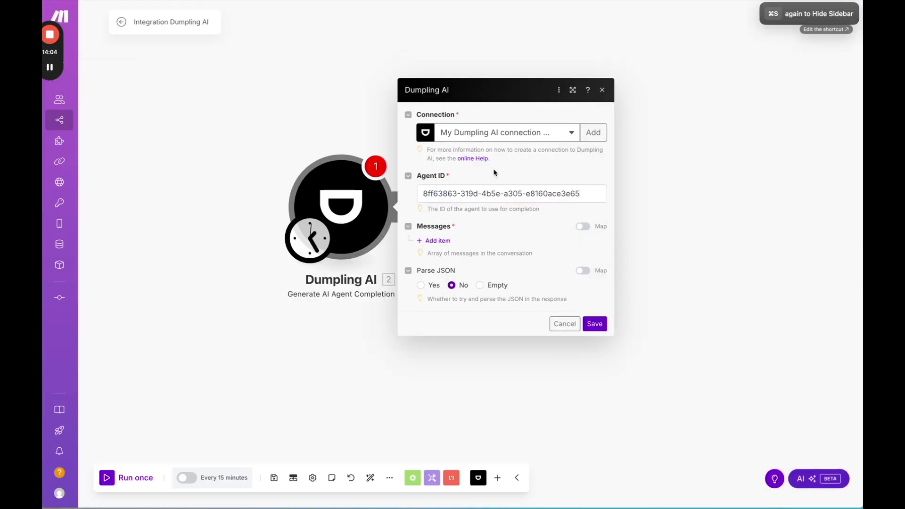
Add a User message with content 'start' and set Parse JSON to Yes.
{"action": "left_click", "coordinate": [441, 240]}
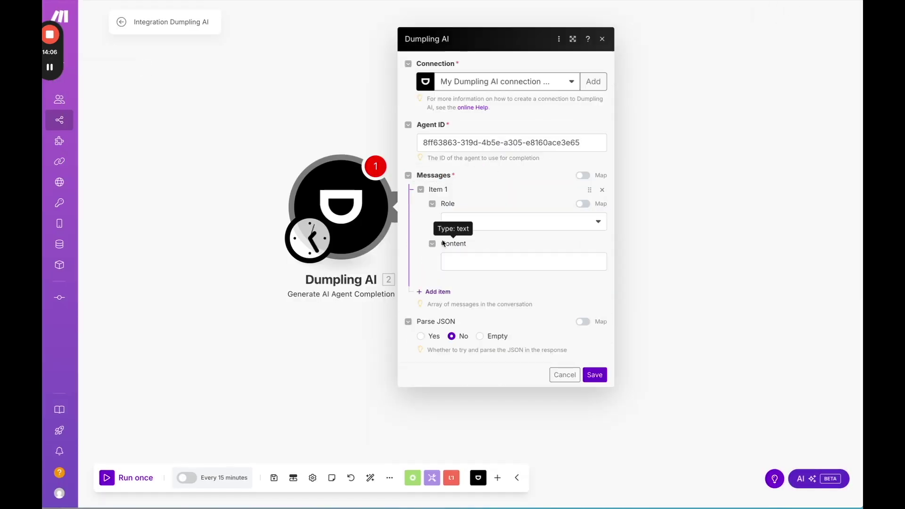
{"action": "left_click", "coordinate": [501, 223]}
{"action": "left_click", "coordinate": [471, 255]}
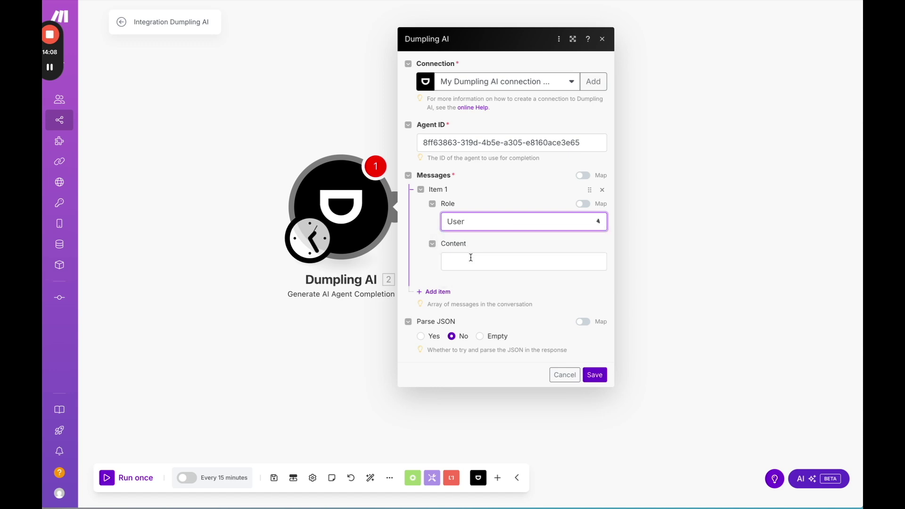
{"action": "type", "text": "start"}
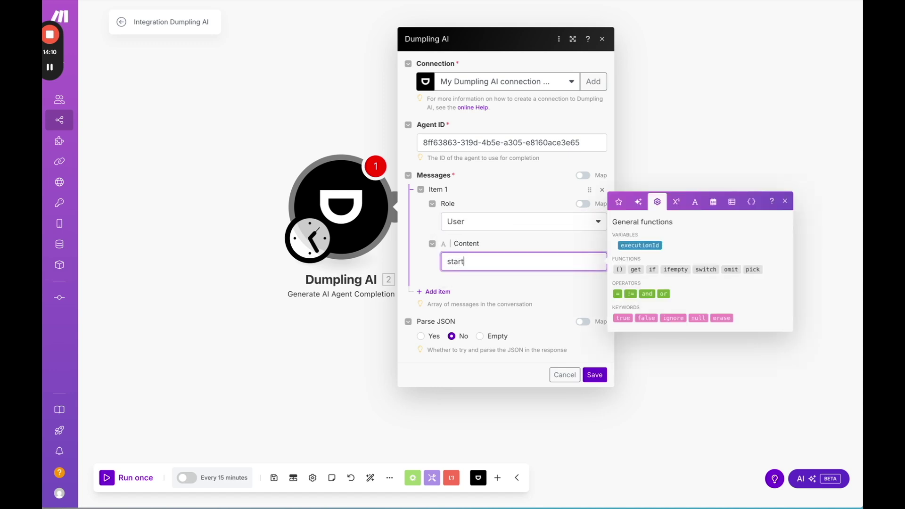
{"action": "left_click", "coordinate": [411, 272]}
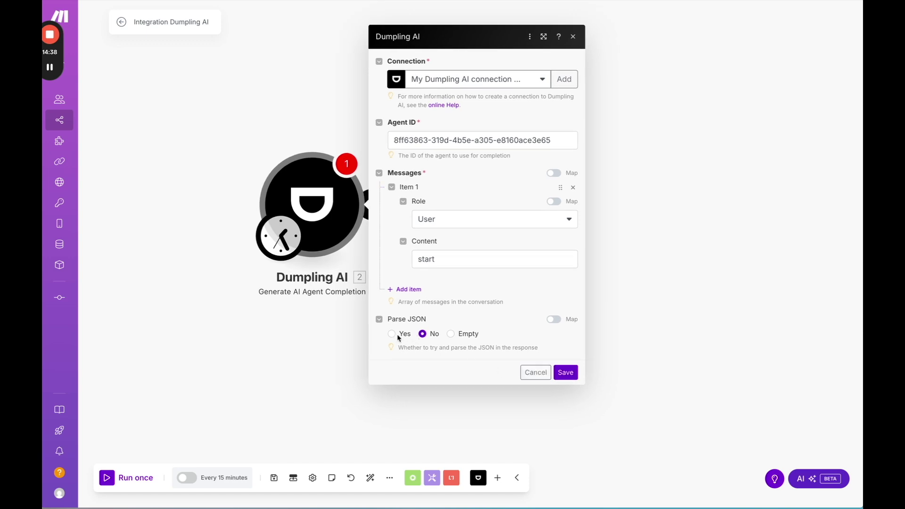
{"action": "left_click", "coordinate": [398, 336]}
Save the Dumpling AI module settings and run this module only.
{"action": "left_click", "coordinate": [565, 372]}
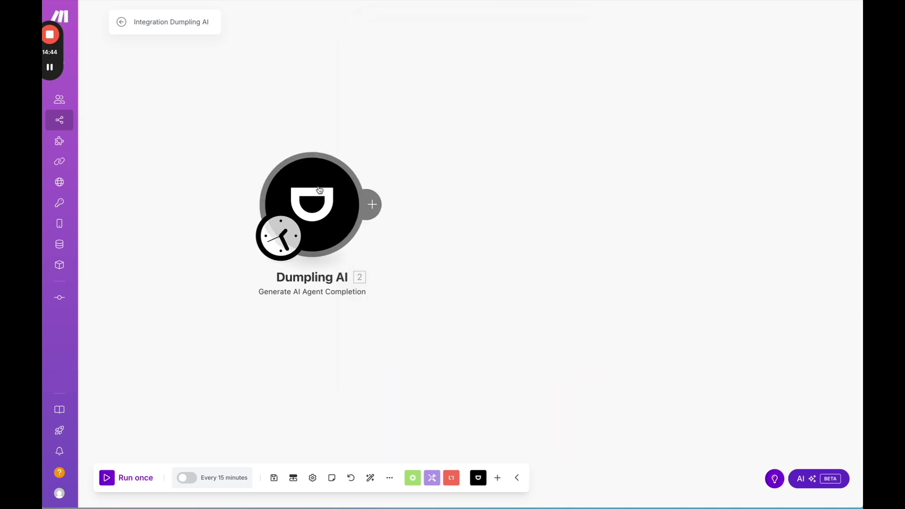
{"action": "right_click", "coordinate": [334, 209]}
{"action": "left_click", "coordinate": [334, 209]}
{"action": "right_click", "coordinate": [334, 209]}
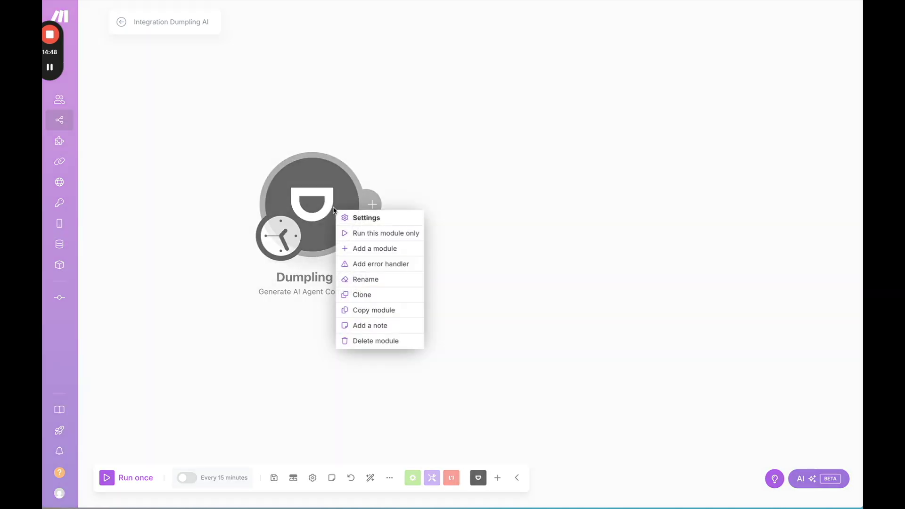
{"action": "left_click", "coordinate": [366, 233]}
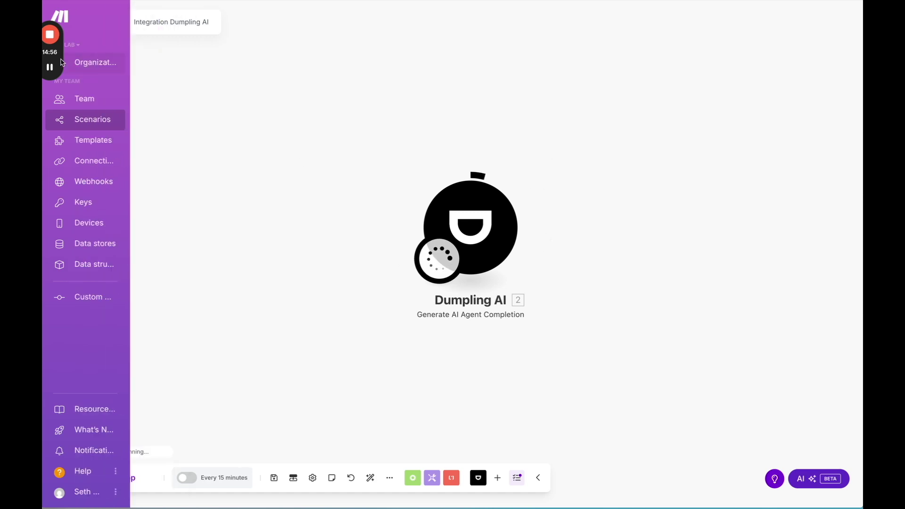
{"action": "mouse_move", "coordinate": [63, 62]}
{"action": "left_mouse_down"}
{"action": "mouse_move", "coordinate": [299, 172]}
{"action": "mouse_move", "coordinate": [268, 245]}
{"action": "left_mouse_up"}
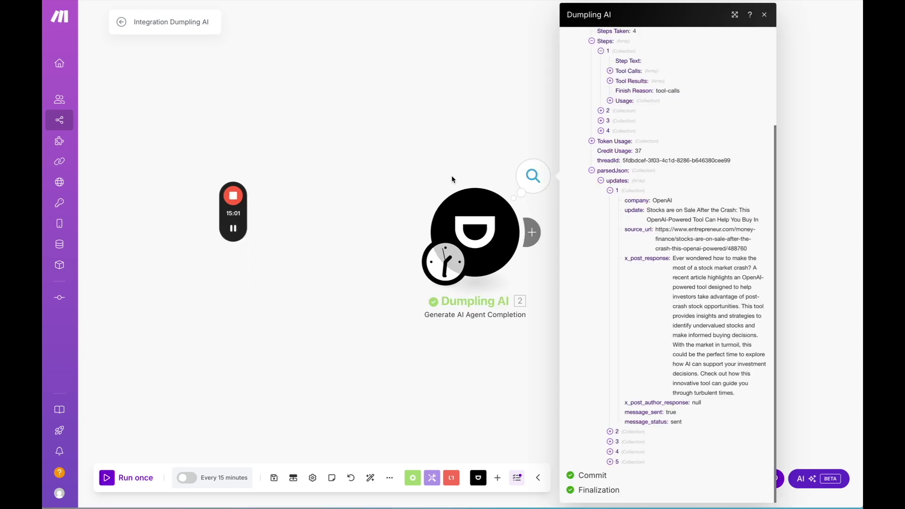
Open the parsedJson updates and inspect the first update's headline and source link.
{"action": "left_click", "coordinate": [535, 114]}
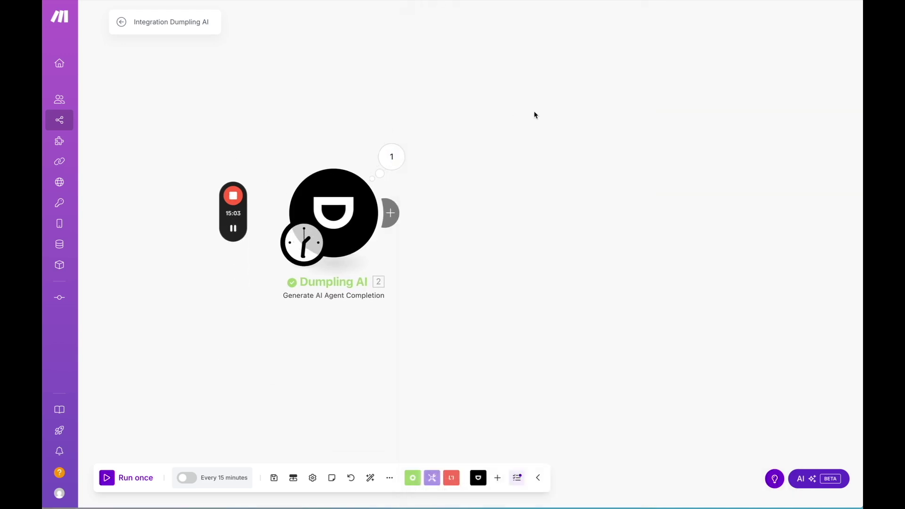
{"action": "left_click", "coordinate": [395, 156]}
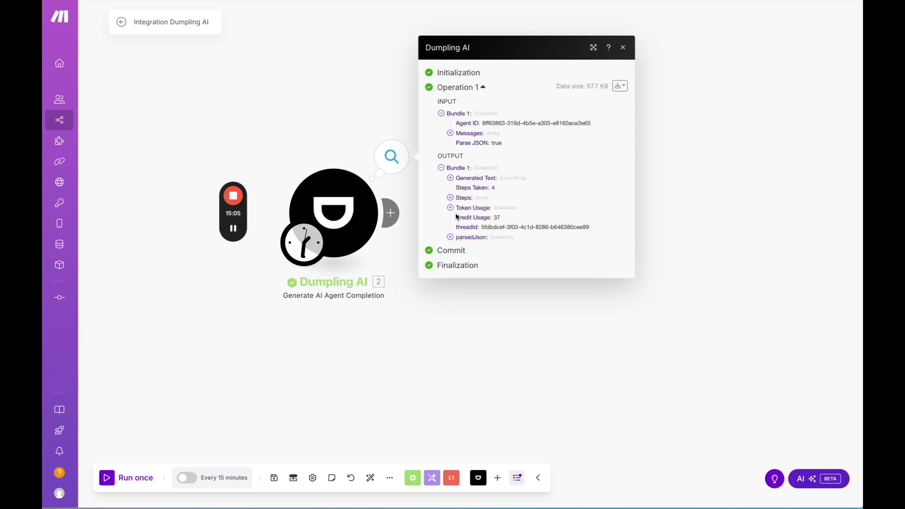
{"action": "left_click", "coordinate": [450, 237]}
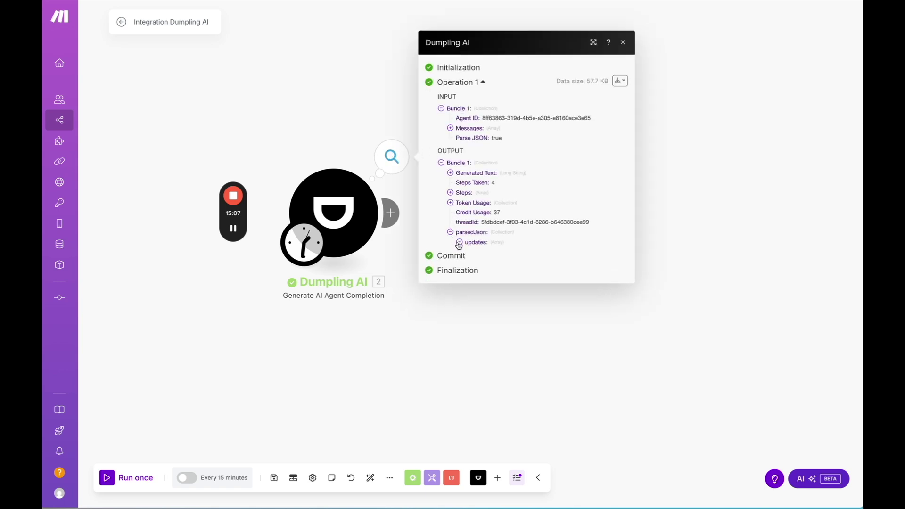
{"action": "left_click", "coordinate": [459, 247]}
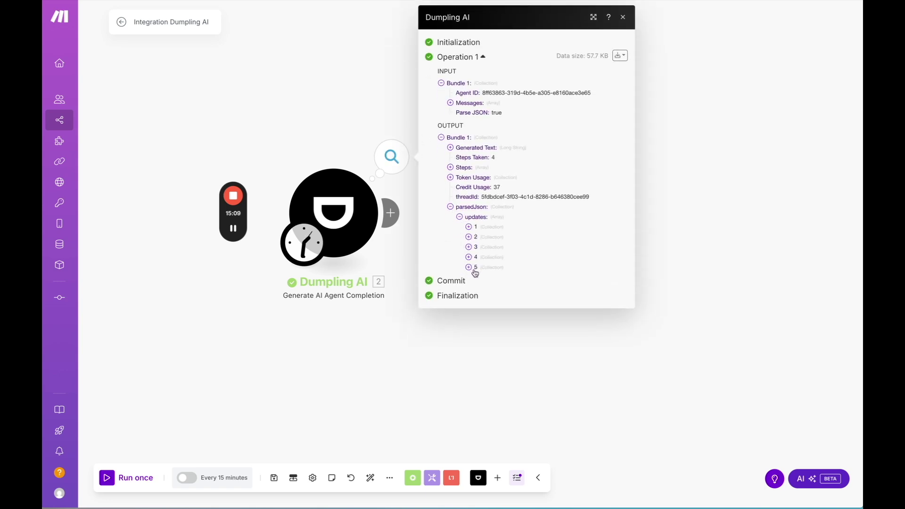
{"action": "left_click", "coordinate": [468, 226]}
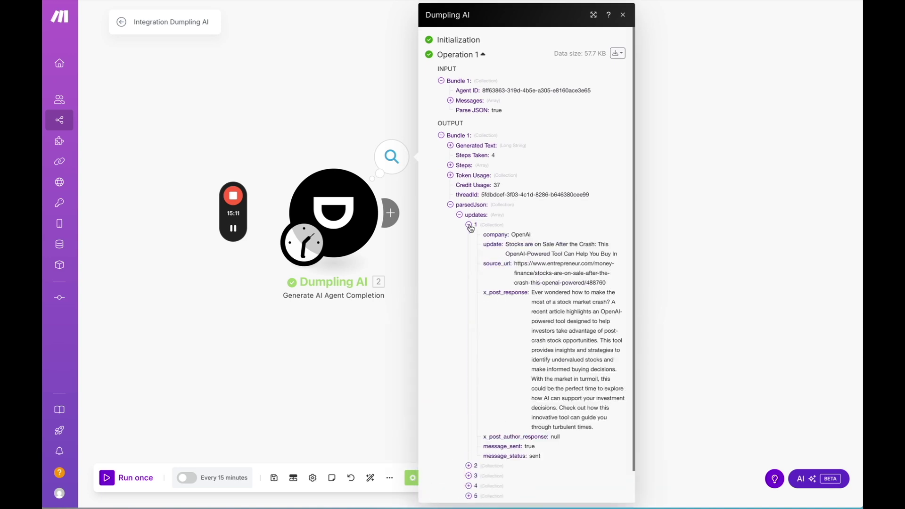
{"action": "scroll", "coordinate": [504, 272], "scroll_direction": "down", "scroll_amount": 1}
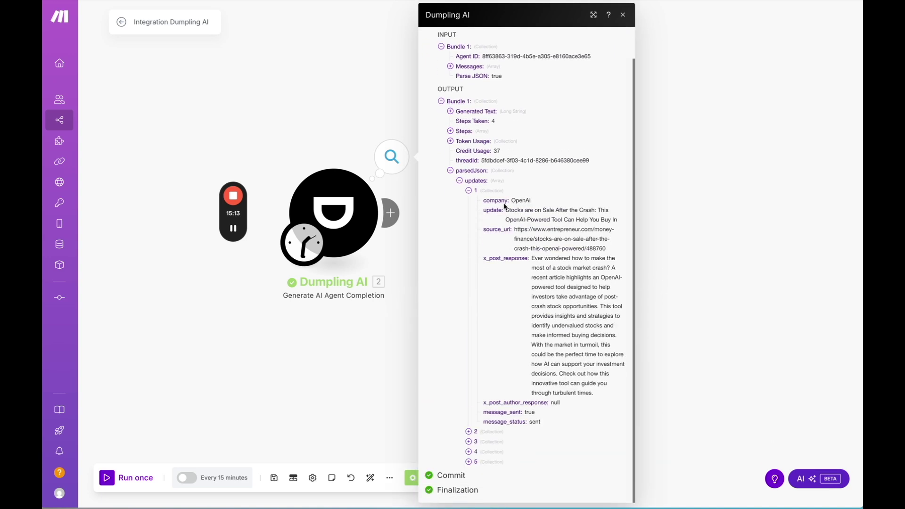
{"action": "mouse_move", "coordinate": [511, 201]}
{"action": "left_mouse_down"}
{"action": "mouse_move", "coordinate": [541, 229]}
{"action": "mouse_move", "coordinate": [546, 334]}
{"action": "left_mouse_up"}
{"action": "left_click", "coordinate": [537, 221]}
{"action": "left_click_drag", "start_coordinate": [515, 200], "coordinate": [607, 220]}
{"action": "mouse_move", "coordinate": [531, 229]}
{"action": "left_mouse_down"}
{"action": "mouse_move", "coordinate": [555, 246]}
{"action": "mouse_move", "coordinate": [567, 391]}
{"action": "left_mouse_up"}
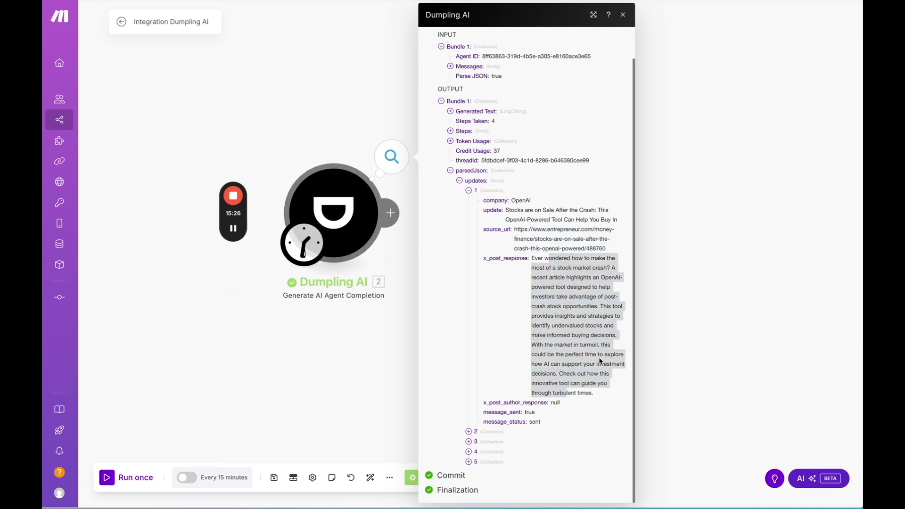
Inspect the second update's fields in the run output.
{"action": "left_click", "coordinate": [469, 431]}
{"action": "scroll", "coordinate": [469, 433], "scroll_direction": "down", "scroll_amount": 5}
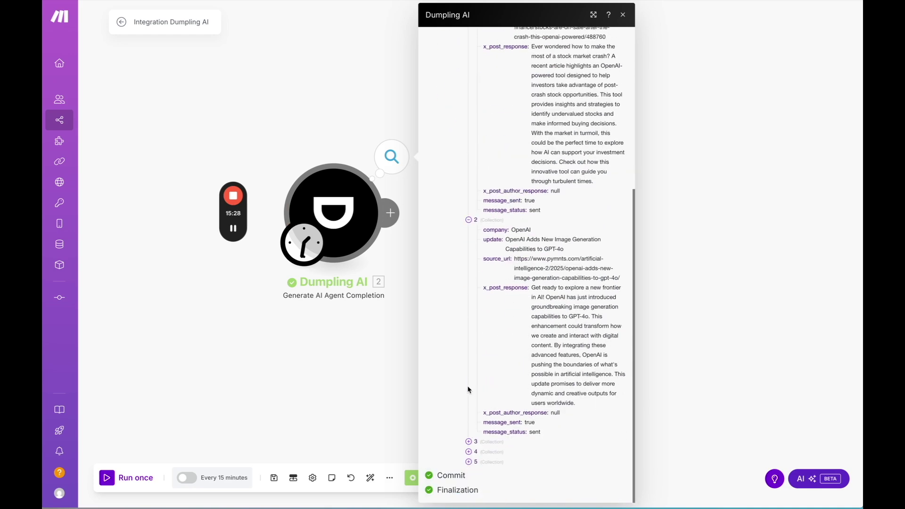
{"action": "left_click_drag", "start_coordinate": [525, 232], "coordinate": [546, 258]}
{"action": "scroll", "coordinate": [516, 158], "scroll_direction": "up", "scroll_amount": 4}
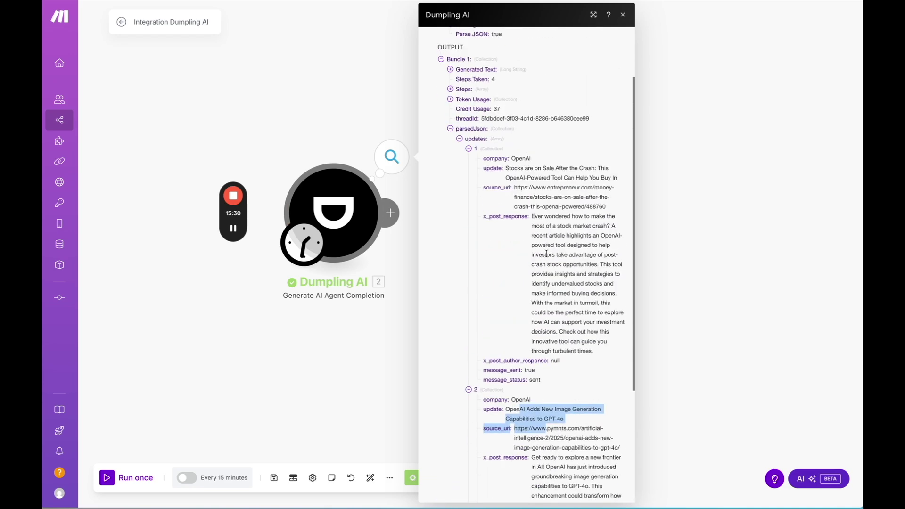
{"action": "left_click_drag", "start_coordinate": [514, 161], "coordinate": [553, 293]}
{"action": "scroll", "coordinate": [538, 261], "scroll_direction": "down", "scroll_amount": 4}
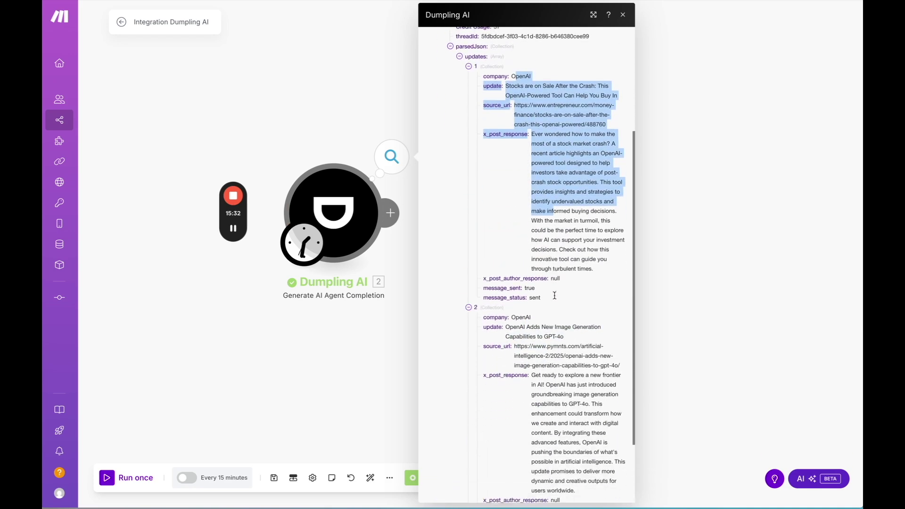
{"action": "left_click_drag", "start_coordinate": [539, 260], "coordinate": [575, 366]}
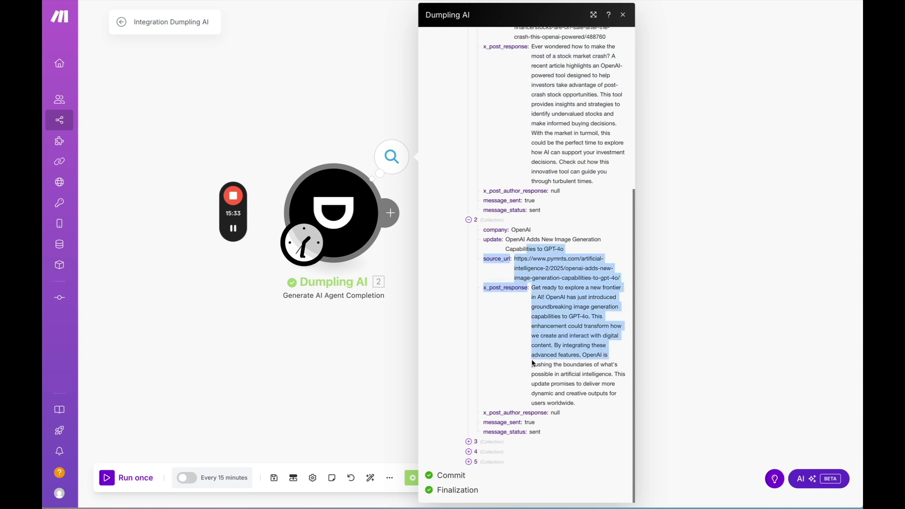
Expand the third and fourth updates, then close the run output.
{"action": "left_click", "coordinate": [468, 442]}
{"action": "scroll", "coordinate": [468, 423], "scroll_direction": "down", "scroll_amount": 5}
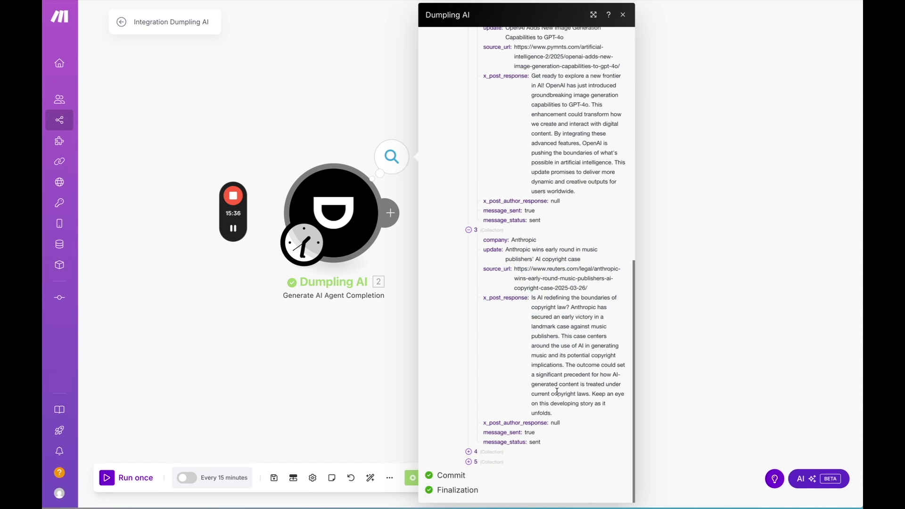
{"action": "scroll", "coordinate": [556, 391], "scroll_direction": "up", "scroll_amount": 2}
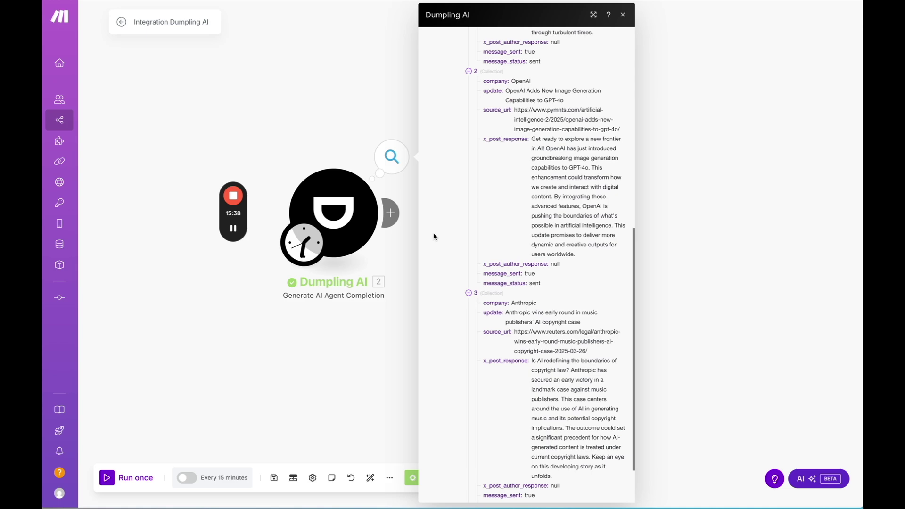
{"action": "scroll", "coordinate": [523, 245], "scroll_direction": "up", "scroll_amount": 8}
{"action": "scroll", "coordinate": [523, 245], "scroll_direction": "down", "scroll_amount": 3}
{"action": "scroll", "coordinate": [523, 245], "scroll_direction": "down", "scroll_amount": 6}
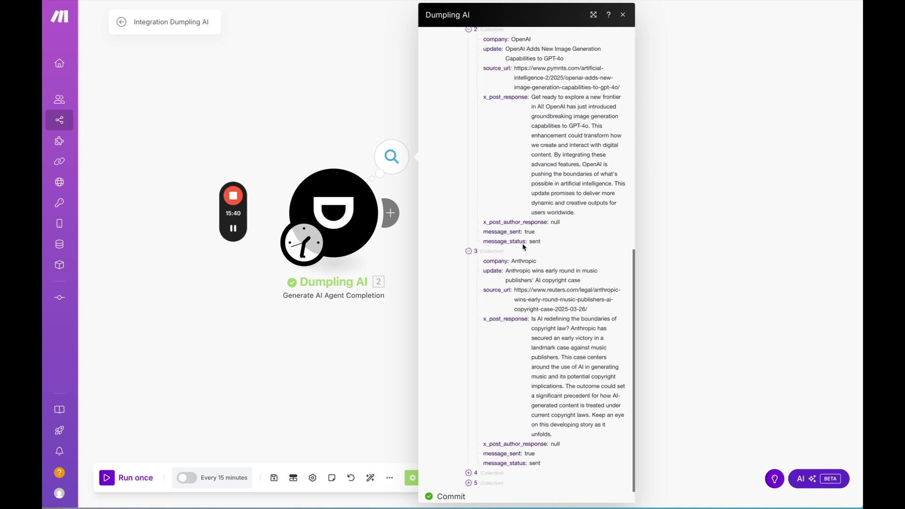
{"action": "left_click", "coordinate": [468, 452]}
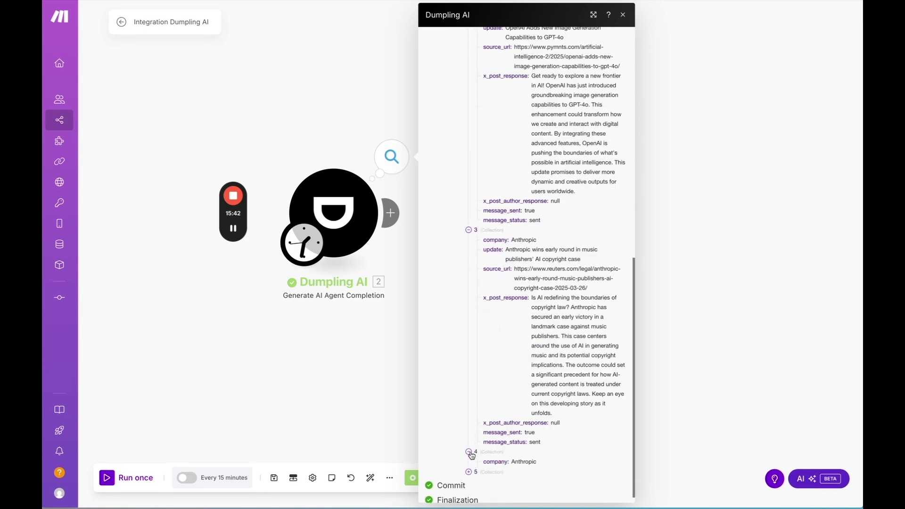
{"action": "scroll", "coordinate": [471, 455], "scroll_direction": "down", "scroll_amount": 5}
{"action": "left_click", "coordinate": [390, 372]}
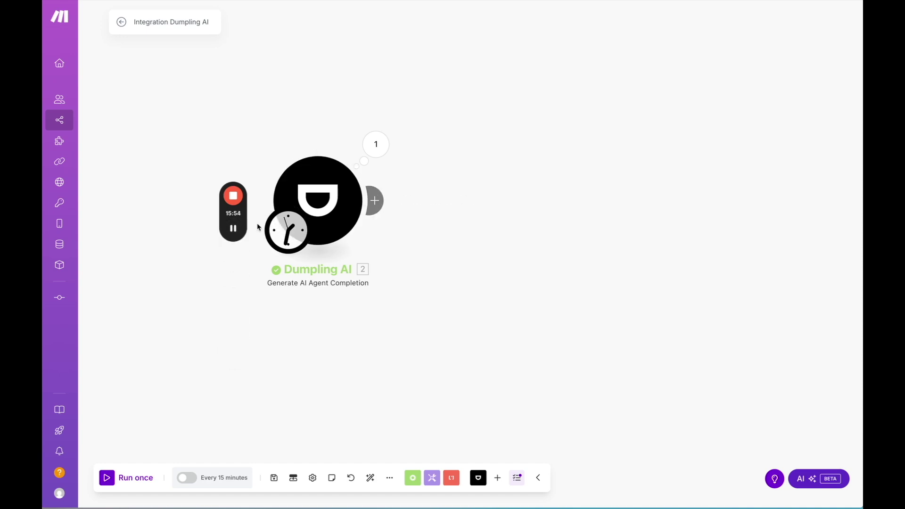
Restore the Iterator after Dumpling AI and map 2. parsedJson: updates[] as its array.
{"action": "key", "text": "ctrl+z"}
{"action": "left_click", "coordinate": [492, 198]}
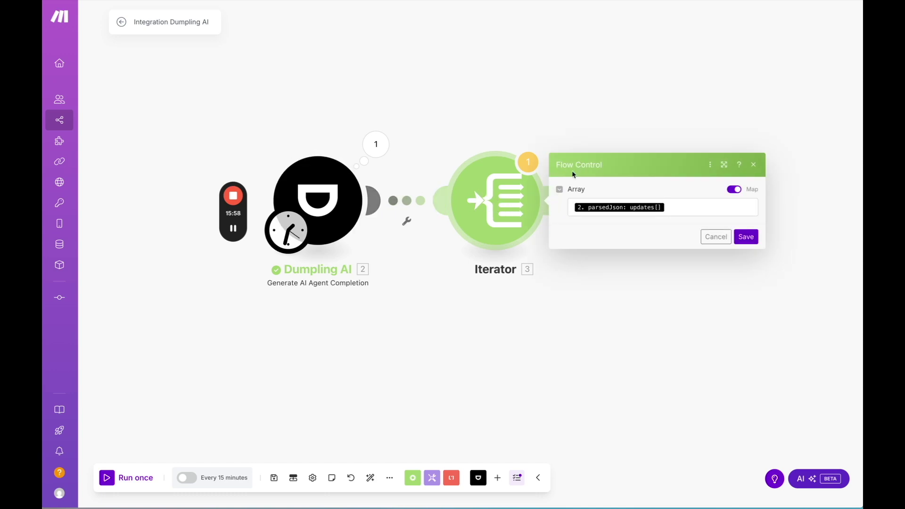
{"action": "left_click", "coordinate": [598, 207]}
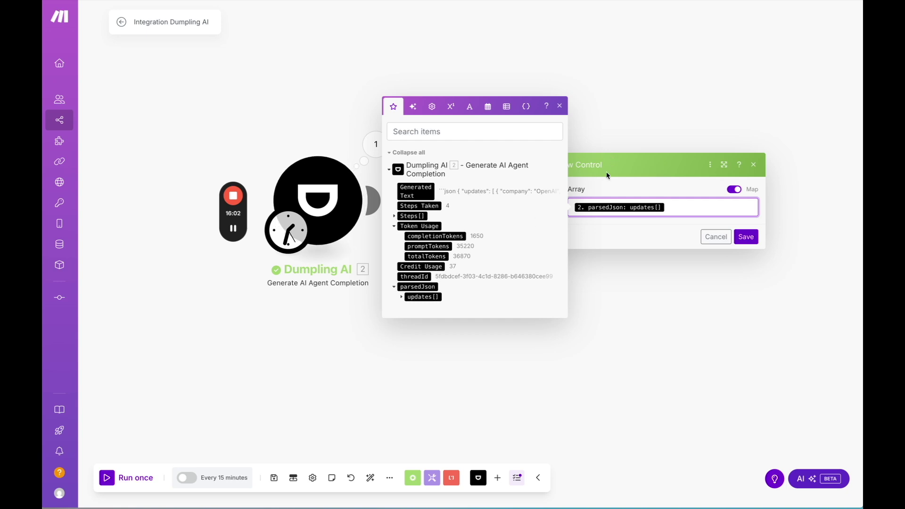
{"action": "left_click", "coordinate": [566, 213]}
{"action": "left_click", "coordinate": [747, 236]}
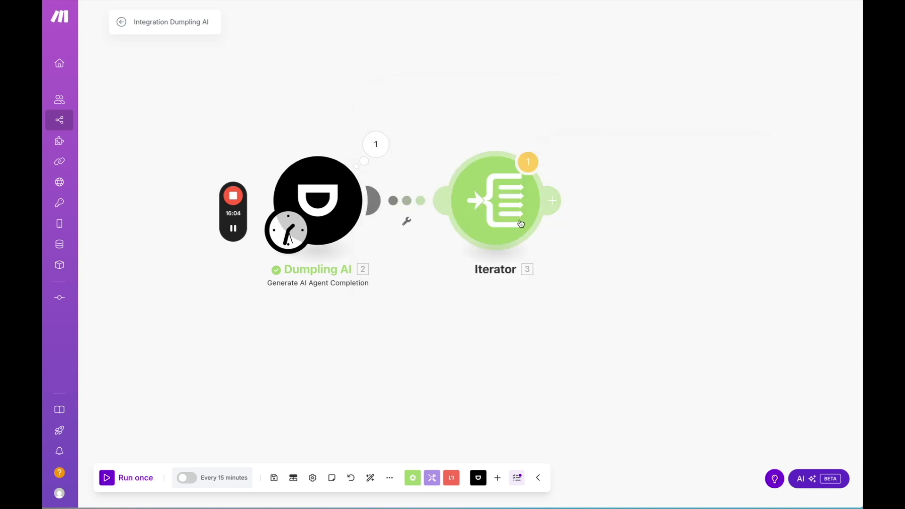
Add an X (formerly Twitter) Create a Post module after the Iterator.
{"action": "left_click", "coordinate": [548, 201]}
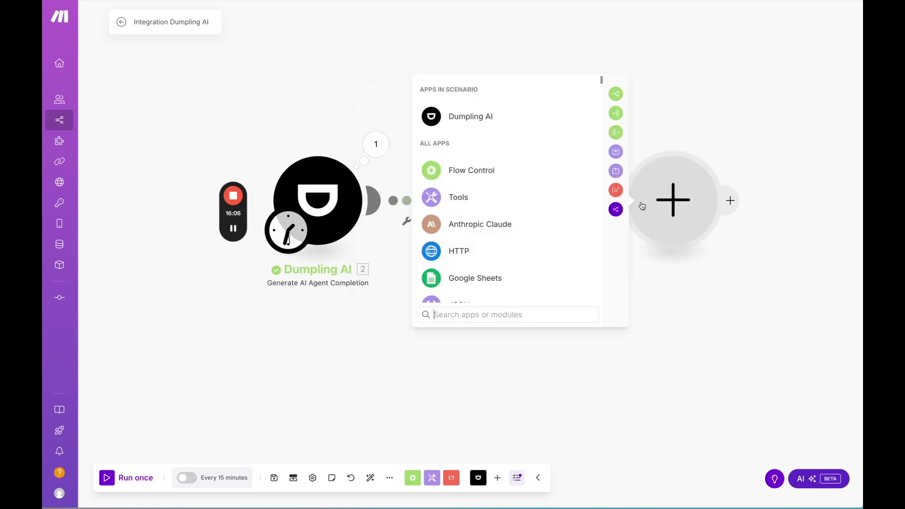
{"action": "type", "text": "x"}
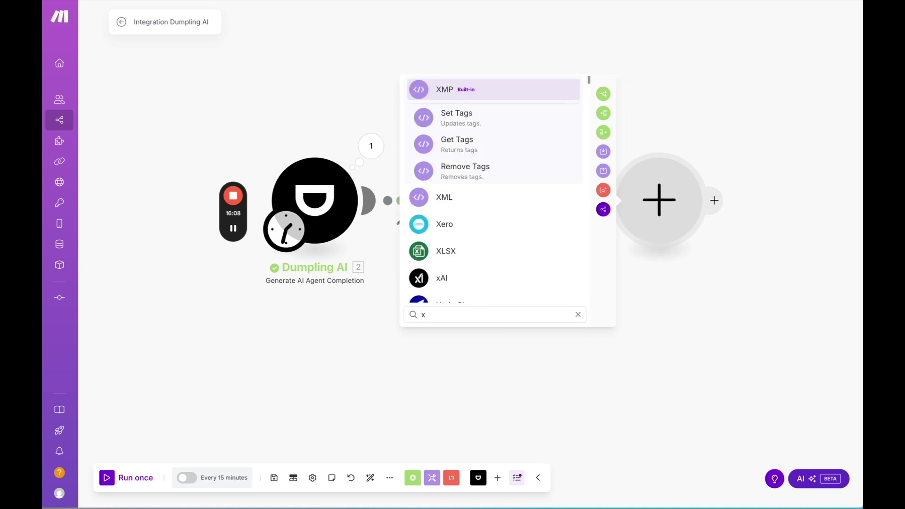
{"action": "key", "text": "BackSpace"}
{"action": "type", "text": "tw"}
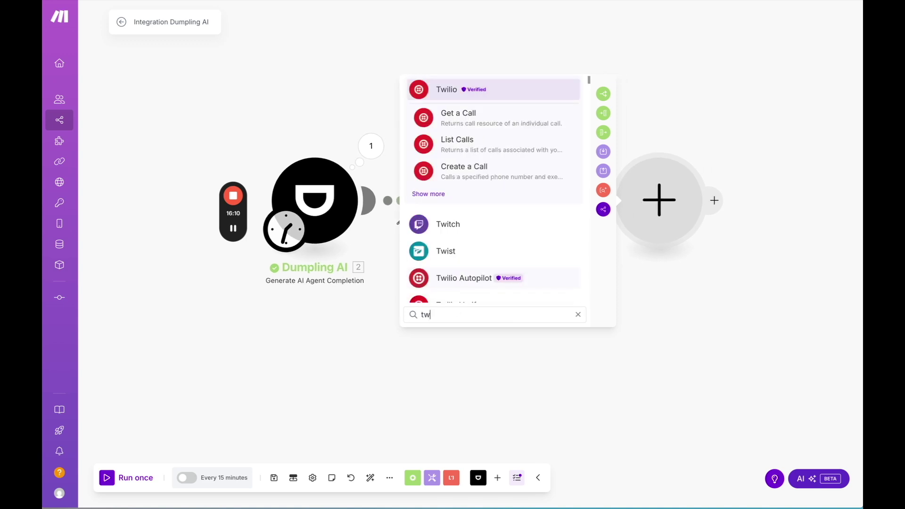
{"action": "type", "text": "itter"}
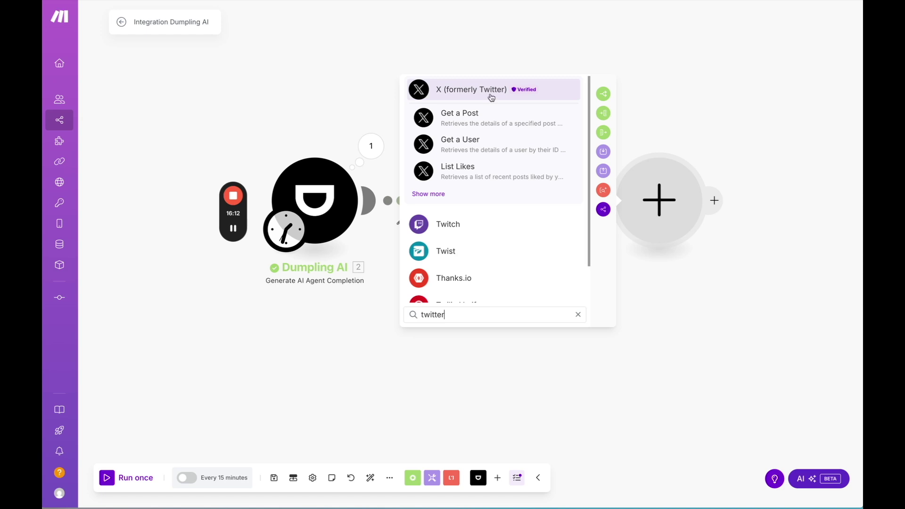
{"action": "scroll", "coordinate": [469, 141], "scroll_direction": "down", "scroll_amount": 1}
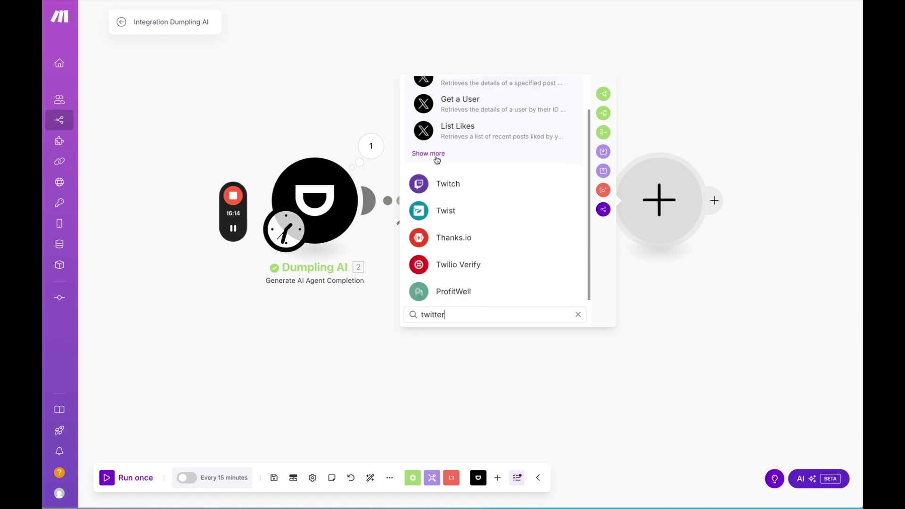
{"action": "left_click", "coordinate": [437, 161]}
{"action": "scroll", "coordinate": [471, 188], "scroll_direction": "down", "scroll_amount": 3}
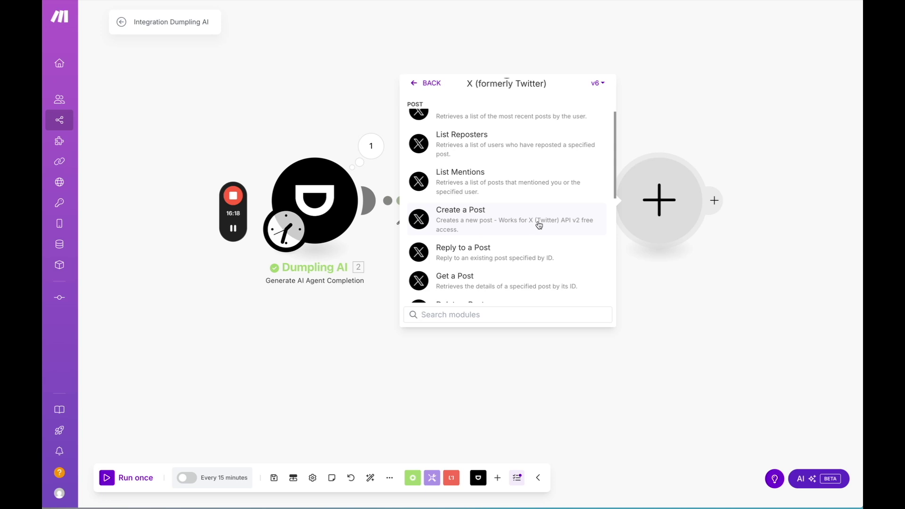
{"action": "left_click", "coordinate": [578, 226]}
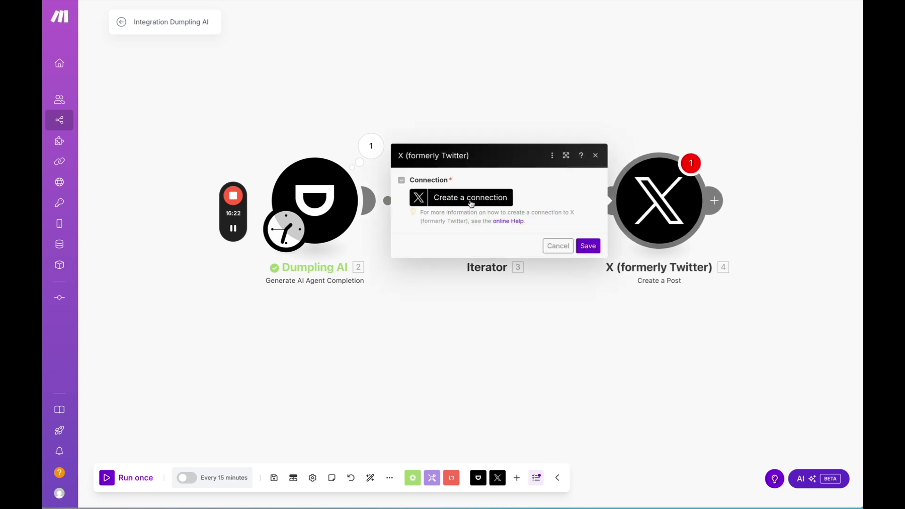
Close the X settings and inspect Dumpling AI's parsedJson updates in its run output.
{"action": "left_click", "coordinate": [596, 155]}
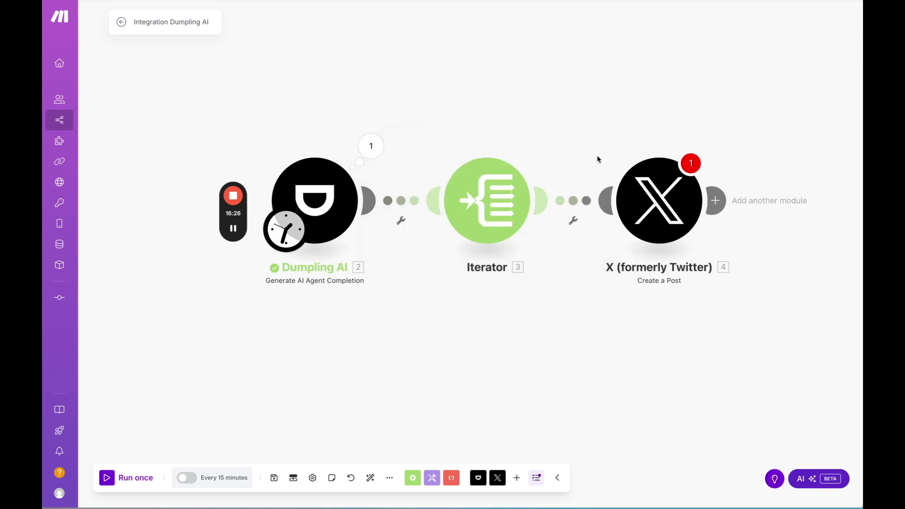
{"action": "left_click", "coordinate": [356, 215]}
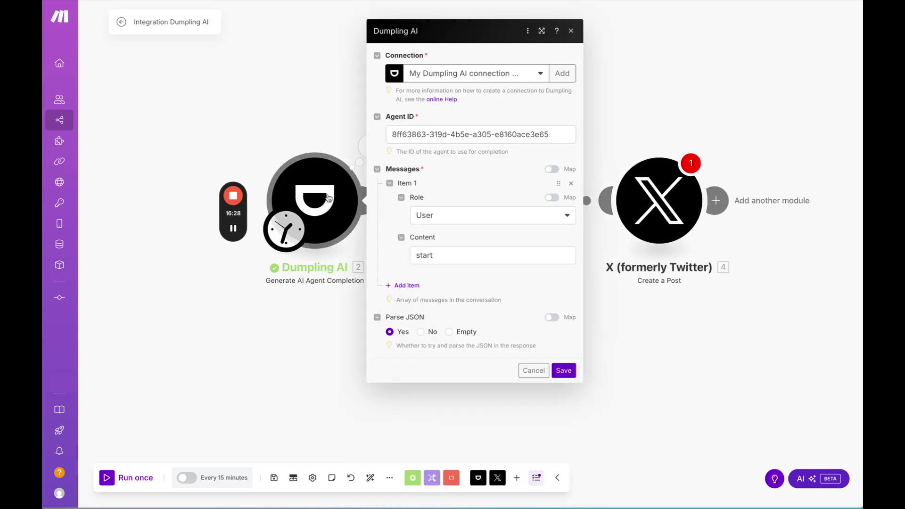
{"action": "left_click", "coordinate": [371, 146]}
{"action": "left_click", "coordinate": [429, 227]}
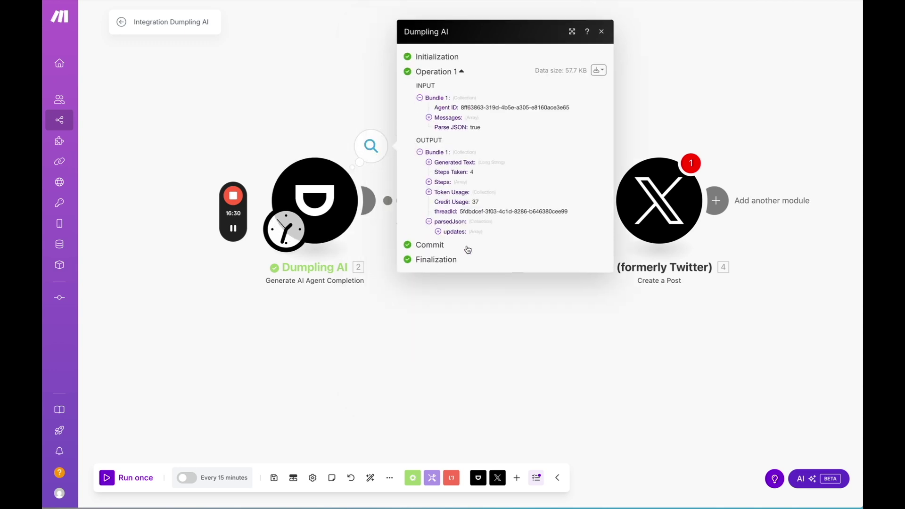
{"action": "left_click", "coordinate": [452, 238]}
{"action": "left_click", "coordinate": [450, 245]}
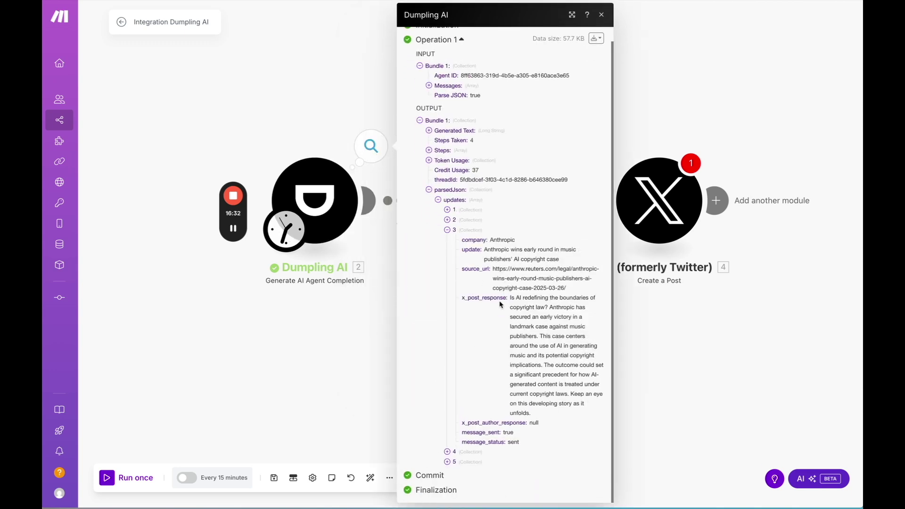
{"action": "left_click", "coordinate": [652, 105]}
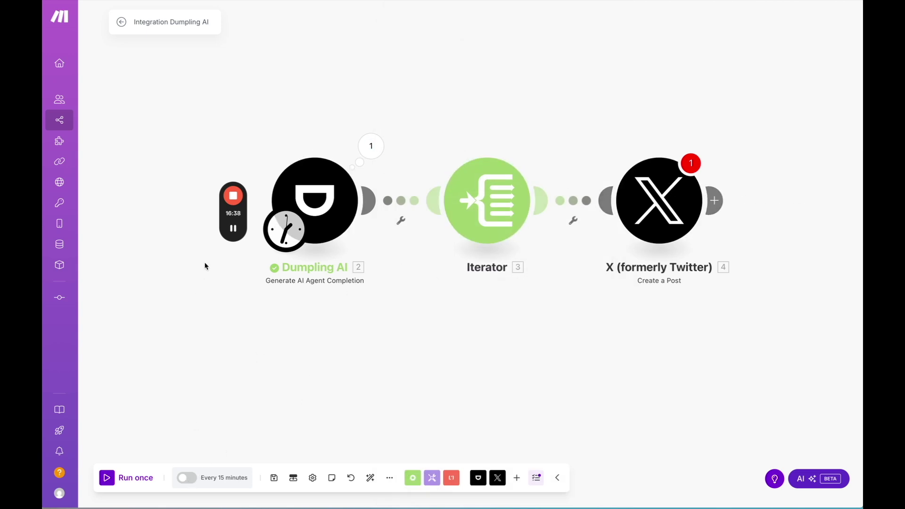
Run the scenario once, dismiss the empty-value warning, and realign the X module.
{"action": "left_click", "coordinate": [188, 479]}
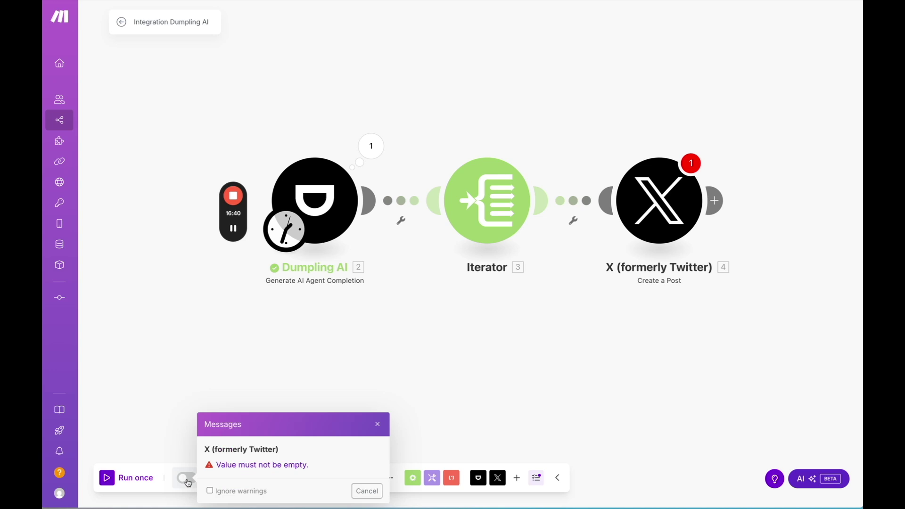
{"action": "left_click", "coordinate": [378, 424]}
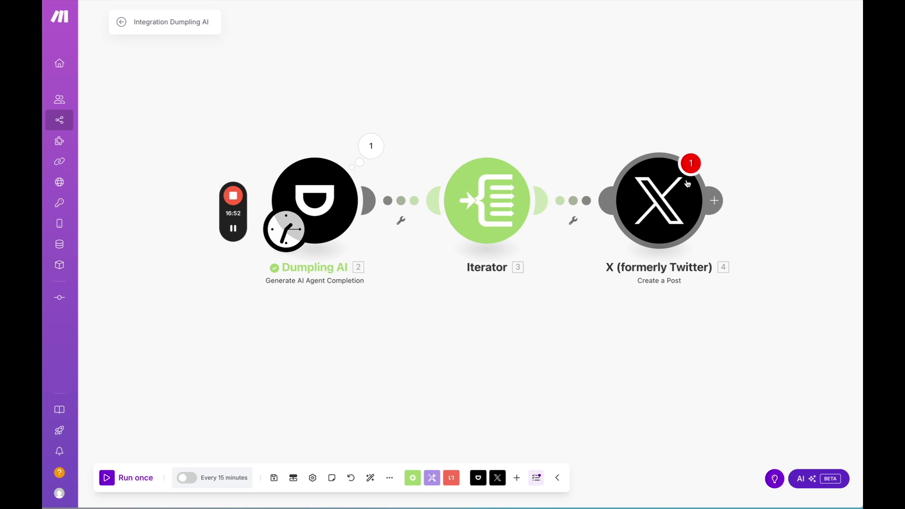
{"action": "left_click_drag", "start_coordinate": [687, 184], "coordinate": [688, 82]}
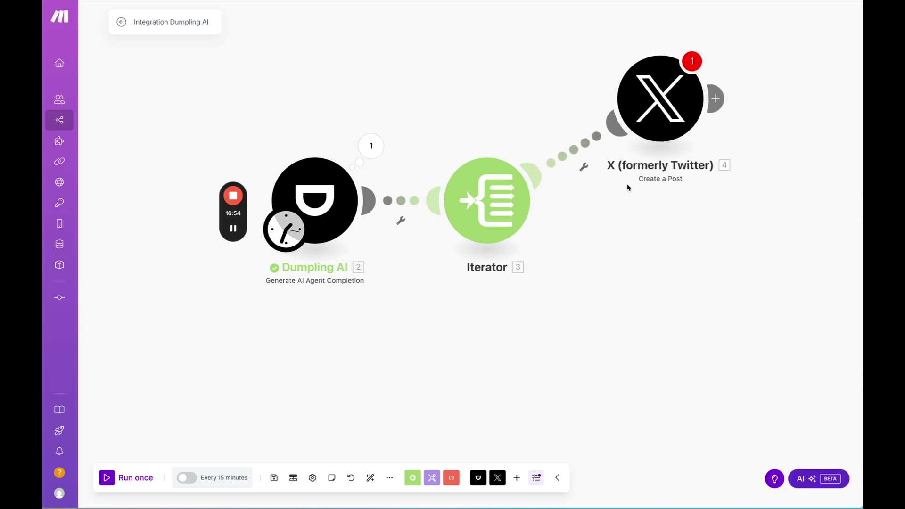
{"action": "left_click_drag", "start_coordinate": [650, 113], "coordinate": [634, 202]}
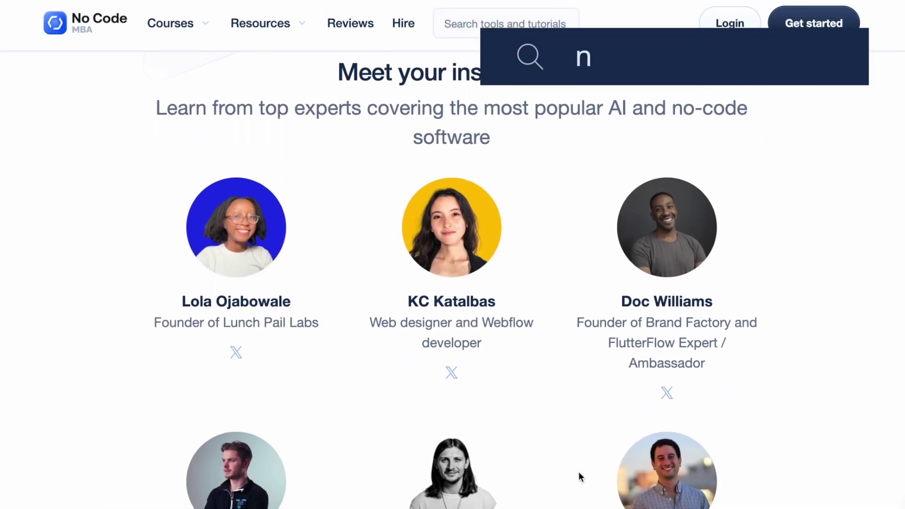
Scroll the No Code MBA site past the instructors through the course cards to the FAQ.
{"action": "scroll", "coordinate": [580, 477], "scroll_direction": "down", "scroll_amount": 6}
{"action": "scroll", "coordinate": [581, 477], "scroll_direction": "down", "scroll_amount": 3}
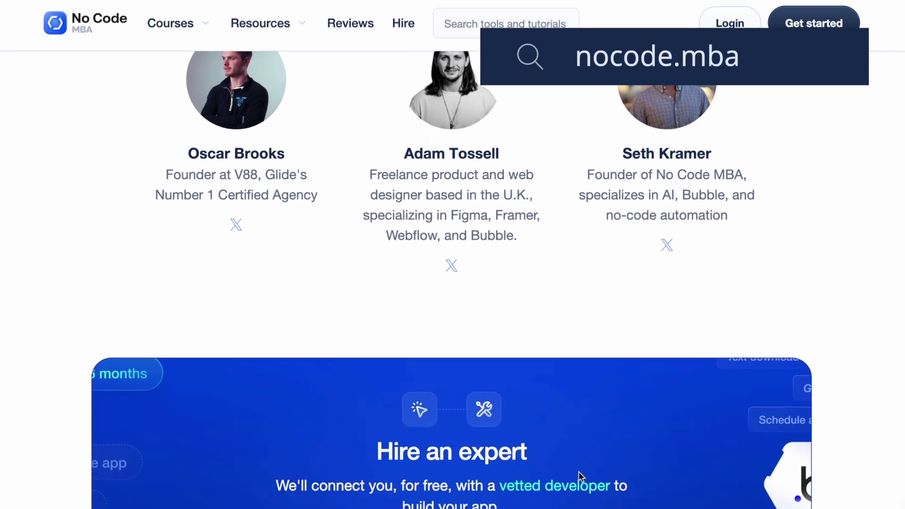
{"action": "scroll", "coordinate": [580, 477], "scroll_direction": "down", "scroll_amount": 4}
{"action": "scroll", "coordinate": [580, 477], "scroll_direction": "down", "scroll_amount": 1}
{"action": "scroll", "coordinate": [580, 476], "scroll_direction": "down", "scroll_amount": 5}
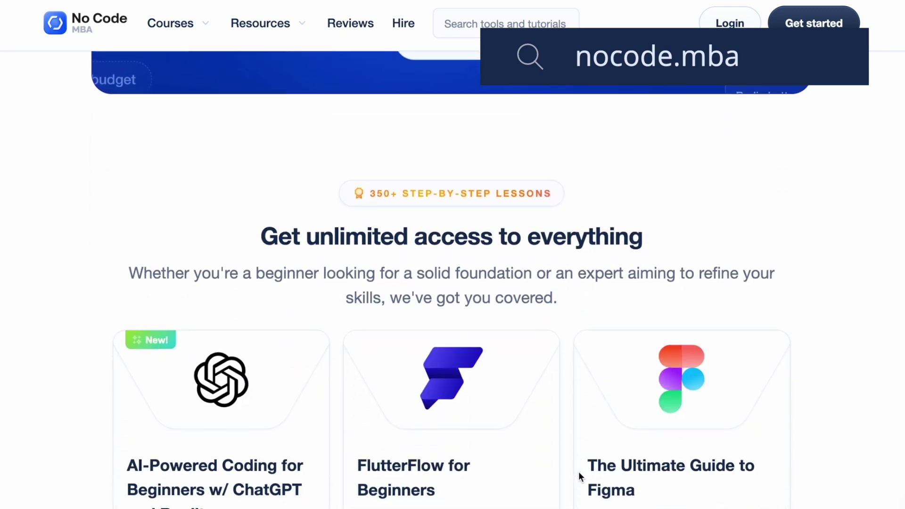
{"action": "scroll", "coordinate": [580, 477], "scroll_direction": "down", "scroll_amount": 2}
{"action": "scroll", "coordinate": [581, 476], "scroll_direction": "down", "scroll_amount": 1}
{"action": "scroll", "coordinate": [581, 477], "scroll_direction": "down", "scroll_amount": 4}
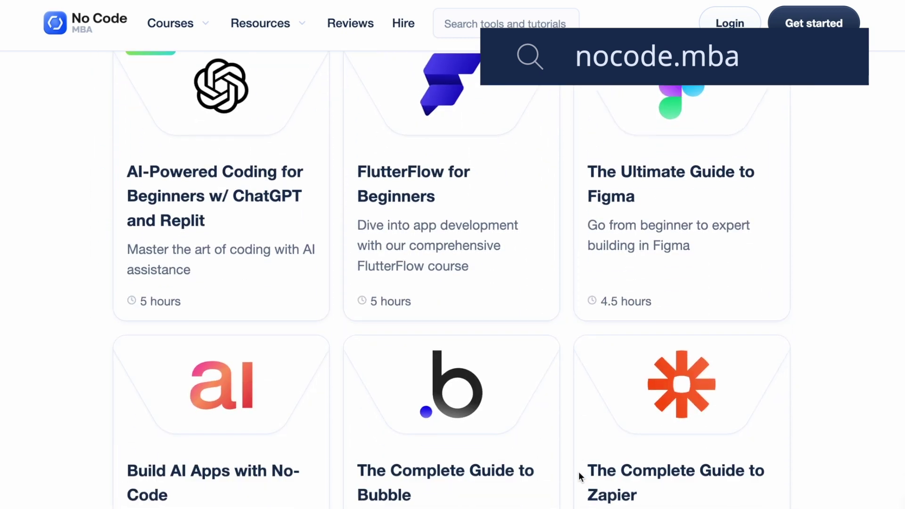
{"action": "scroll", "coordinate": [580, 477], "scroll_direction": "down", "scroll_amount": 3}
{"action": "scroll", "coordinate": [580, 477], "scroll_direction": "down", "scroll_amount": 2}
{"action": "scroll", "coordinate": [581, 476], "scroll_direction": "down", "scroll_amount": 5}
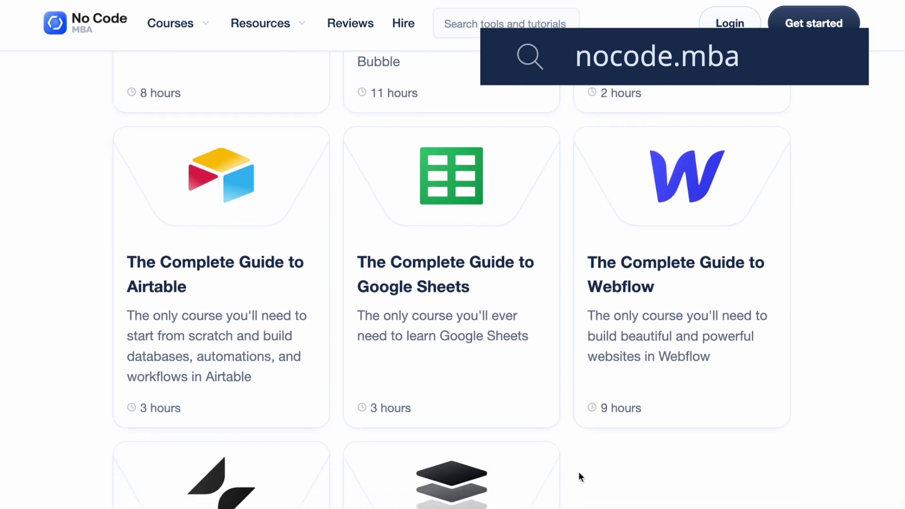
{"action": "scroll", "coordinate": [580, 477], "scroll_direction": "down", "scroll_amount": 2}
{"action": "scroll", "coordinate": [580, 476], "scroll_direction": "down", "scroll_amount": 4}
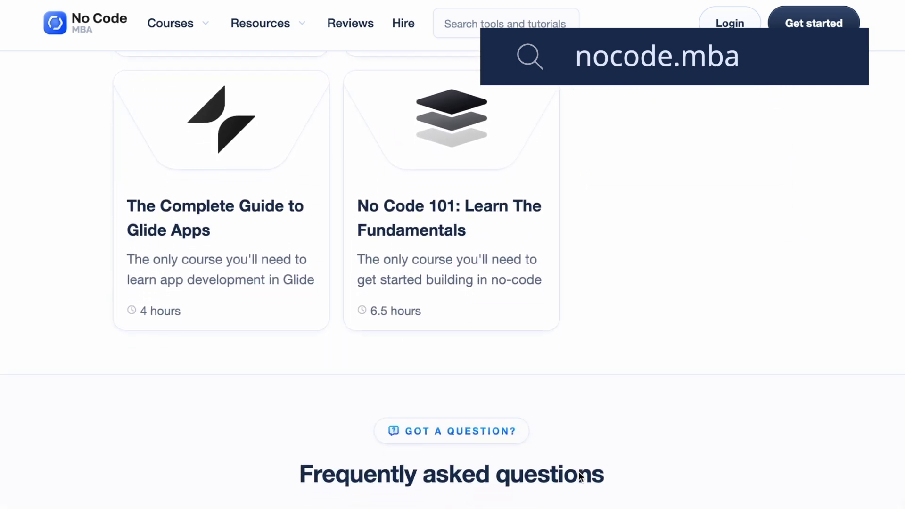